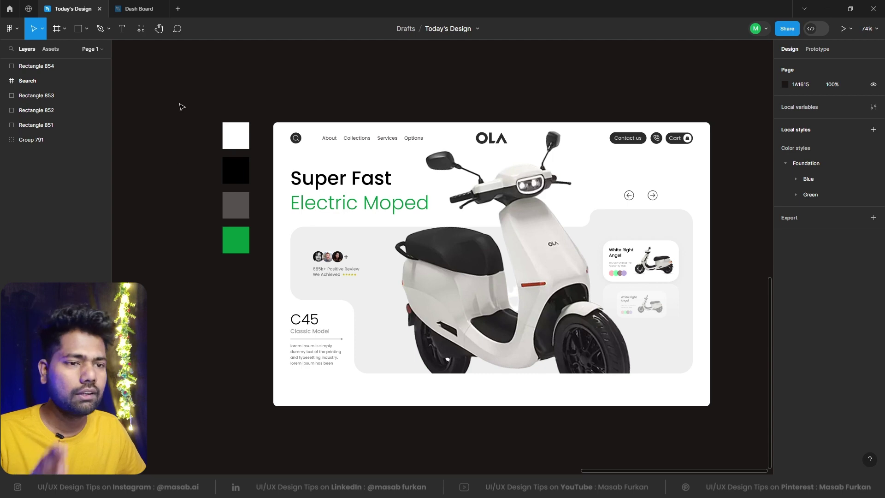
# Step: Select the OLA design group, undoing two accidental small moves of it
pyautogui.moveTo(173, 101); pyautogui.dragTo(243, 318)
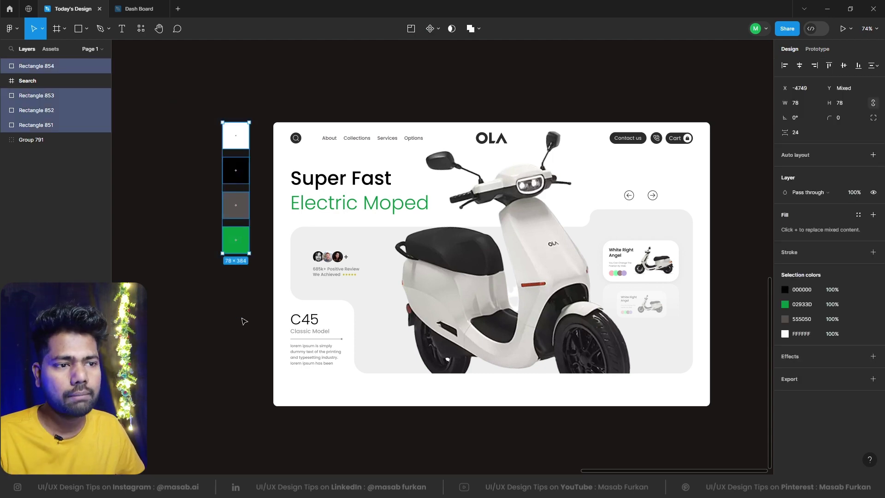
pyautogui.click(250, 306)
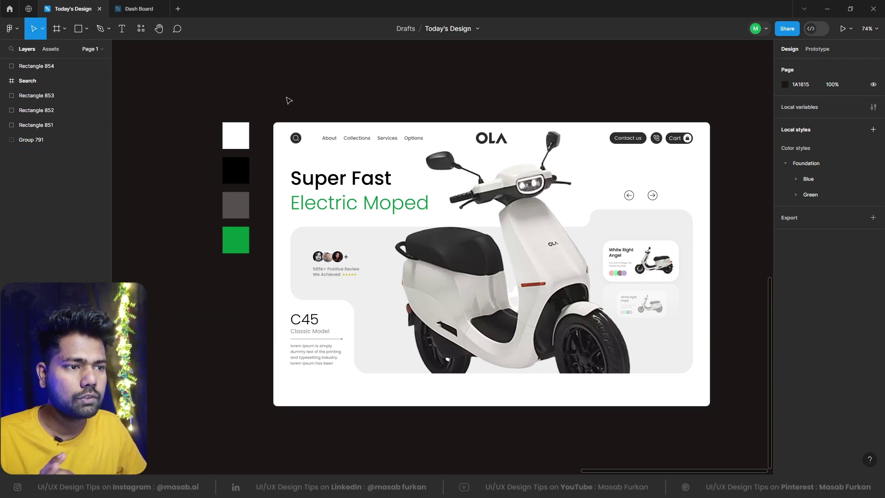
pyautogui.moveTo(278, 92); pyautogui.dragTo(722, 160)
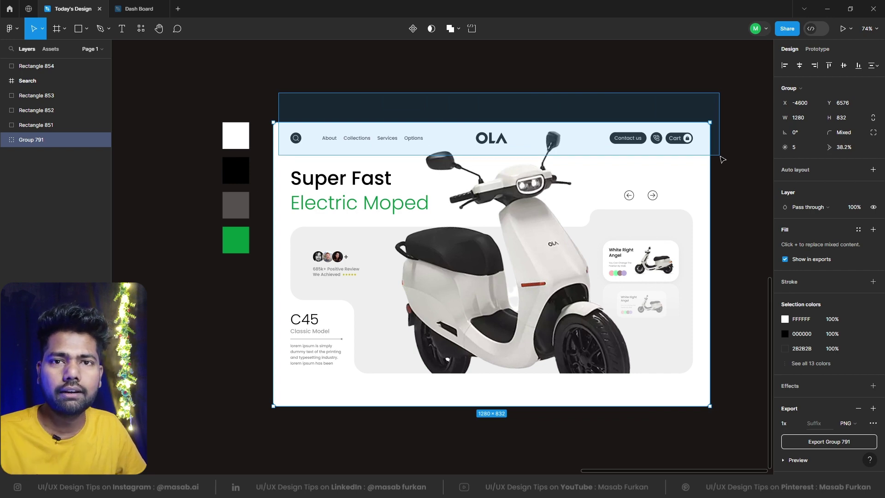
pyautogui.moveTo(722, 160); pyautogui.dragTo(722, 160)
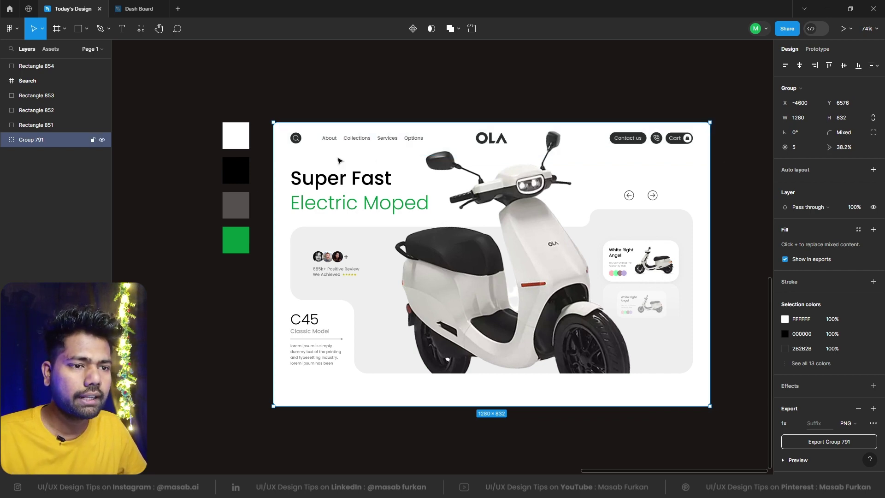
pyautogui.moveTo(262, 153); pyautogui.dragTo(309, 357)
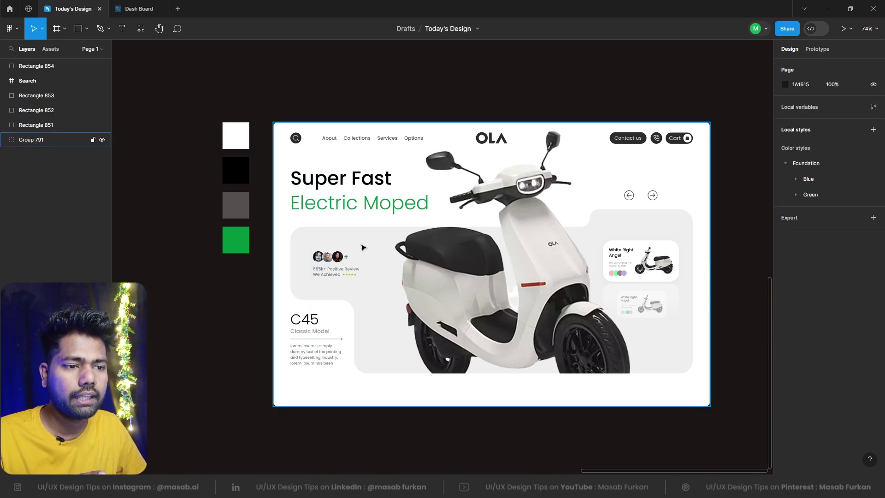
pyautogui.moveTo(358, 248); pyautogui.dragTo(369, 257)
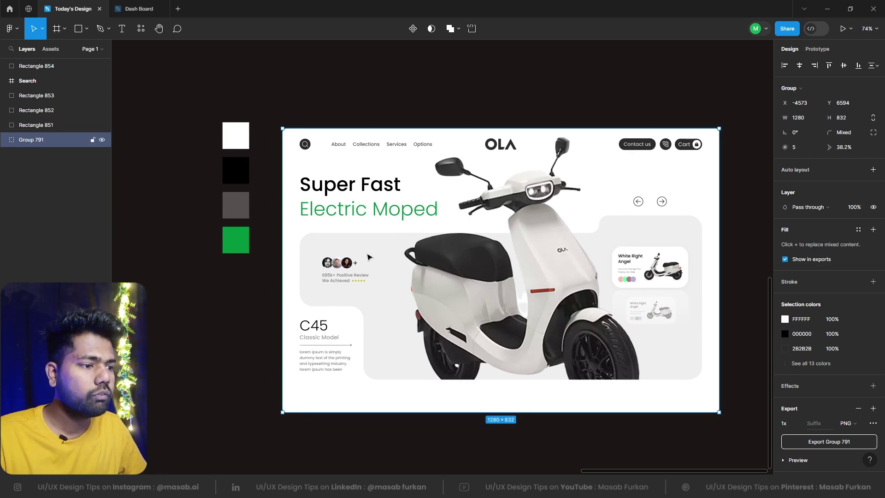
pyautogui.hotkey('ctrl', 'z')
pyautogui.moveTo(737, 356); pyautogui.dragTo(731, 275)
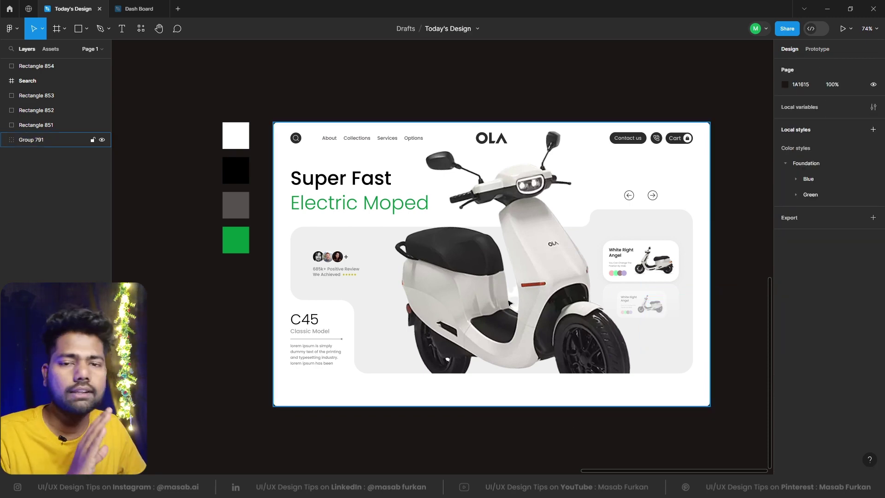
pyautogui.moveTo(526, 225); pyautogui.dragTo(536, 223)
pyautogui.hotkey('ctrl', 'z')
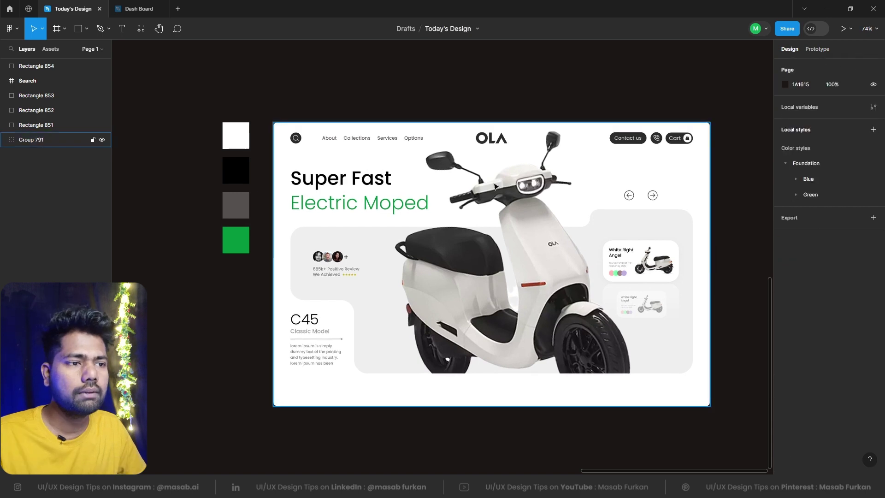
pyautogui.moveTo(449, 87); pyautogui.dragTo(545, 324)
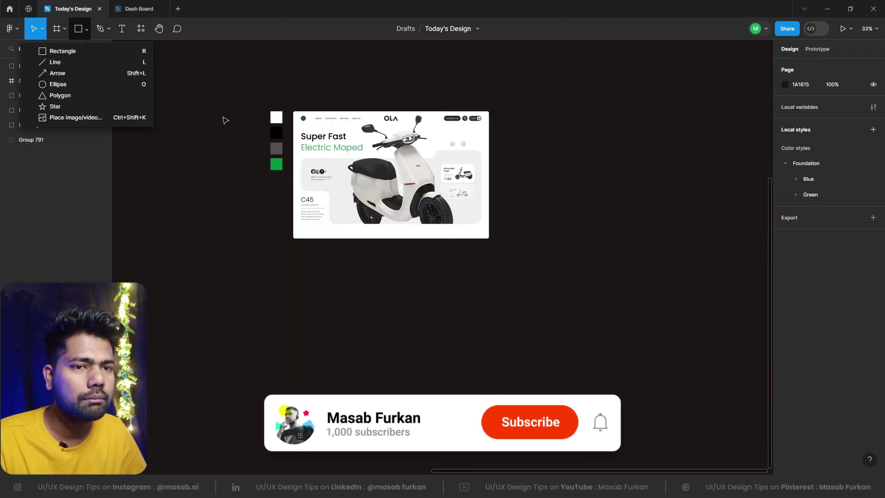
# Step: Add a 1280×832 MacBook Air frame and drag it below the OLA design
pyautogui.click(281, 374)
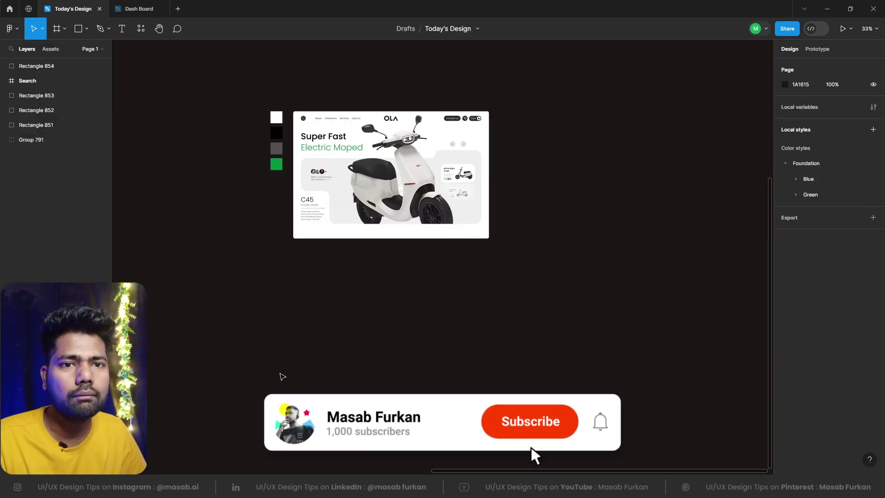
pyautogui.click(58, 33)
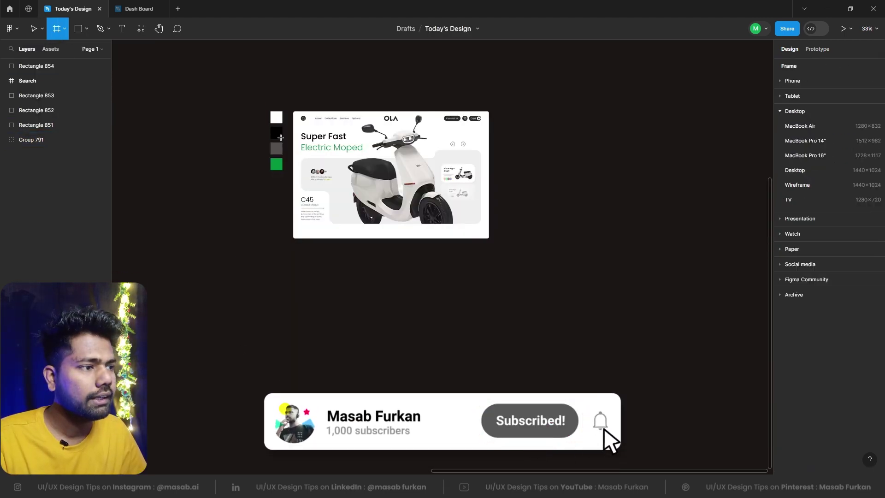
pyautogui.click(820, 126)
pyautogui.click(308, 363)
pyautogui.moveTo(526, 190); pyautogui.dragTo(324, 256)
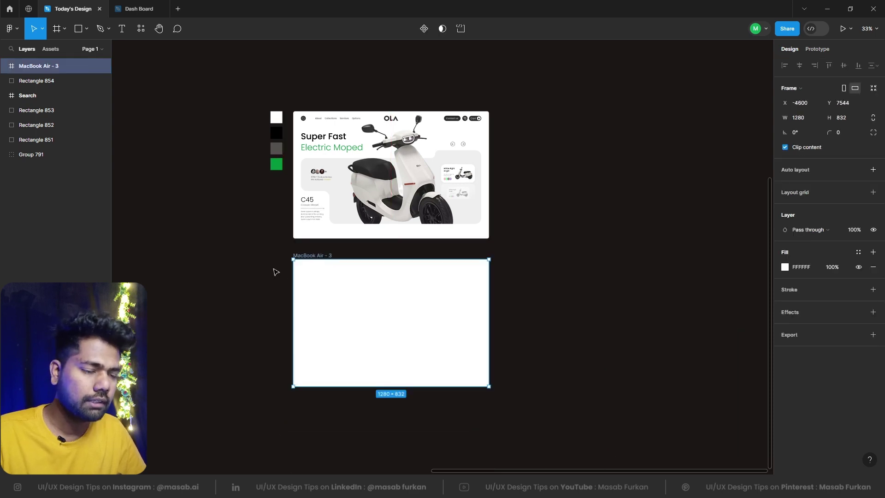
pyautogui.click(274, 272)
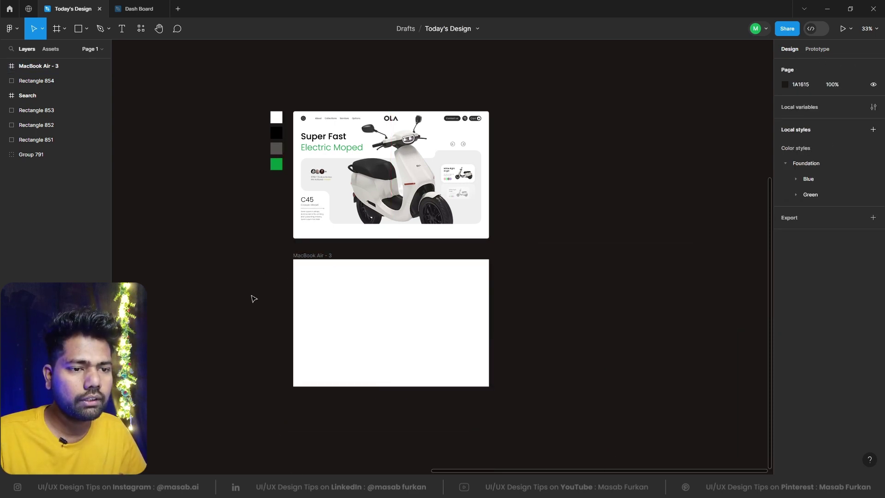
# Step: Check the new MacBook Air - 3 frame's position beneath the design
pyautogui.scroll(5, 285, 253)
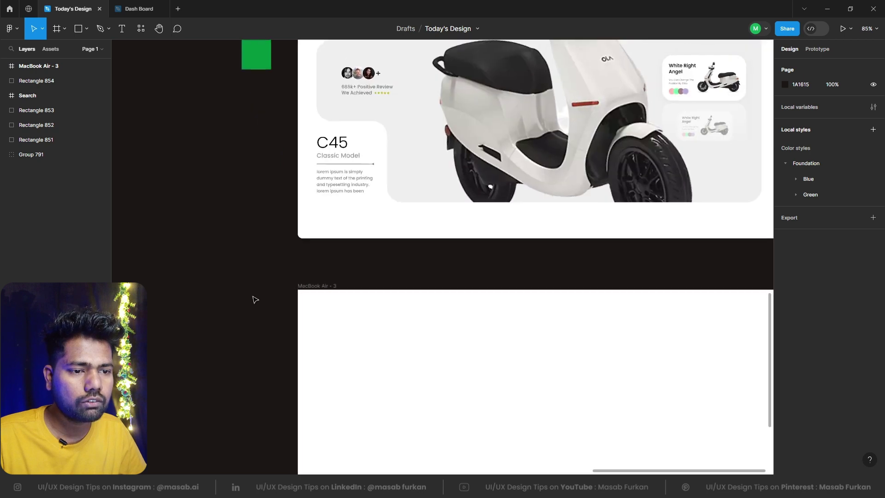
pyautogui.click(317, 286)
pyautogui.scroll(3, 309, 325)
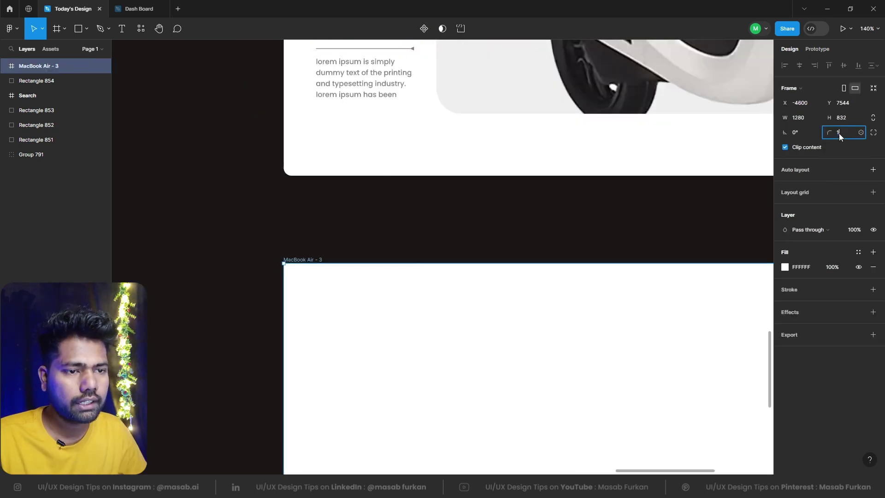
pyautogui.click(271, 254)
pyautogui.scroll(-5, 269, 254)
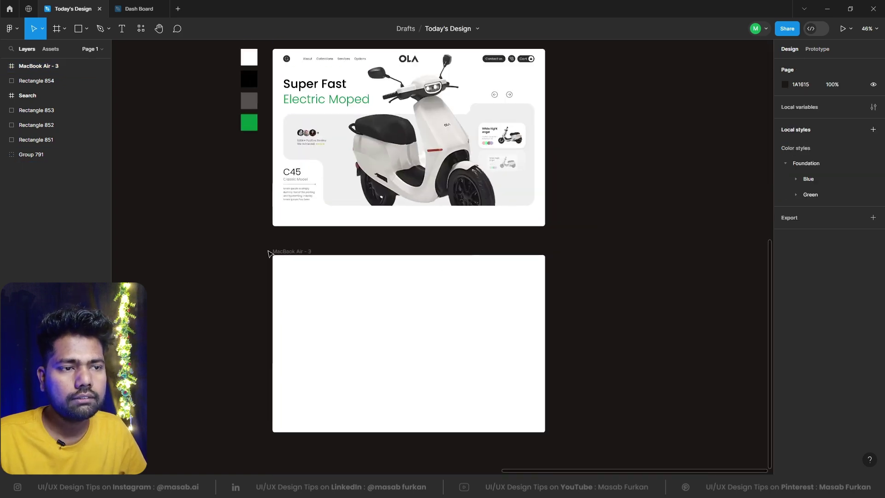
pyautogui.scroll(2, 237, 301)
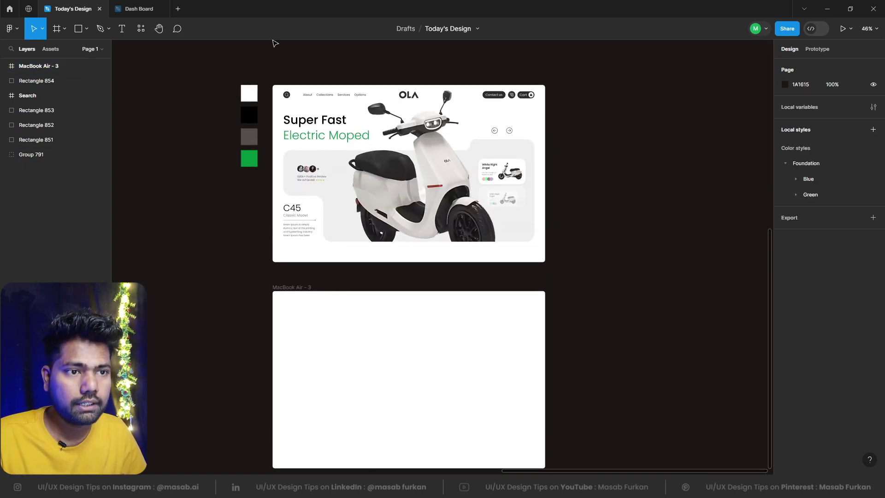
pyautogui.scroll(5, 311, 108)
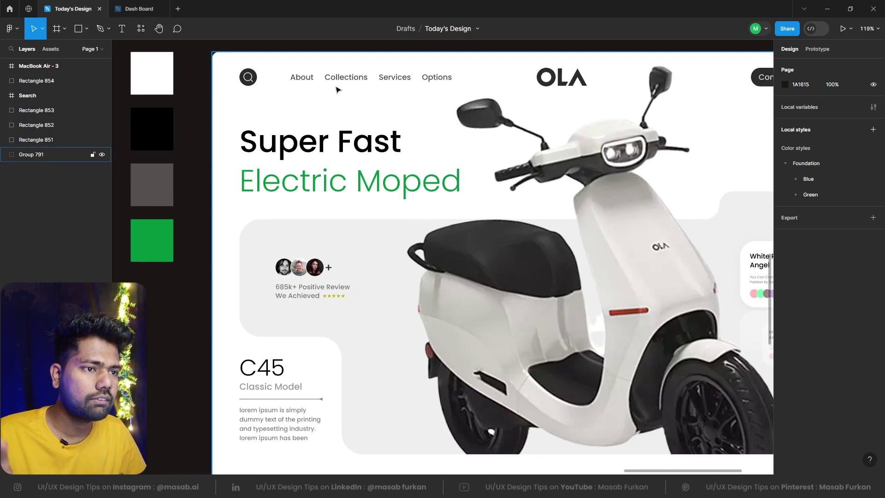
pyautogui.scroll(-3, 398, 84)
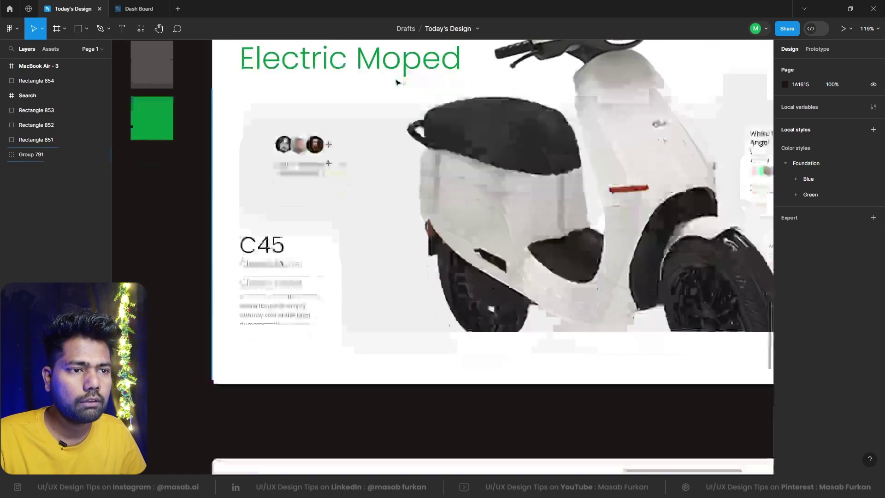
pyautogui.scroll(-3, 397, 82)
pyautogui.scroll(-1, 397, 82)
pyautogui.scroll(2, 367, 300)
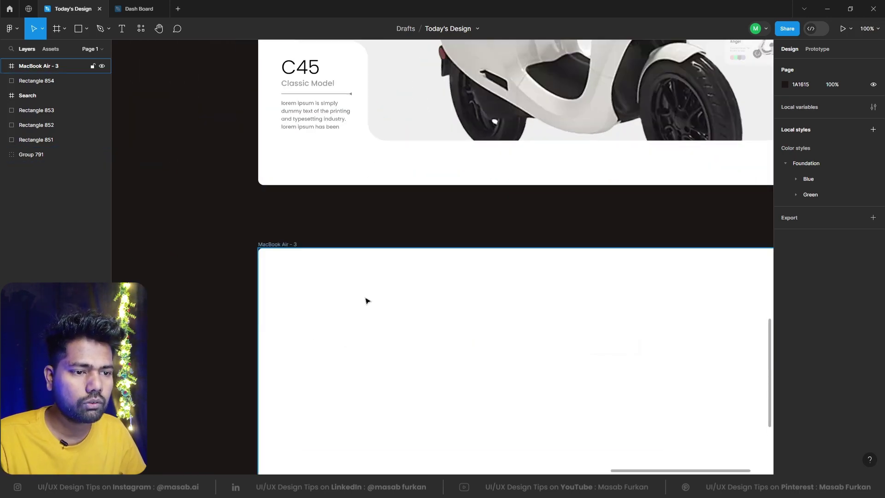
# Step: Add an 'About' text layer in the new frame, using title case
pyautogui.press('t')
pyautogui.click(349, 286)
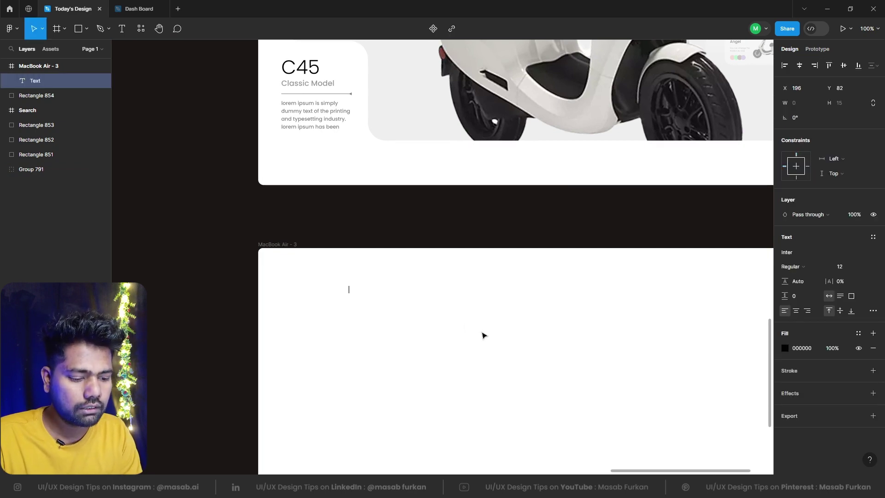
pyautogui.write('about')
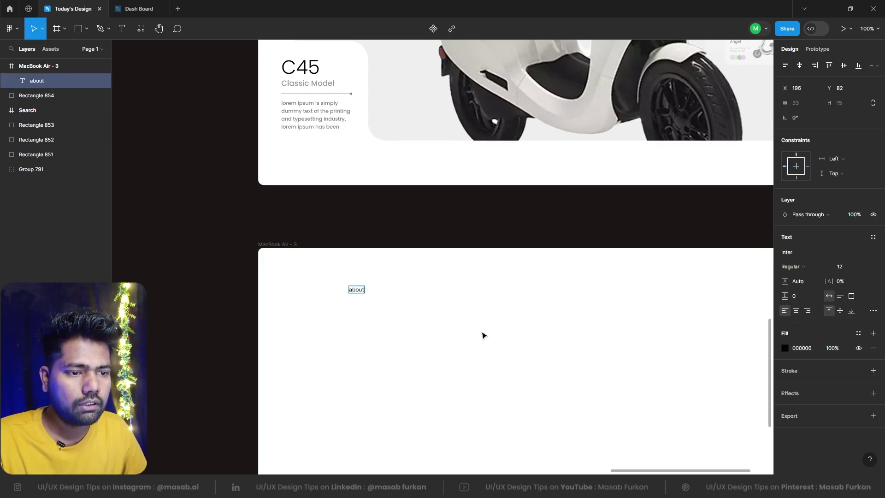
pyautogui.press('Escape')
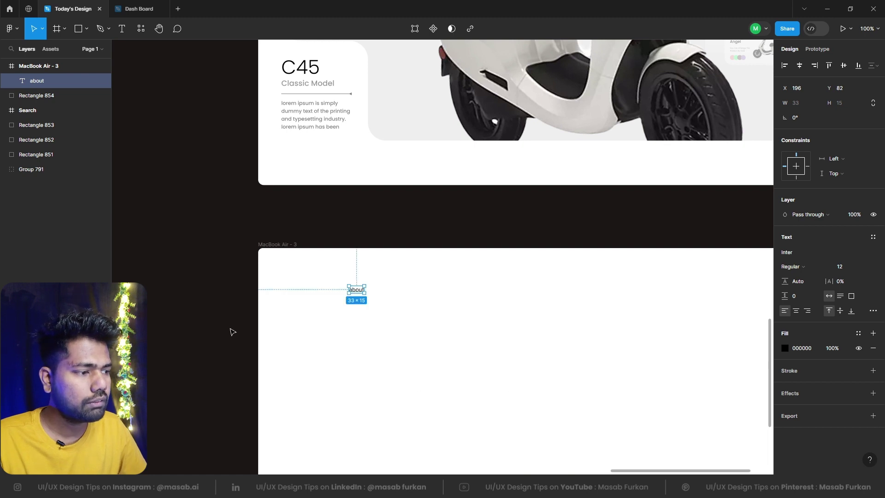
pyautogui.click(873, 312)
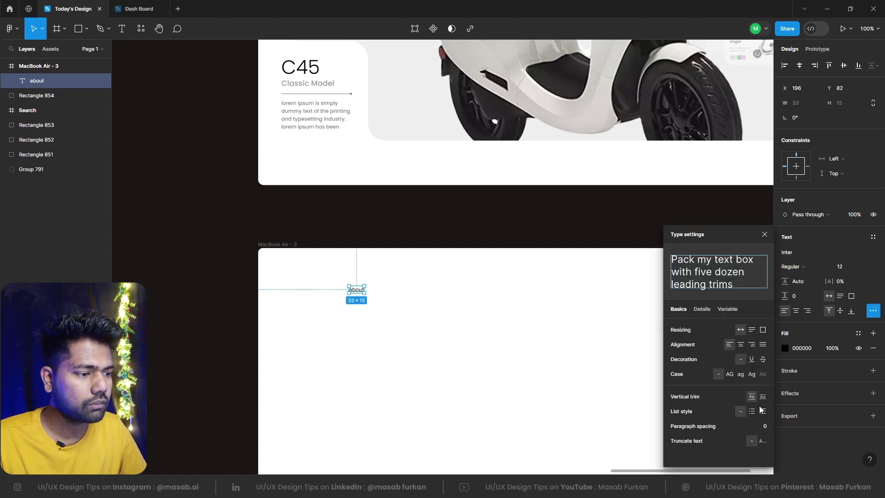
pyautogui.click(754, 374)
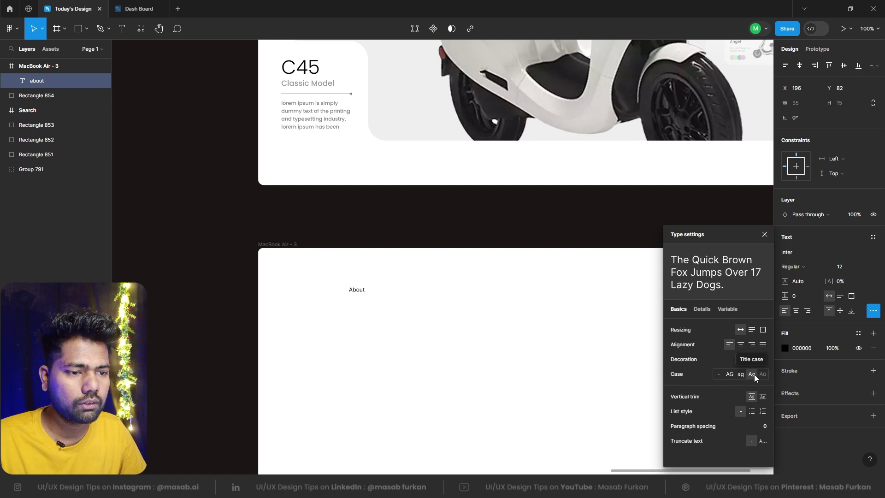
pyautogui.click(187, 318)
pyautogui.click(359, 293)
pyautogui.doubleClick(359, 292)
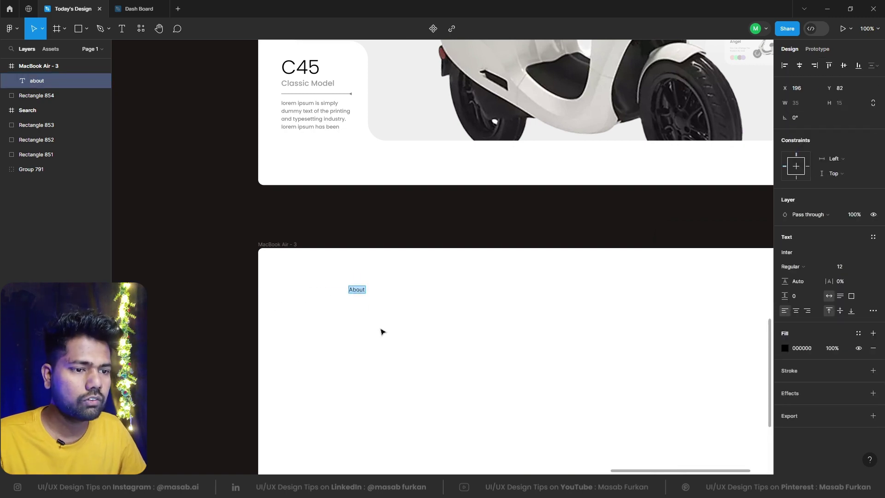
pyautogui.click(188, 329)
# Step: Set the About text to font size 14 and Medium weight
pyautogui.click(800, 253)
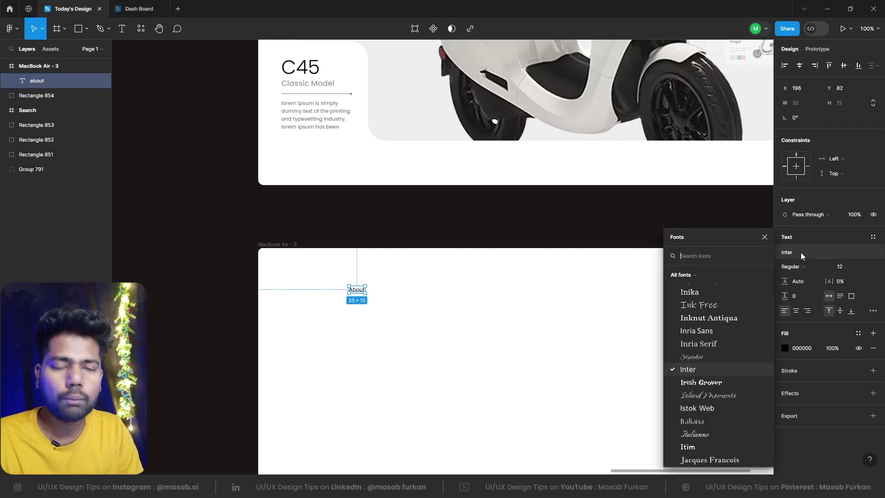
pyautogui.write('popp')
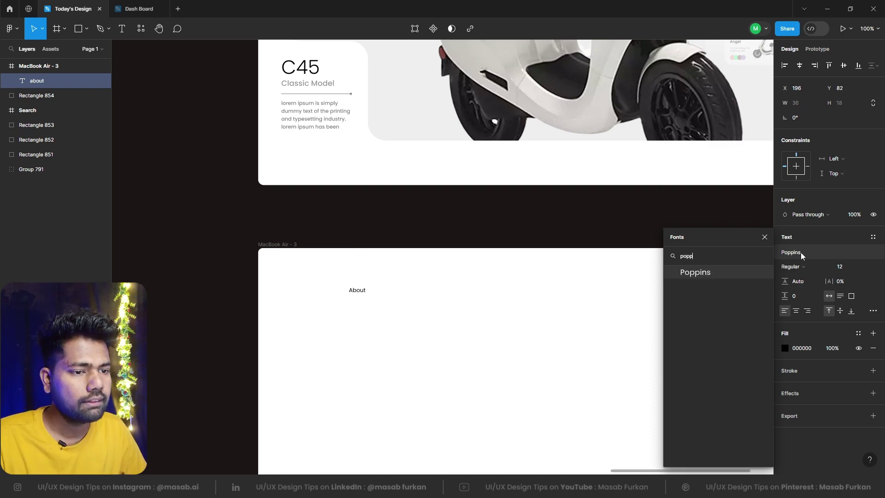
pyautogui.press('Return')
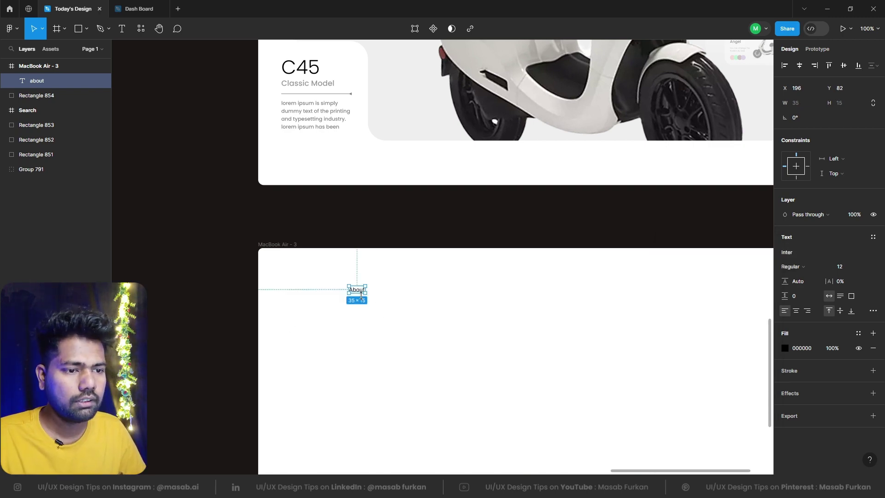
pyautogui.click(230, 313)
pyautogui.click(358, 291)
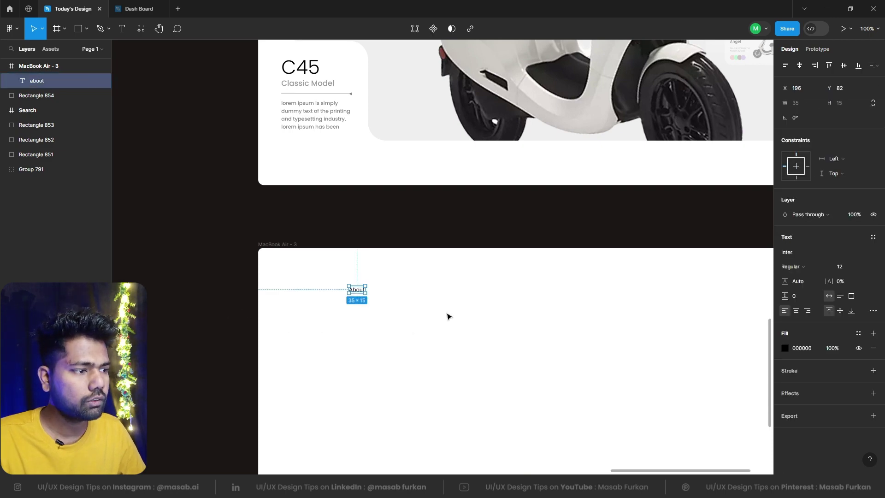
pyautogui.click(842, 267)
pyautogui.write('1')
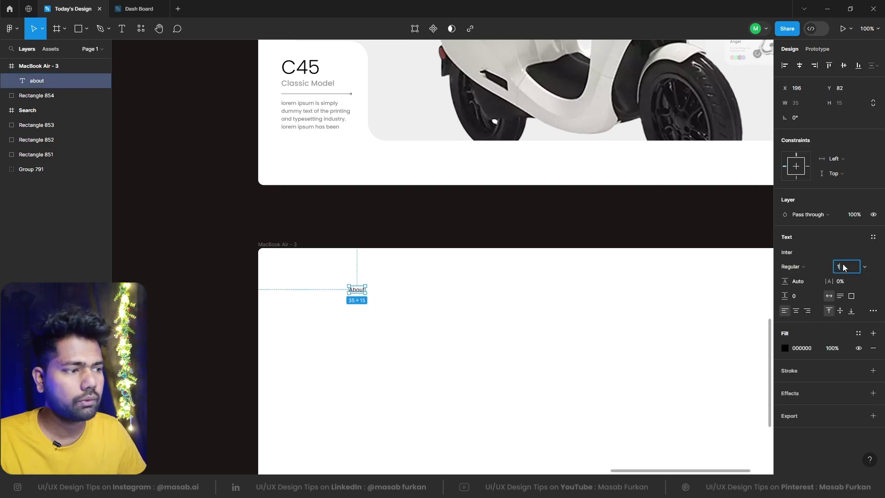
pyautogui.write('4')
pyautogui.press('Return')
pyautogui.click(791, 267)
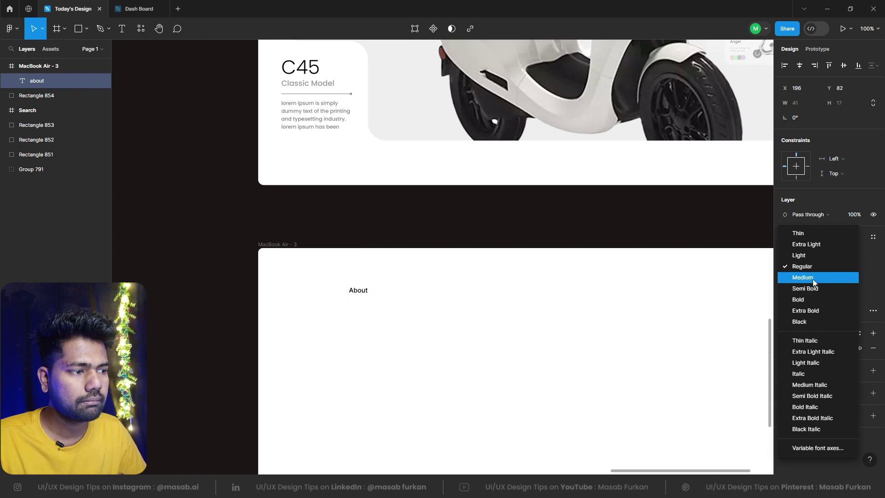
pyautogui.click(800, 276)
# Step: Change the About text's font to Poppins
pyautogui.click(771, 257)
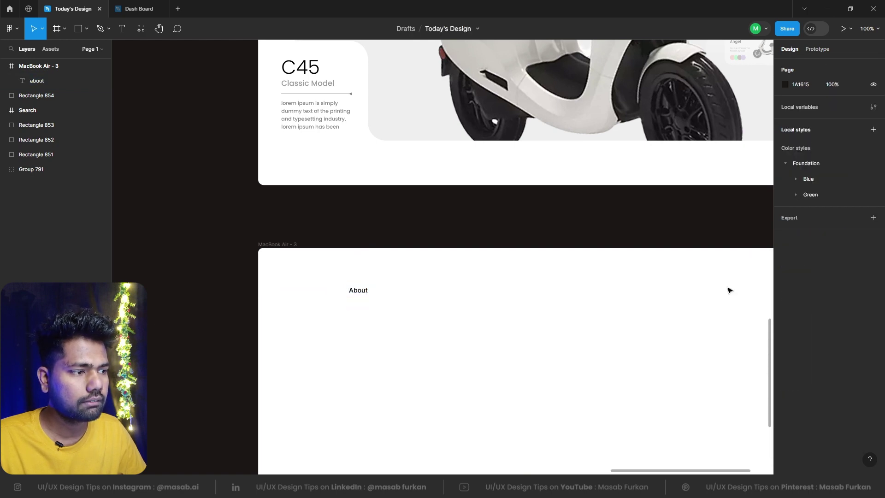
pyautogui.click(357, 291)
pyautogui.click(819, 253)
pyautogui.write('p')
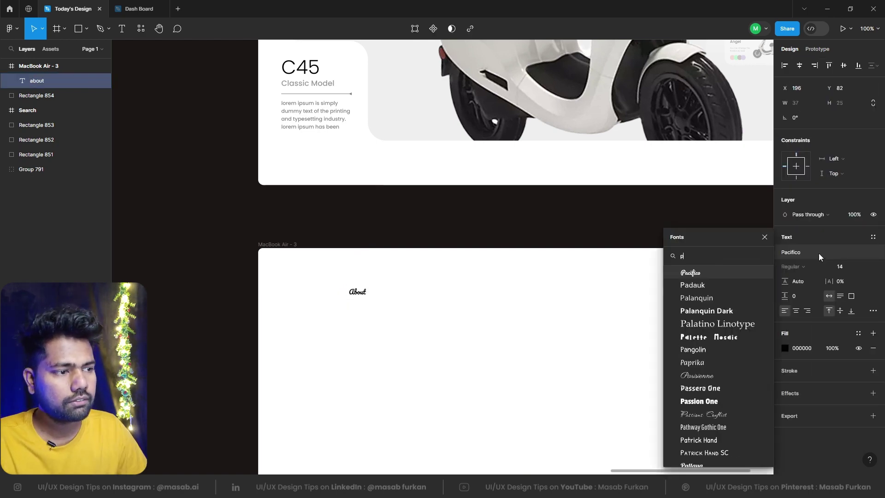
pyautogui.write('opp')
pyautogui.click(732, 272)
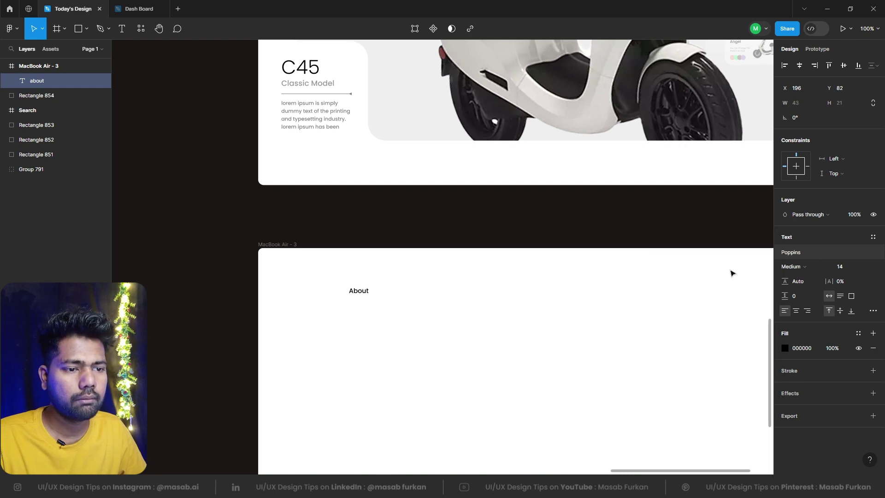
pyautogui.click(385, 339)
pyautogui.click(352, 291)
pyautogui.scroll(3, 350, 313)
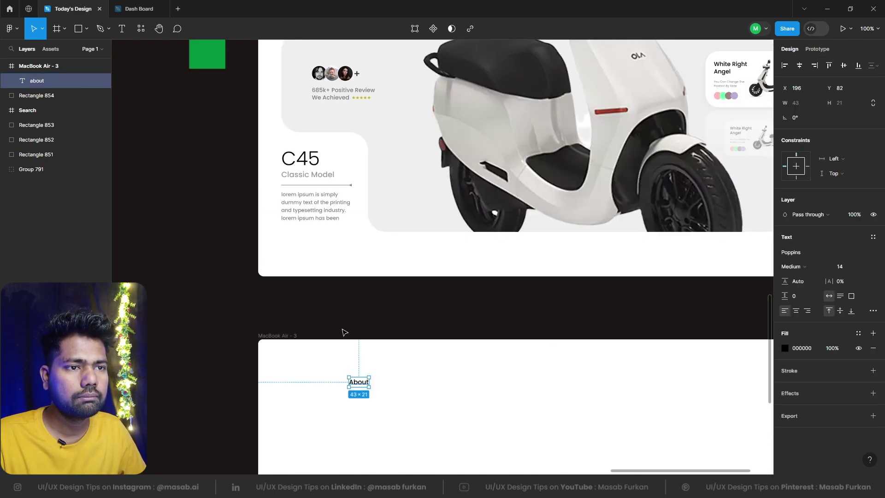
pyautogui.keyDown('ctrl'); pyautogui.scroll(-3, 355, 331); pyautogui.keyUp('ctrl')
pyautogui.scroll(2, 364, 325)
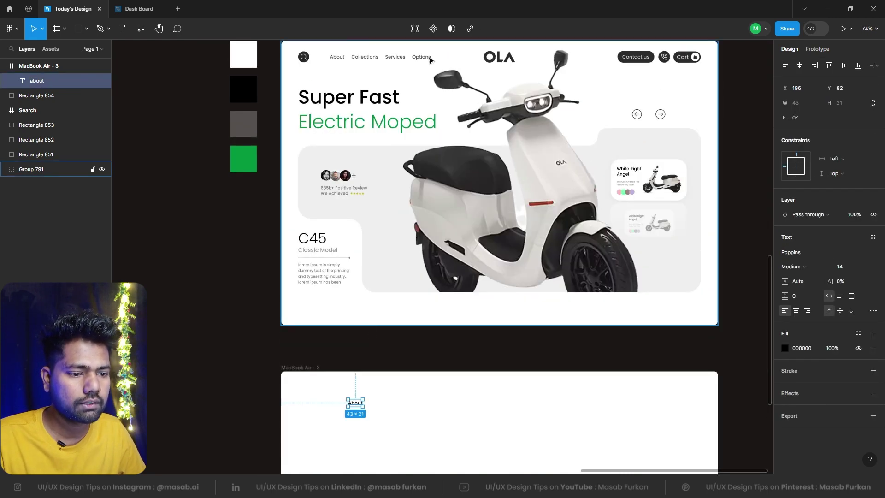
pyautogui.click(366, 410)
# Step: Duplicate About beside itself with 30 spacing between the two
pyautogui.click(357, 406)
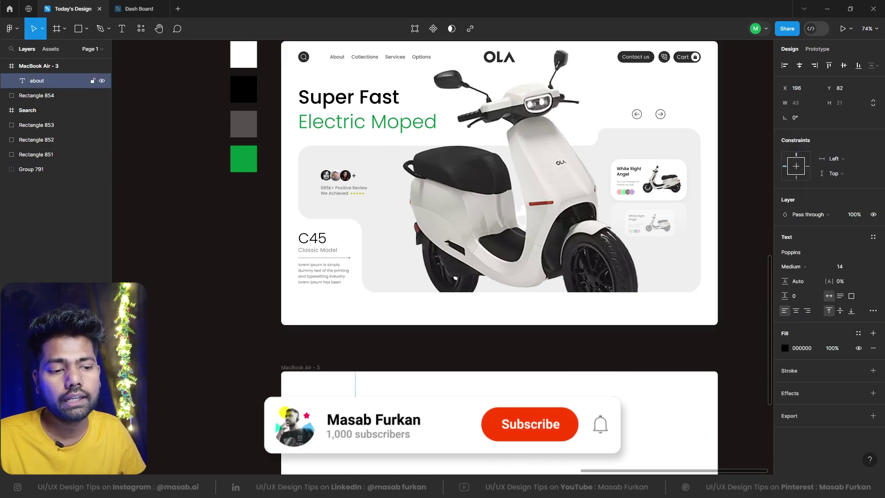
pyautogui.keyDown('alt'); pyautogui.moveTo(357, 406); pyautogui.dragTo(350, 386); pyautogui.keyUp('alt')
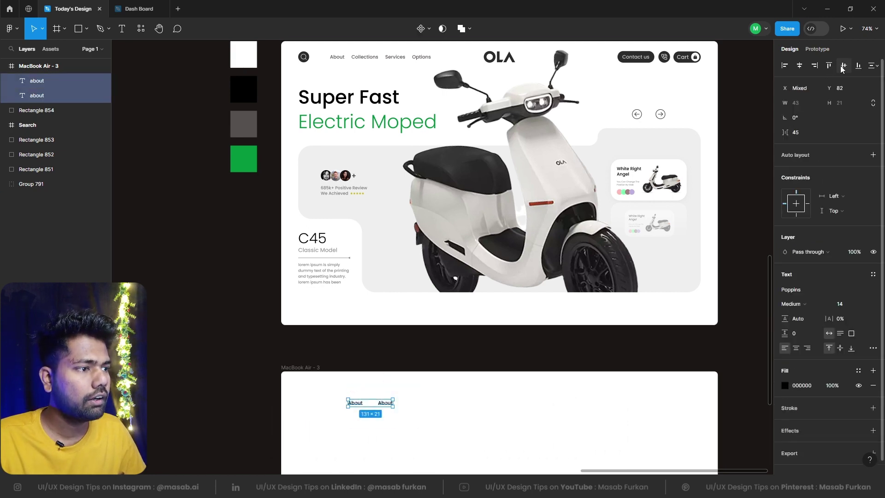
pyautogui.moveTo(782, 141); pyautogui.dragTo(784, 141)
pyautogui.write('30')
pyautogui.press('Return')
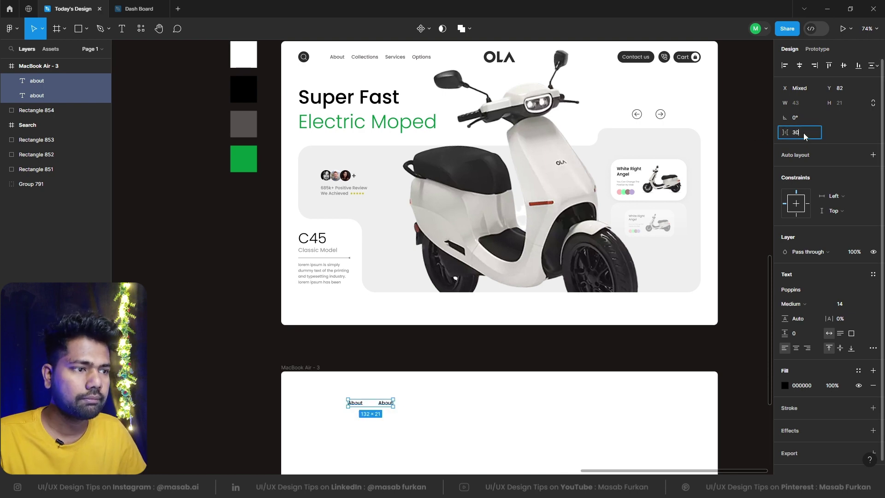
pyautogui.click(387, 392)
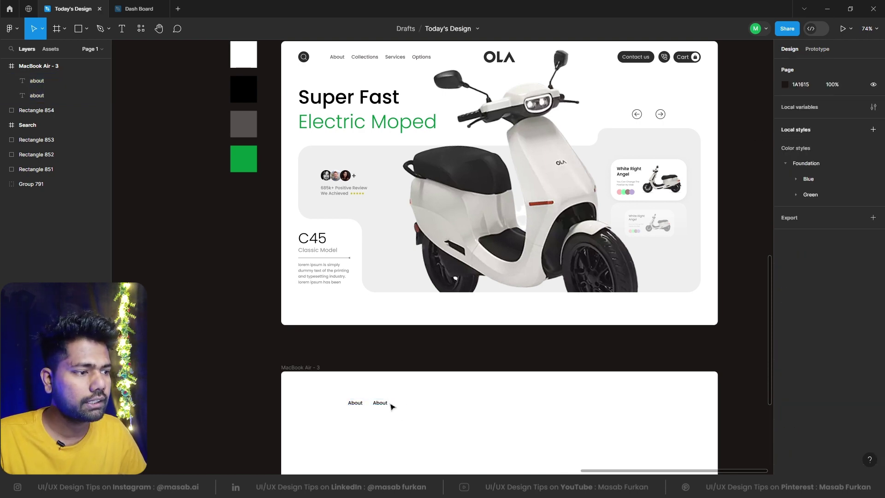
# Step: Rename the copy to 'Collections' and wrap both texts in an auto-layout row
pyautogui.click(380, 402)
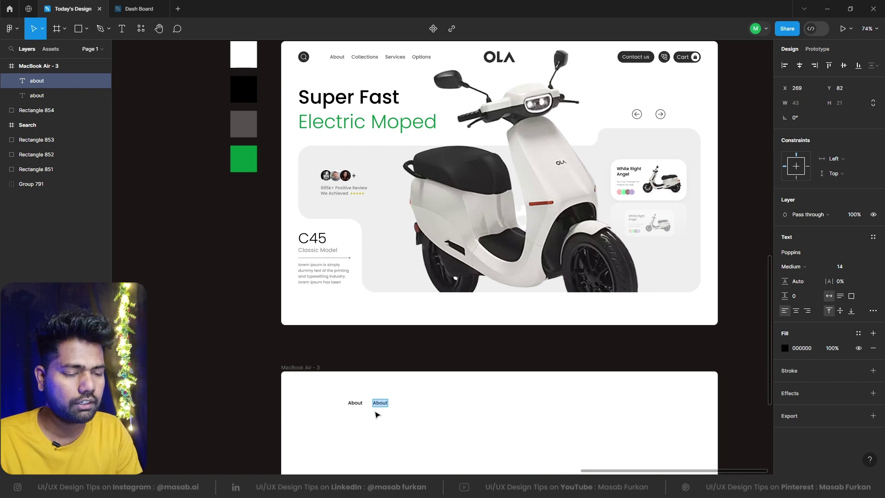
pyautogui.write('c')
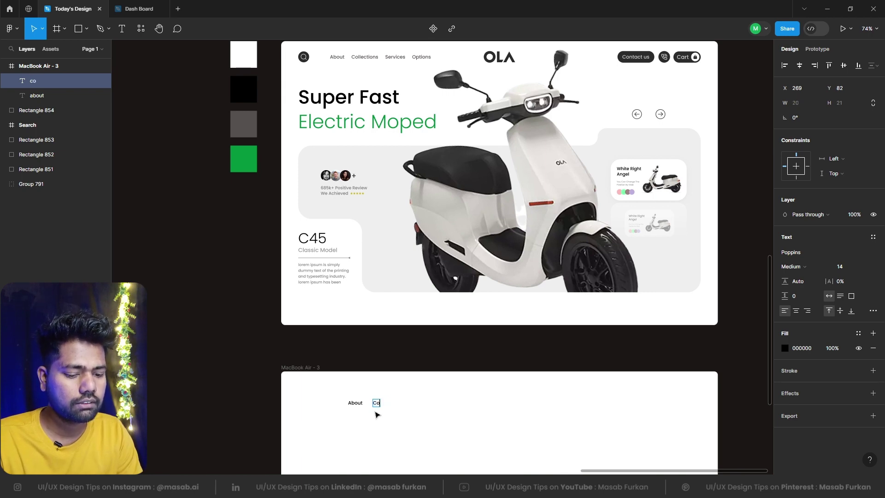
pyautogui.write('ollections')
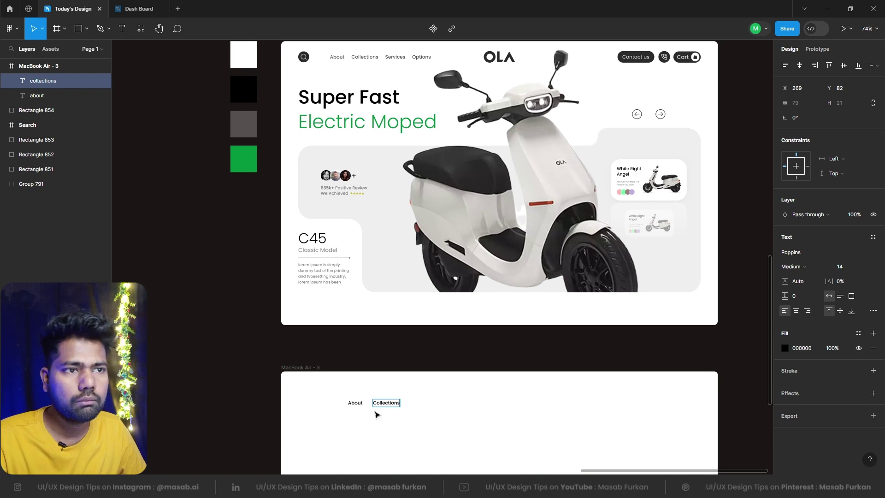
pyautogui.press('Escape')
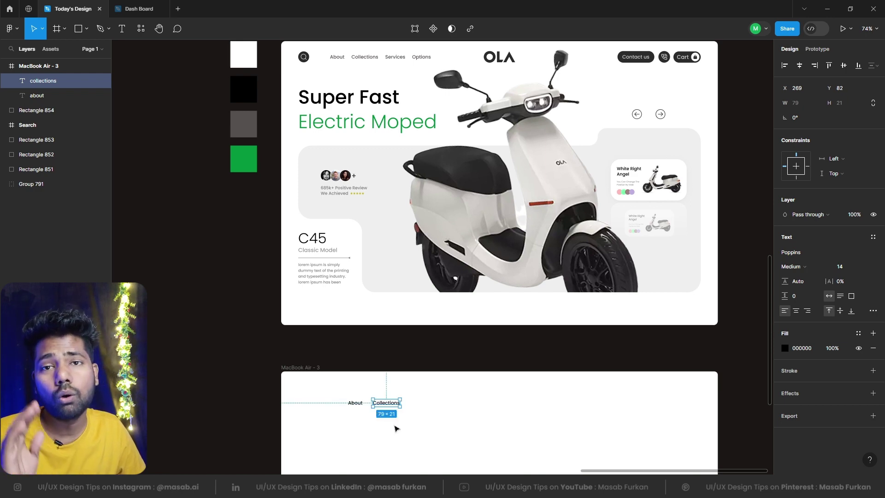
pyautogui.moveTo(434, 445); pyautogui.dragTo(329, 377)
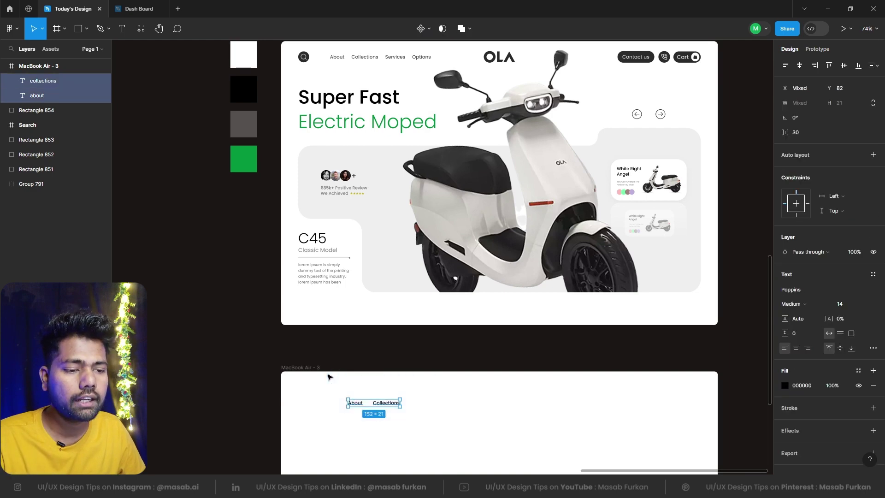
pyautogui.hotkey('shift', 'a')
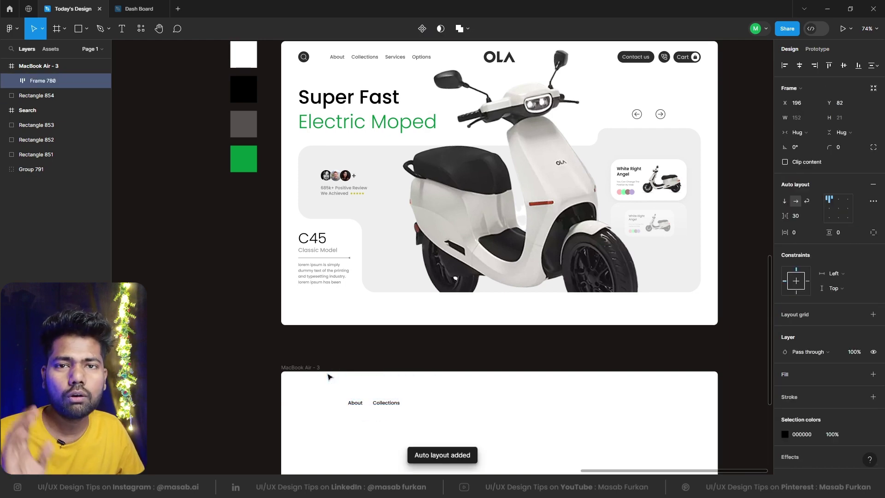
# Step: Duplicate Collections and change the copy to 'Service's' using the spelling suggestion
pyautogui.doubleClick(394, 406)
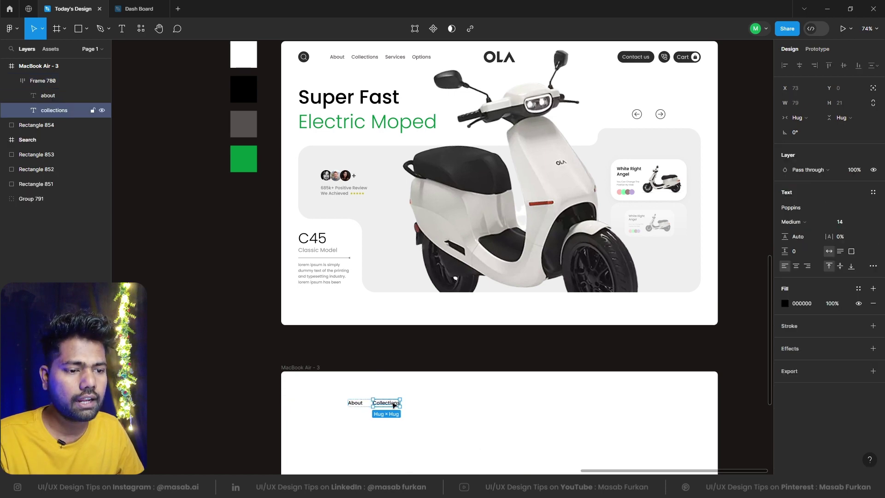
pyautogui.hotkey('ctrl', 'd')
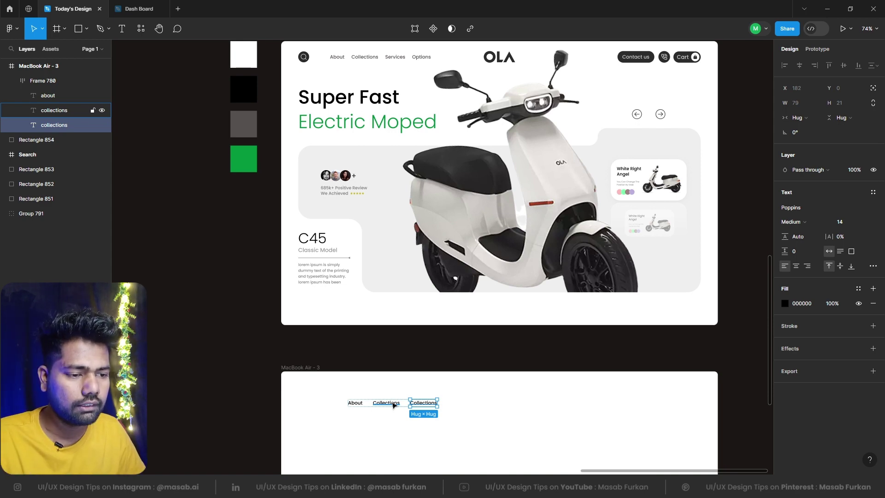
pyautogui.click(409, 422)
pyautogui.click(420, 402)
pyautogui.click(420, 402)
pyautogui.doubleClick(416, 400)
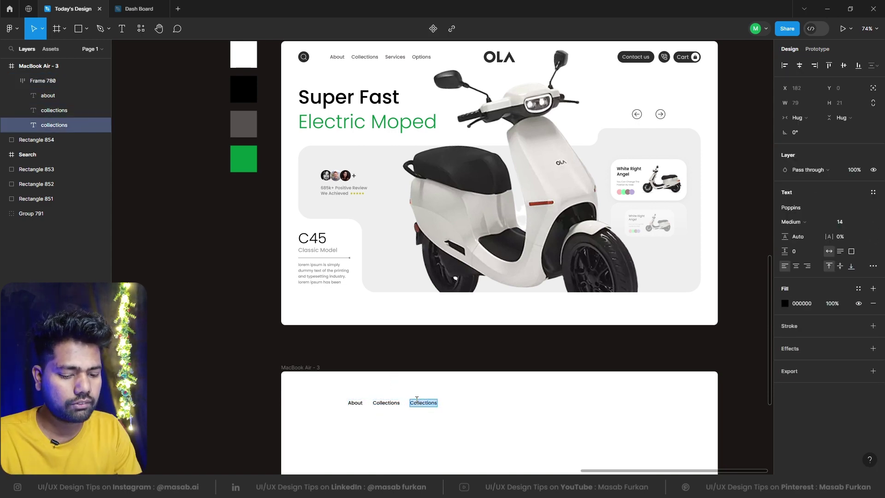
pyautogui.write('ser')
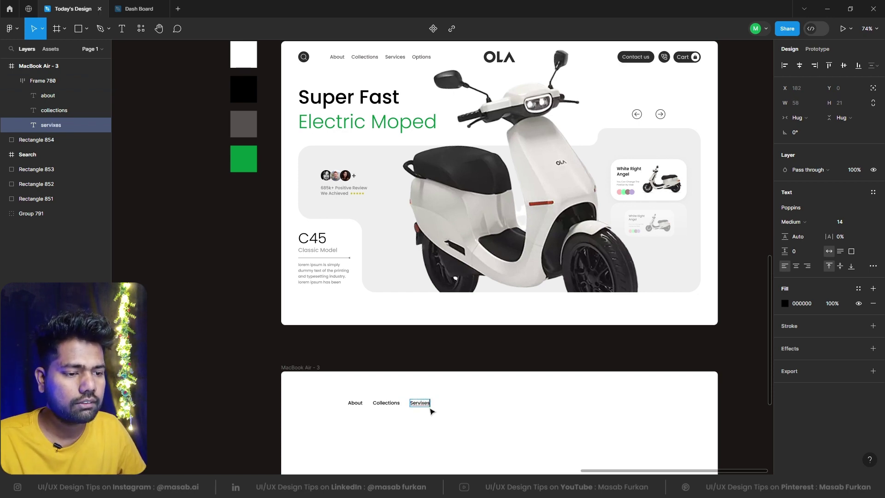
pyautogui.rightClick(413, 402)
pyautogui.click(413, 402)
pyautogui.rightClick(414, 402)
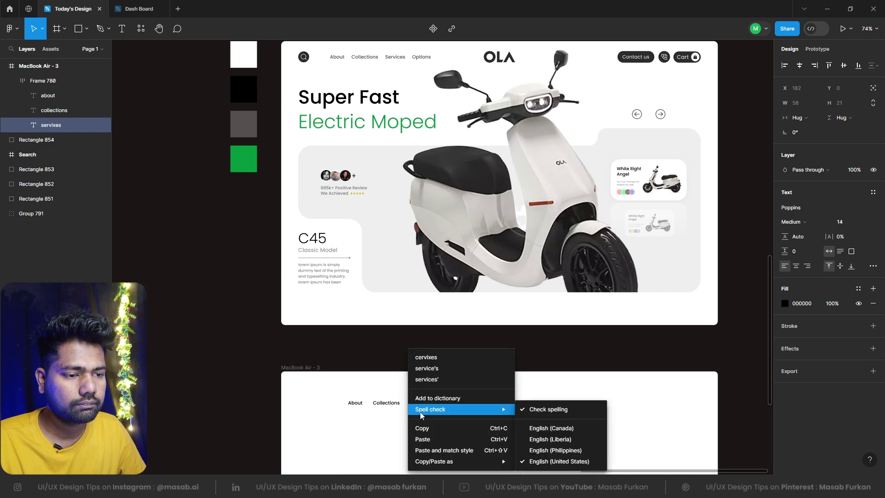
pyautogui.click(454, 369)
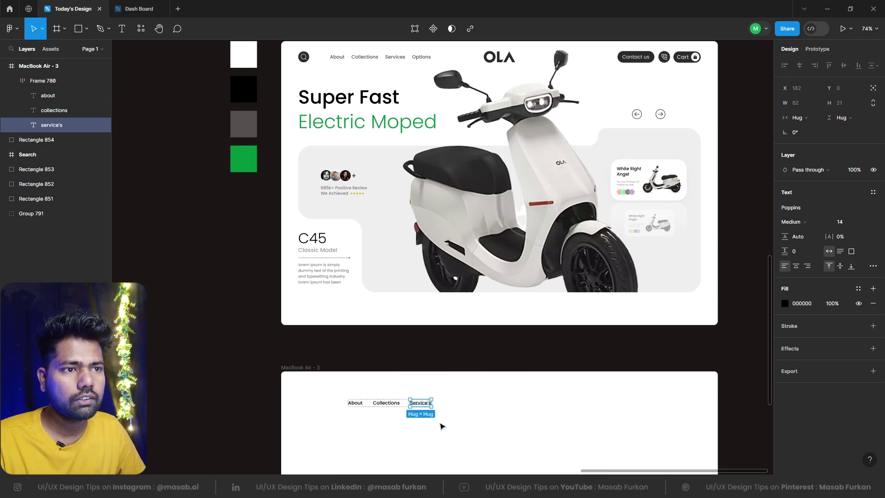
pyautogui.click(441, 426)
# Step: Duplicate Service's and change the copy to 'Options' at the end of the nav row
pyautogui.click(422, 403)
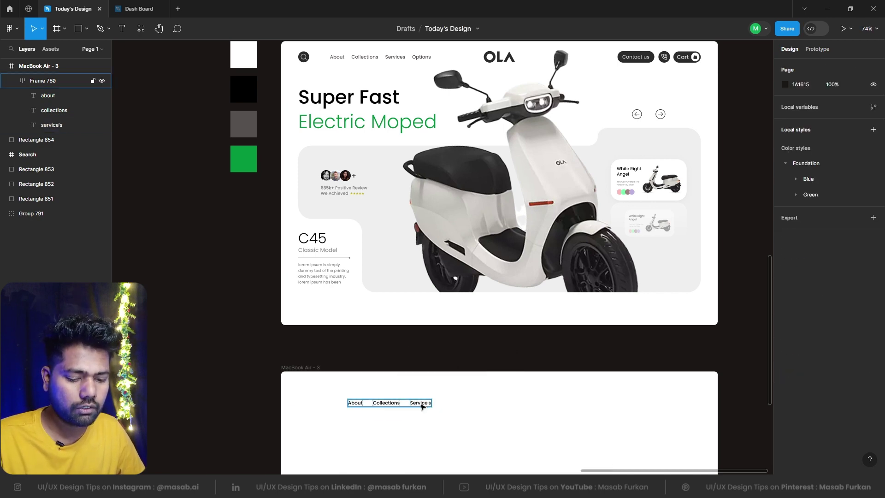
pyautogui.click(423, 404)
pyautogui.hotkey('ctrl', 'd')
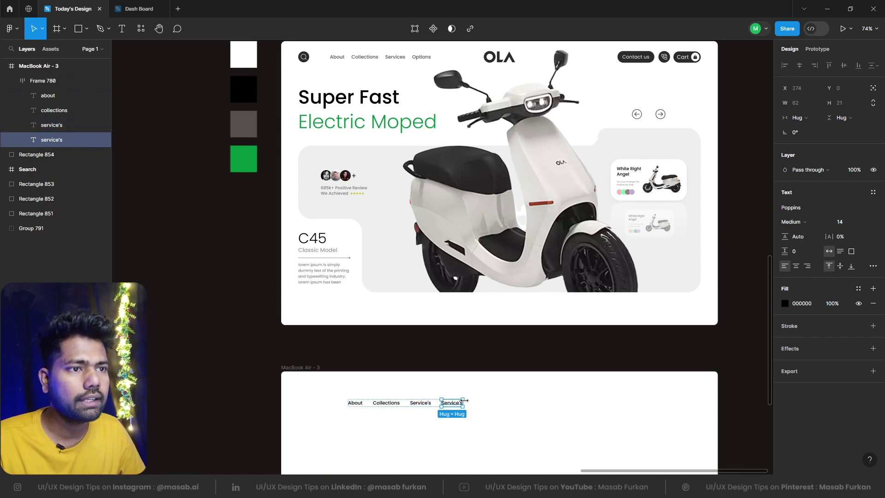
pyautogui.write('Op')
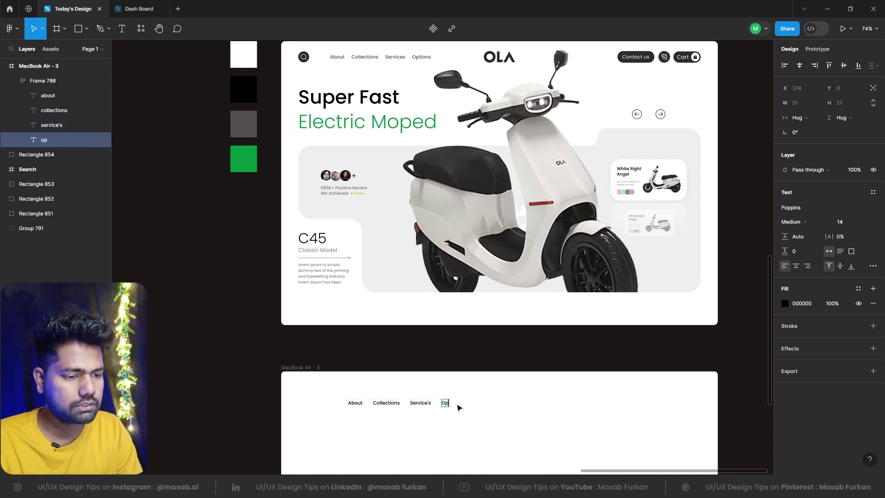
pyautogui.write('tions')
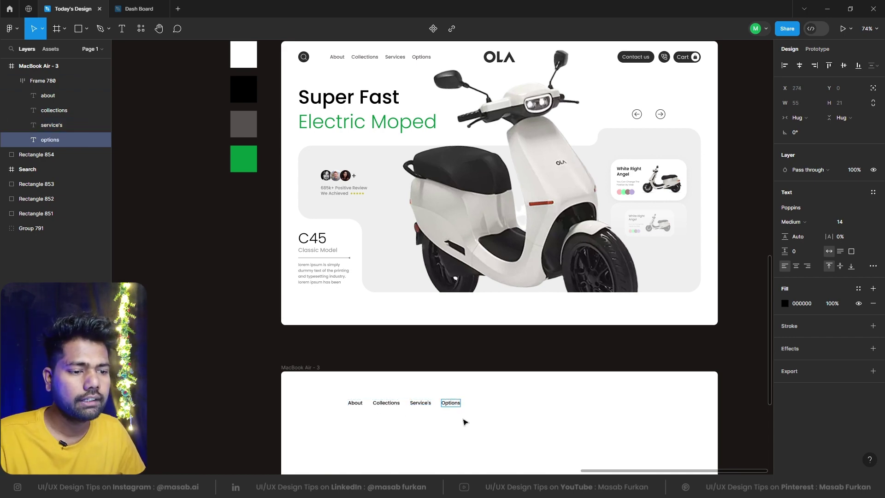
pyautogui.click(463, 421)
pyautogui.moveTo(472, 431); pyautogui.dragTo(308, 389)
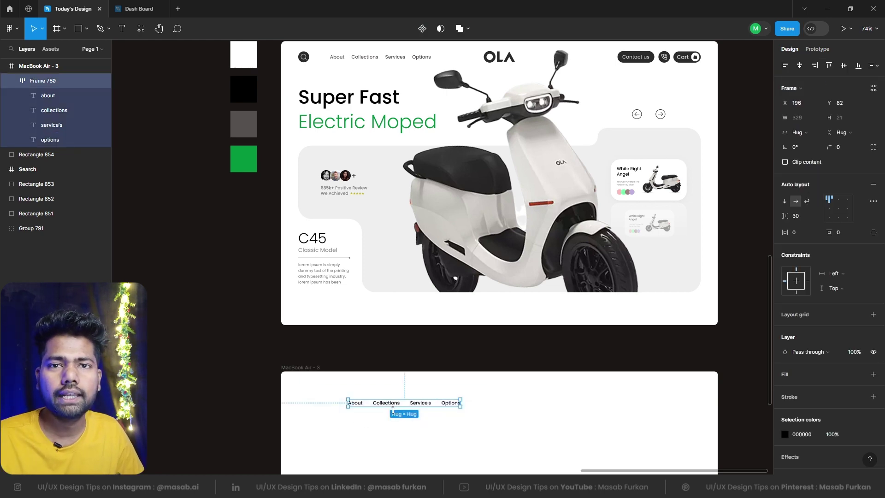
pyautogui.click(401, 424)
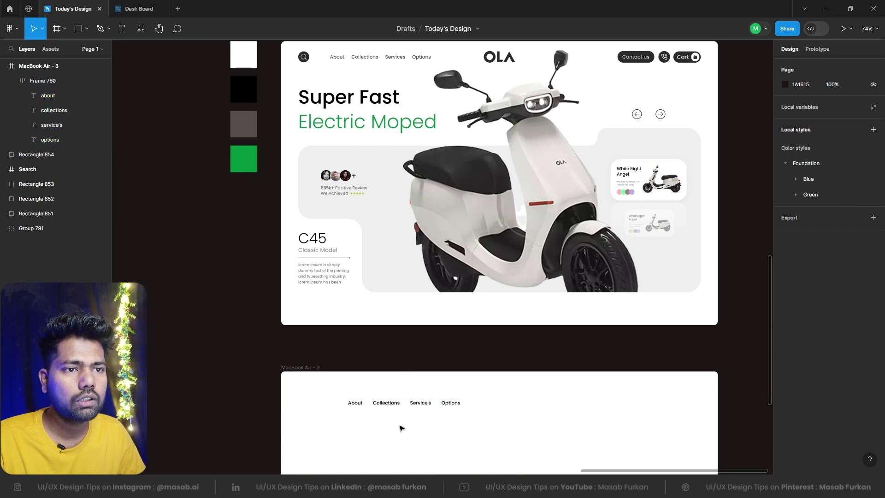
# Step: Launch the IconScout plugin from Resources > Plugins
pyautogui.scroll(5, 304, 42)
pyautogui.scroll(-8, 304, 138)
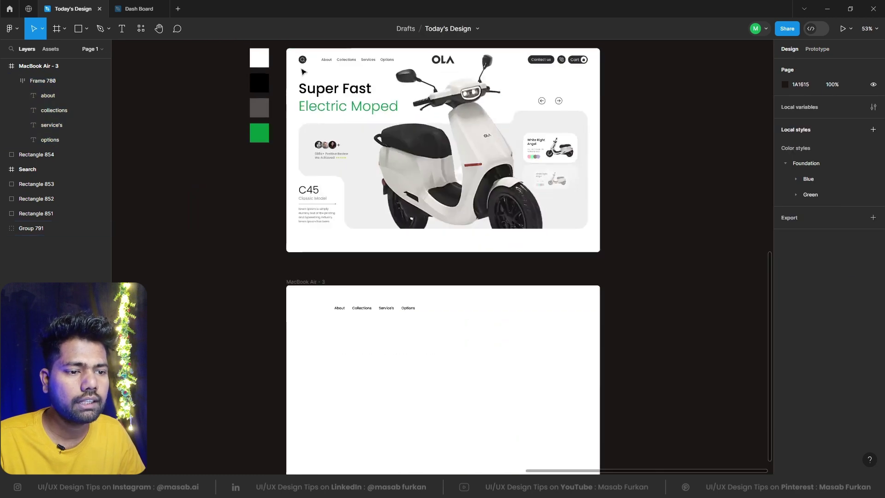
pyautogui.scroll(3, 286, 345)
pyautogui.click(301, 333)
pyautogui.scroll(3, 300, 332)
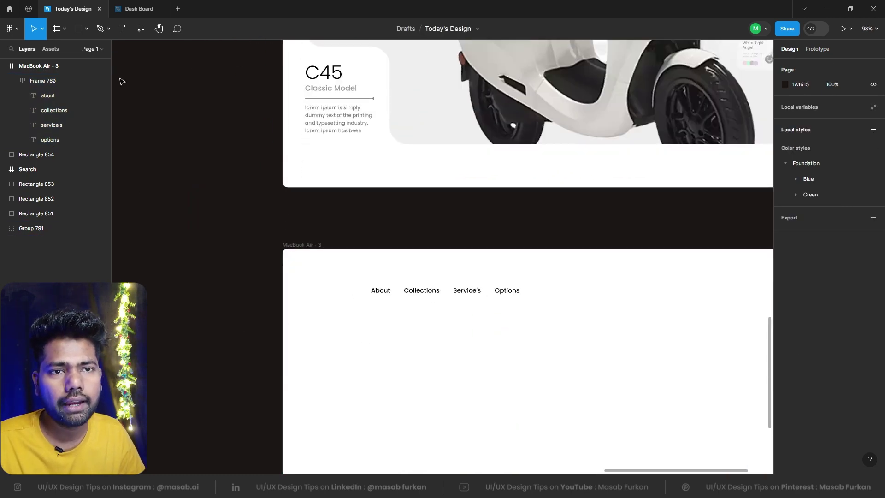
pyautogui.click(144, 35)
pyautogui.click(189, 50)
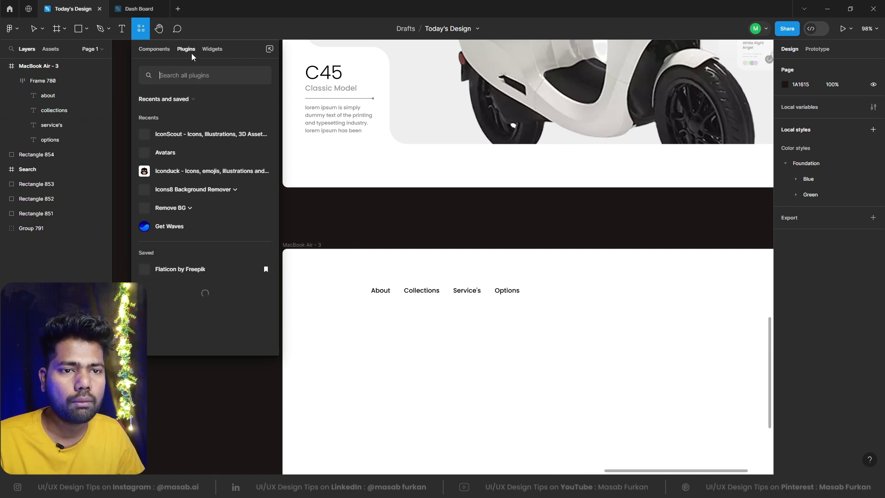
pyautogui.click(181, 138)
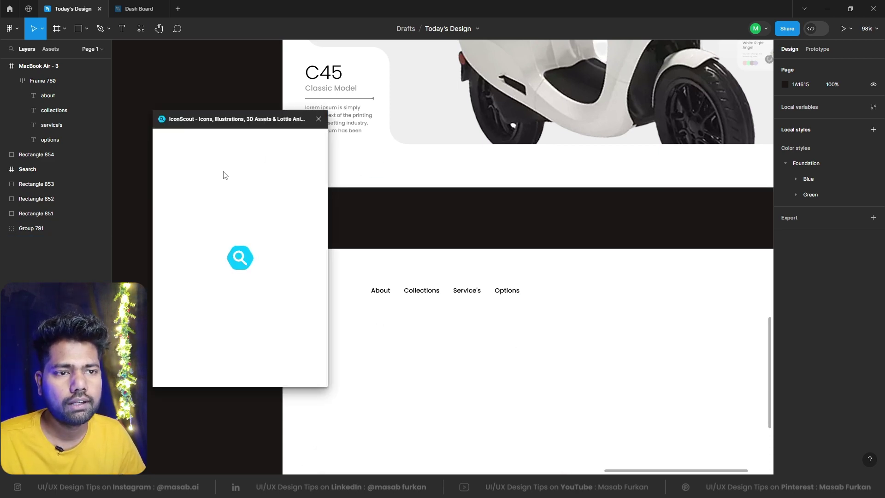
# Step: Search IconScout for 'search', insert the magnifier as SVG, and place it in the frame
pyautogui.moveTo(241, 121); pyautogui.dragTo(554, 141)
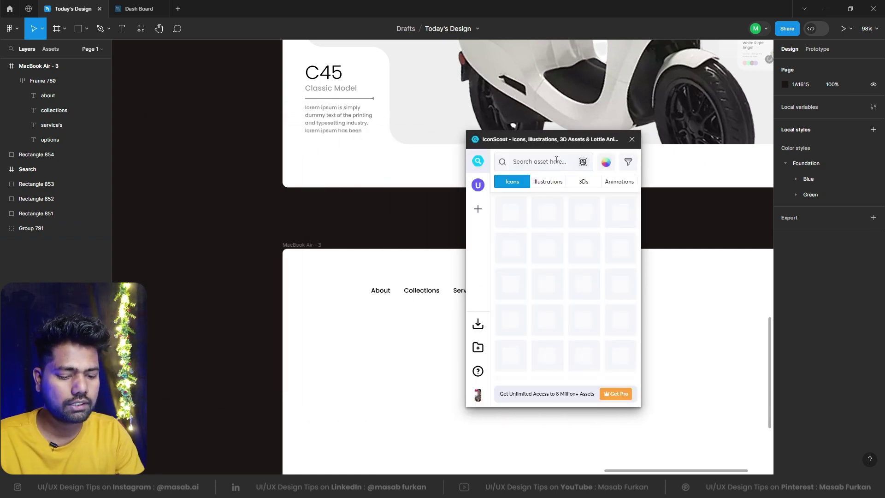
pyautogui.click(556, 160)
pyautogui.write('search')
pyautogui.press('Return')
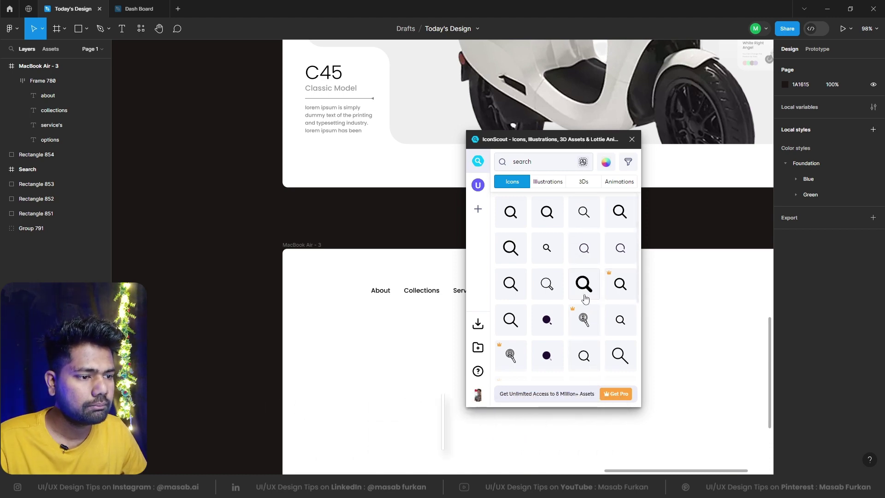
pyautogui.moveTo(589, 358); pyautogui.dragTo(363, 337)
pyautogui.click(581, 357)
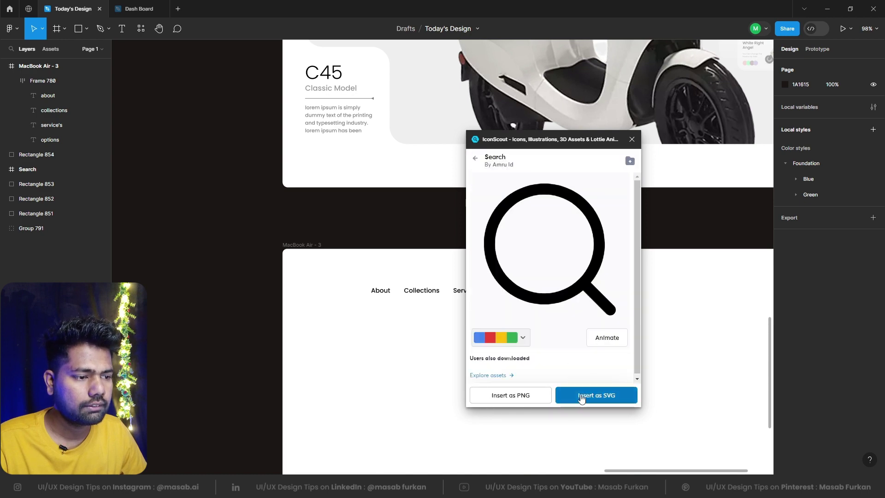
pyautogui.click(582, 397)
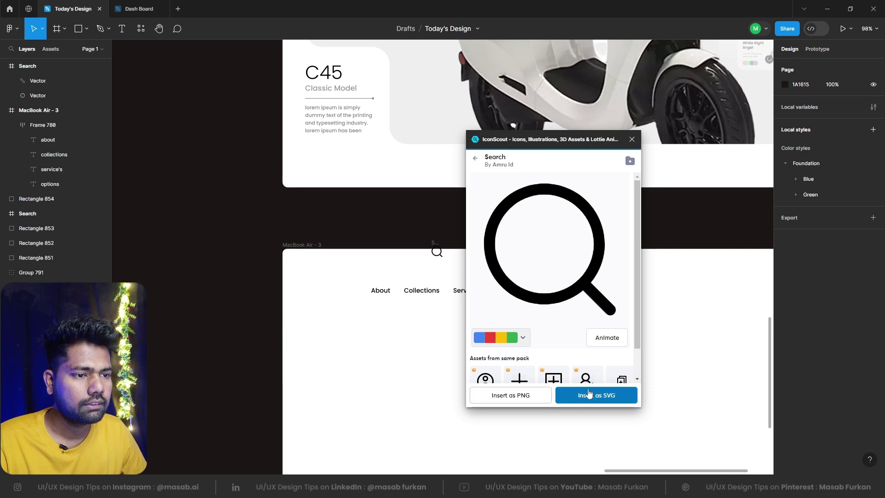
pyautogui.moveTo(438, 251); pyautogui.dragTo(318, 288)
pyautogui.press('Escape')
pyautogui.click(632, 139)
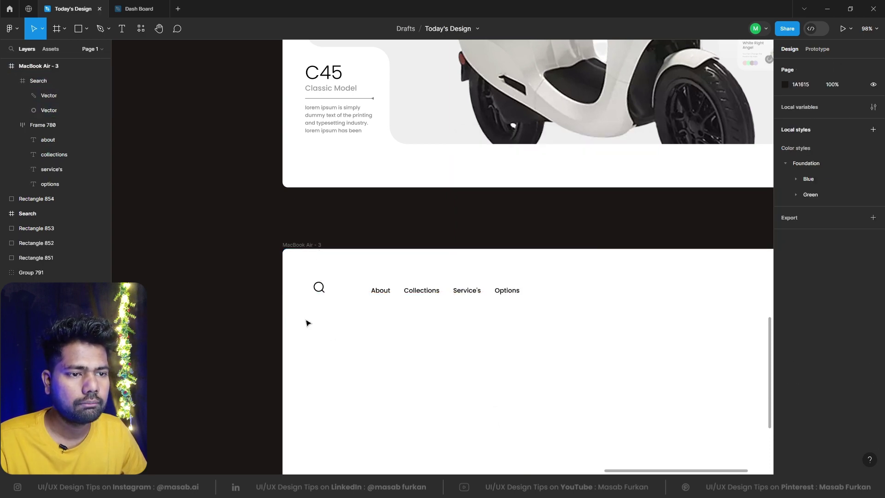
# Step: Select the magnifier icon; an initial auto-layout attempt is undone
pyautogui.keyDown('ctrl'); pyautogui.scroll(5, 306, 320); pyautogui.keyUp('ctrl')
pyautogui.moveTo(277, 159); pyautogui.dragTo(412, 311)
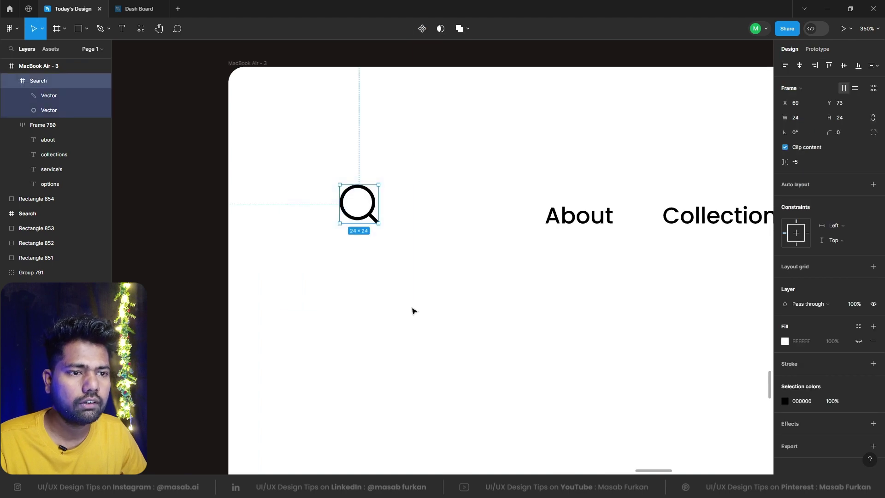
pyautogui.keyDown('ctrl'); pyautogui.scroll(-5, 412, 311); pyautogui.keyUp('ctrl')
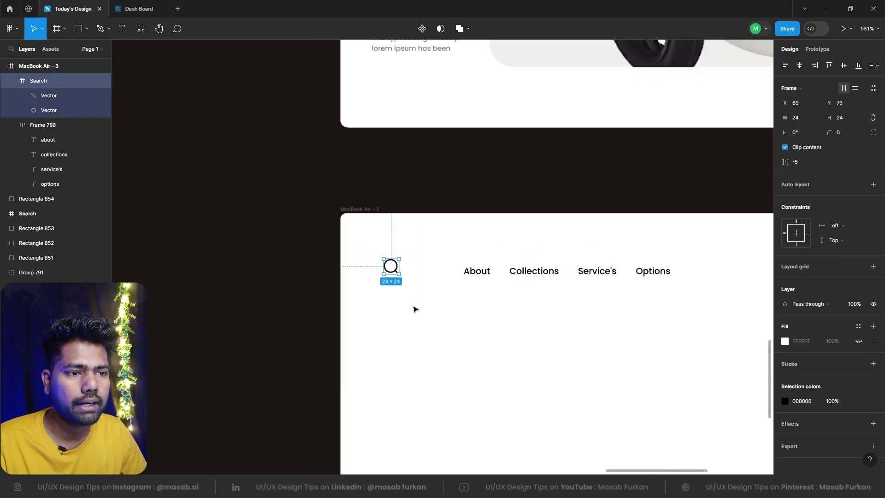
pyautogui.scroll(3, 415, 307)
pyautogui.keyDown('ctrl'); pyautogui.scroll(3, 396, 359); pyautogui.keyUp('ctrl')
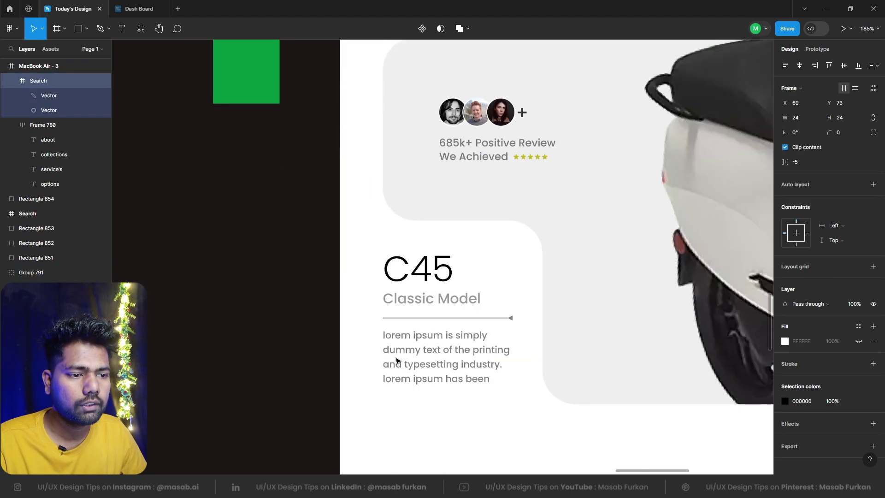
pyautogui.scroll(-8, 400, 361)
pyautogui.keyDown('ctrl'); pyautogui.scroll(3, 416, 370); pyautogui.keyUp('ctrl')
pyautogui.moveTo(335, 188); pyautogui.dragTo(482, 399)
pyautogui.hotkey('shift', 'a')
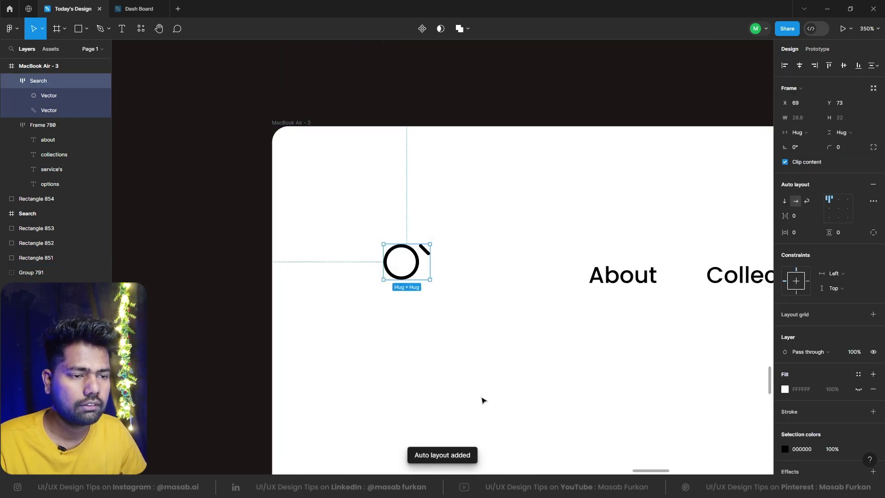
pyautogui.hotkey('ctrl', 'z')
# Step: Group the magnifier icon with Ctrl+G and convert the group to a 24×24 auto-layout frame
pyautogui.moveTo(491, 398); pyautogui.dragTo(350, 214)
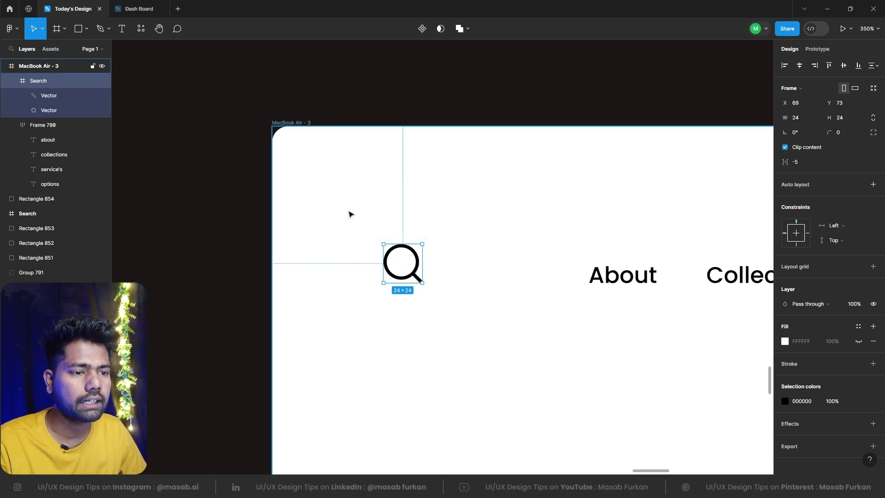
pyautogui.hotkey('ctrl', 'g')
pyautogui.click(374, 325)
pyautogui.click(397, 286)
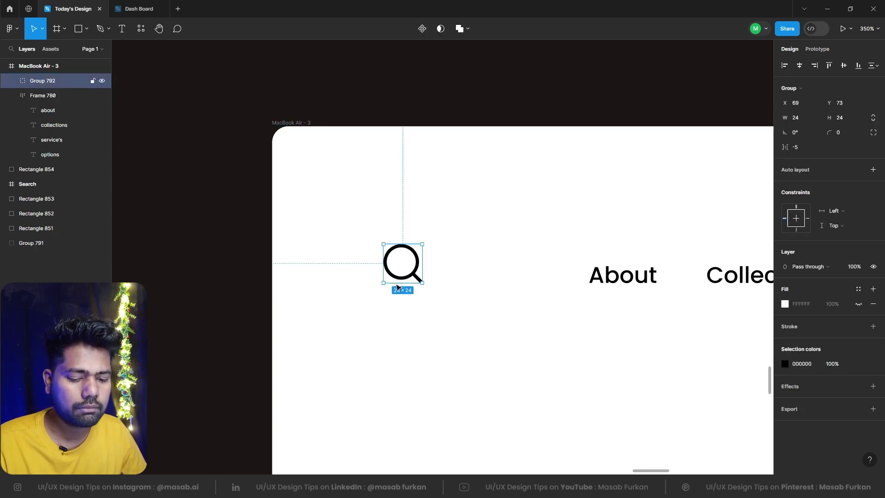
pyautogui.hotkey('shift', 'a')
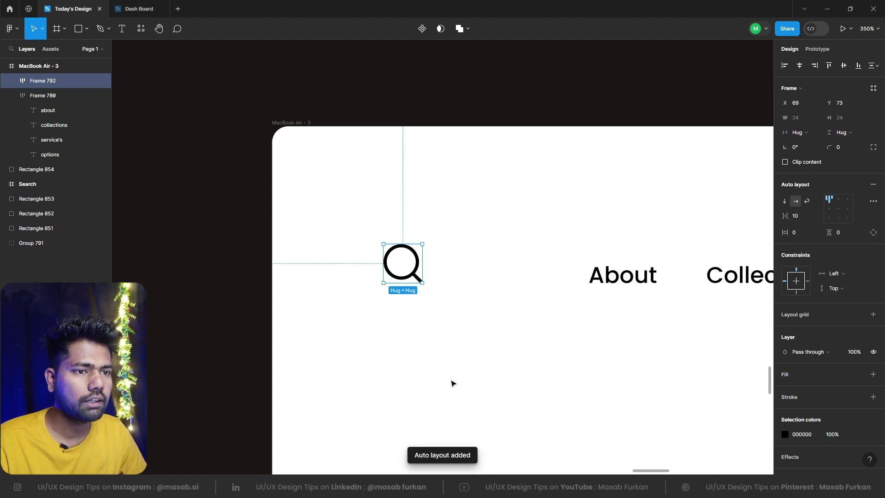
pyautogui.scroll(-10, 452, 383)
pyautogui.scroll(3, 311, 339)
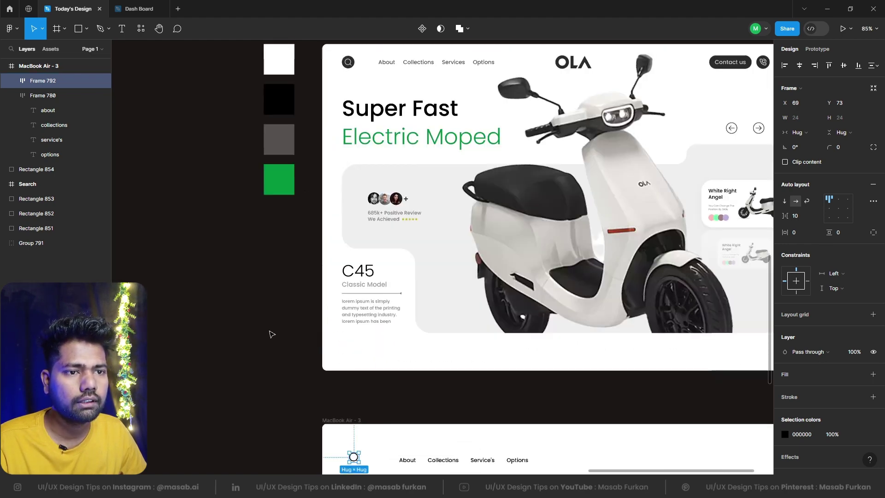
pyautogui.scroll(2, 258, 281)
pyautogui.moveTo(229, 121); pyautogui.dragTo(305, 418)
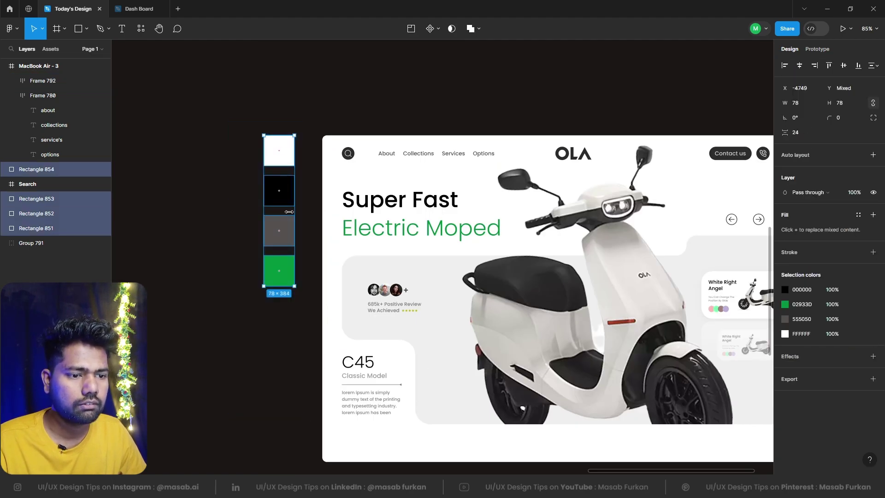
# Step: Duplicate the colour swatches beside the second frame
pyautogui.moveTo(300, 276); pyautogui.dragTo(315, 313)
pyautogui.click(188, 367)
pyautogui.scroll(5, 281, 310)
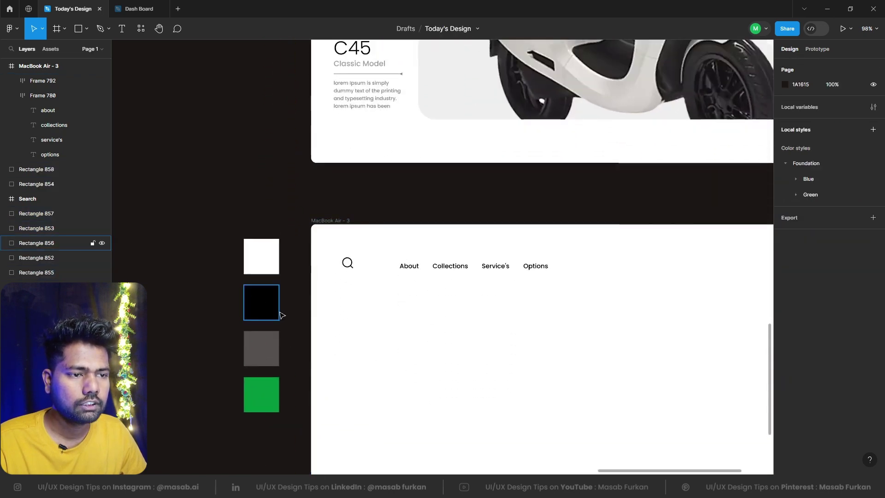
pyautogui.scroll(-4, 290, 313)
pyautogui.scroll(-3, 304, 314)
pyautogui.scroll(5, 323, 339)
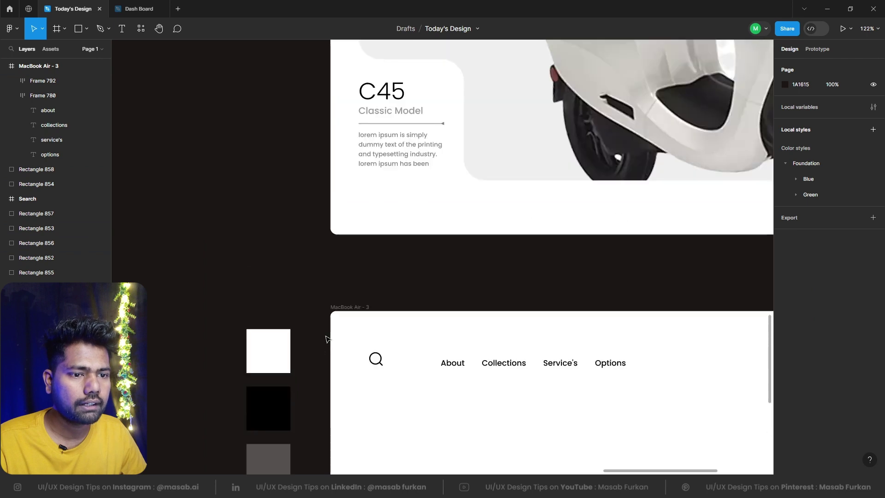
pyautogui.scroll(-3, 330, 344)
pyautogui.scroll(2, 330, 344)
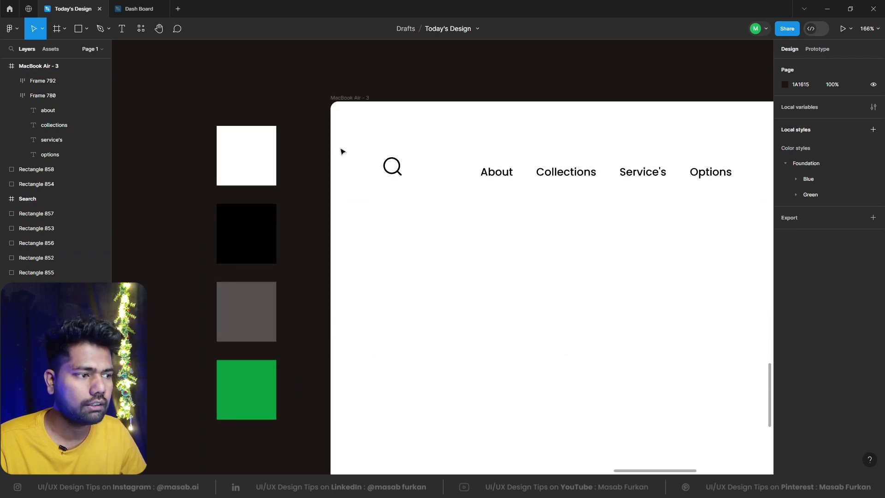
# Step: Centre the search icon in its frame and fill the frame black from the swatch
pyautogui.moveTo(342, 146); pyautogui.dragTo(425, 241)
pyautogui.click(838, 208)
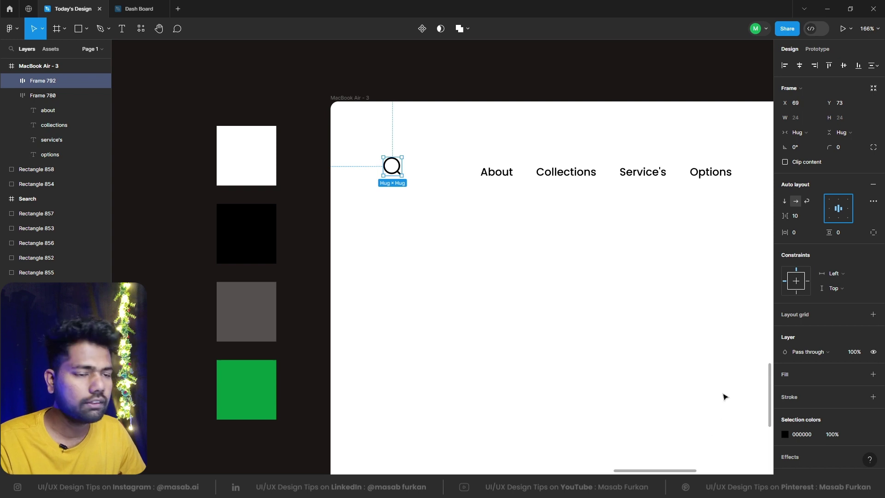
pyautogui.click(872, 374)
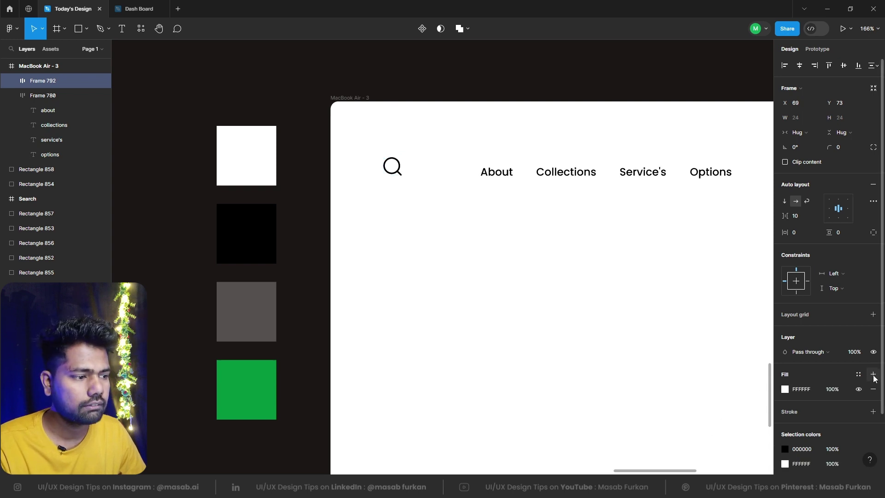
pyautogui.click(784, 388)
pyautogui.click(676, 364)
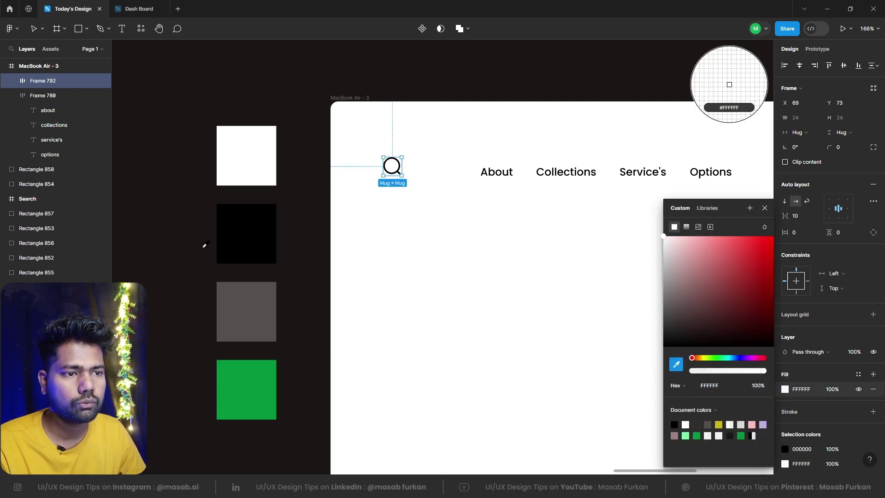
pyautogui.click(239, 237)
# Step: Make the magnifier inside the search icon frame white
pyautogui.click(394, 209)
pyautogui.click(393, 174)
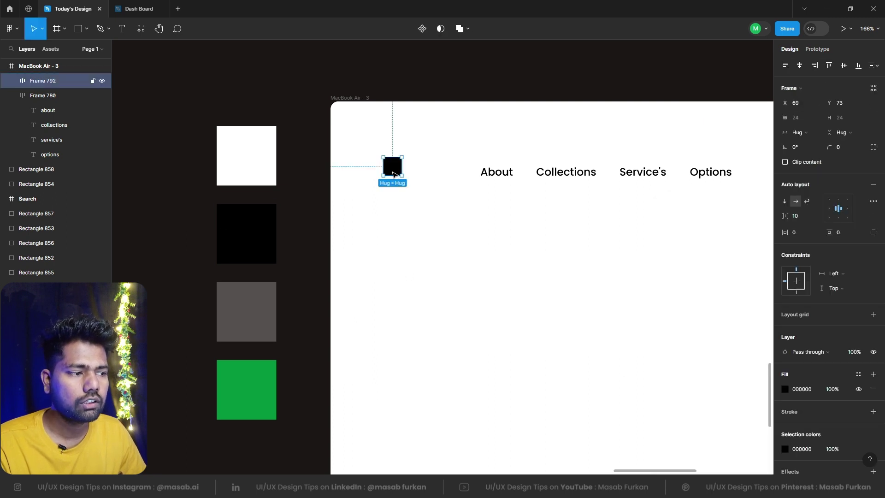
pyautogui.doubleClick(393, 175)
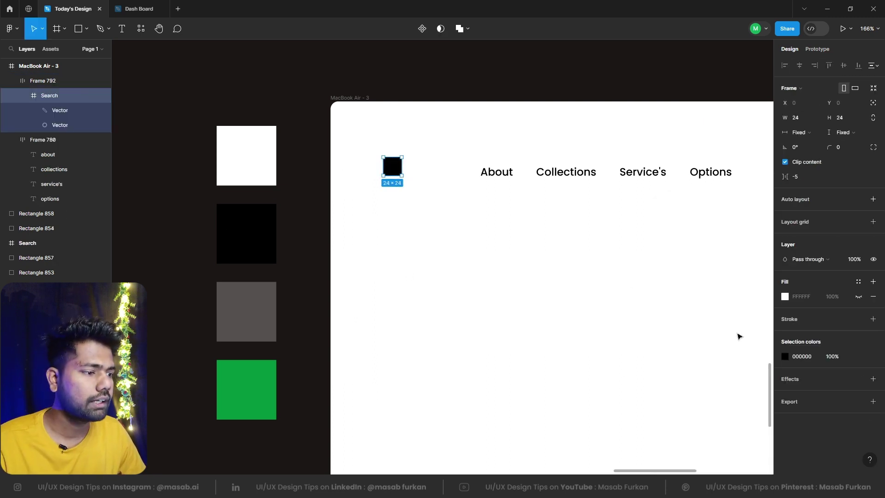
pyautogui.click(785, 356)
pyautogui.click(716, 297)
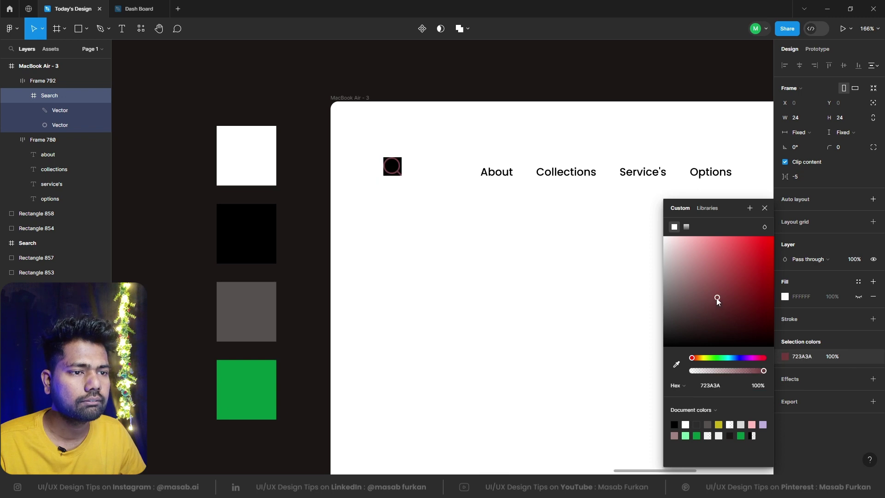
pyautogui.click(411, 311)
# Step: Give the search icon frame 10 px padding
pyautogui.click(391, 175)
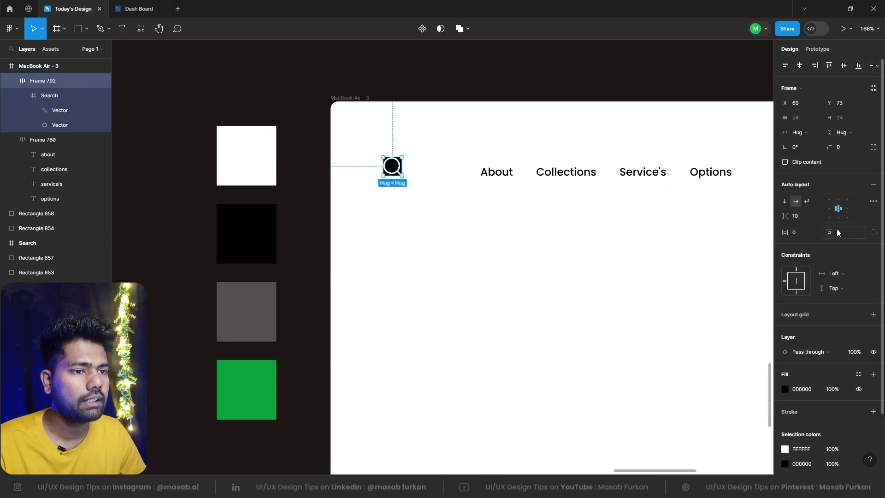
pyautogui.moveTo(830, 233)
pyautogui.mouseDown()
pyautogui.moveTo(851, 239)
pyautogui.moveTo(841, 241)
pyautogui.mouseUp()
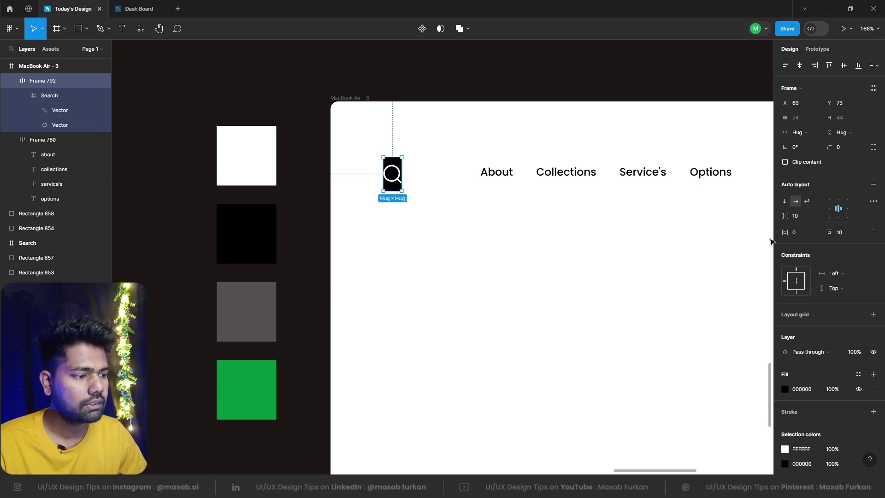
pyautogui.click(796, 232)
pyautogui.write('10')
pyautogui.press('Return')
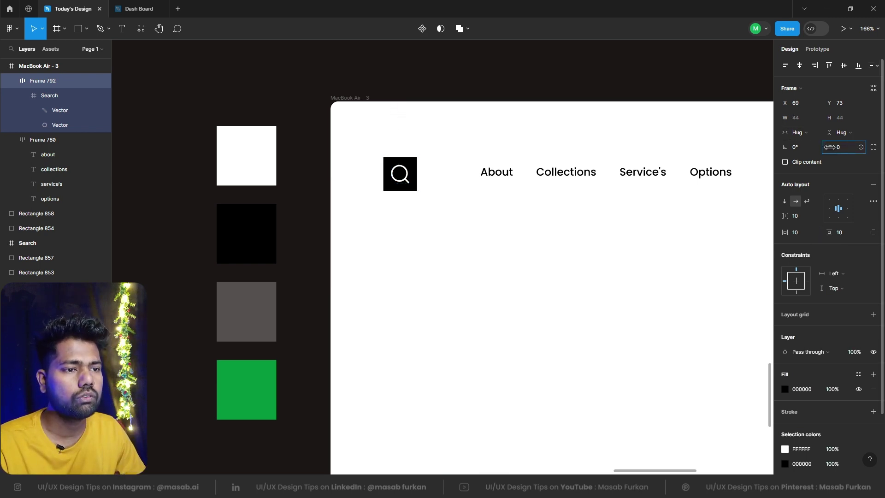
# Step: Move the search icon further left and scale it down to 30×30
pyautogui.click(452, 289)
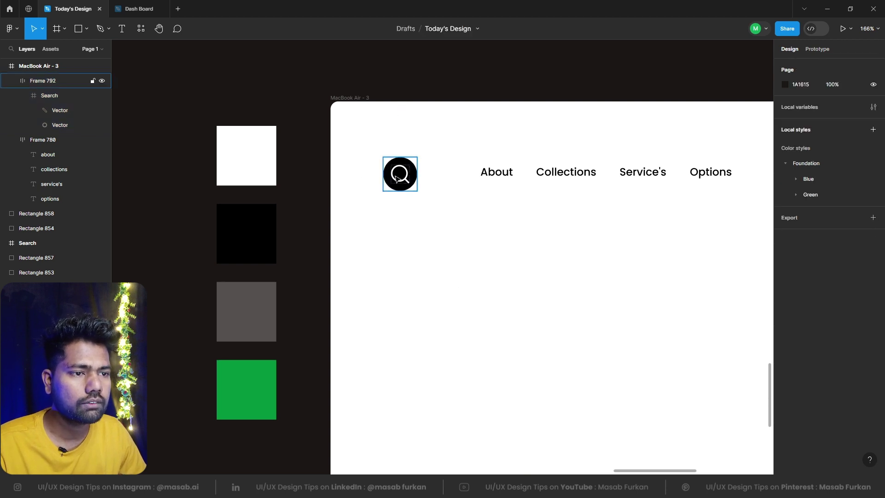
pyautogui.moveTo(408, 173); pyautogui.dragTo(361, 138)
pyautogui.click(384, 233)
pyautogui.press('k')
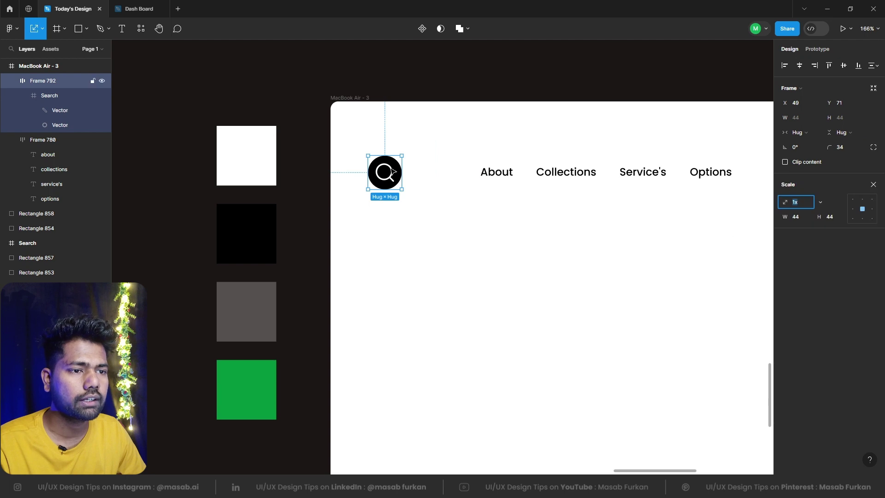
pyautogui.moveTo(403, 168); pyautogui.dragTo(392, 168)
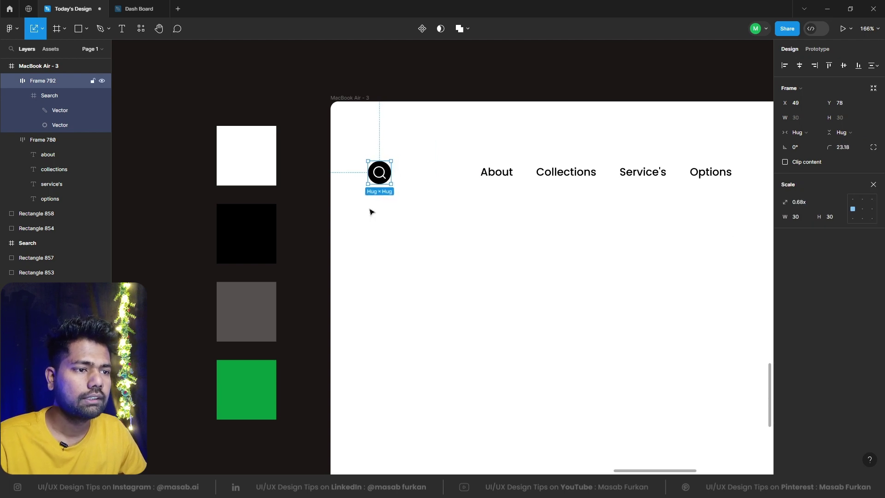
pyautogui.click(367, 223)
pyautogui.scroll(-5, 367, 223)
pyautogui.moveTo(518, 246); pyautogui.dragTo(365, 180)
# Step: Vertically centre the nav links with the search icon and raise the row near the top
pyautogui.click(844, 66)
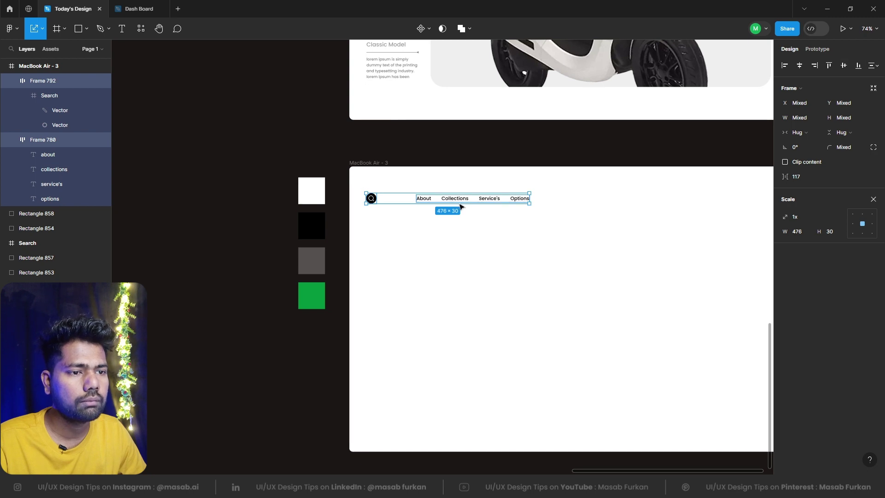
pyautogui.moveTo(461, 207); pyautogui.dragTo(464, 191)
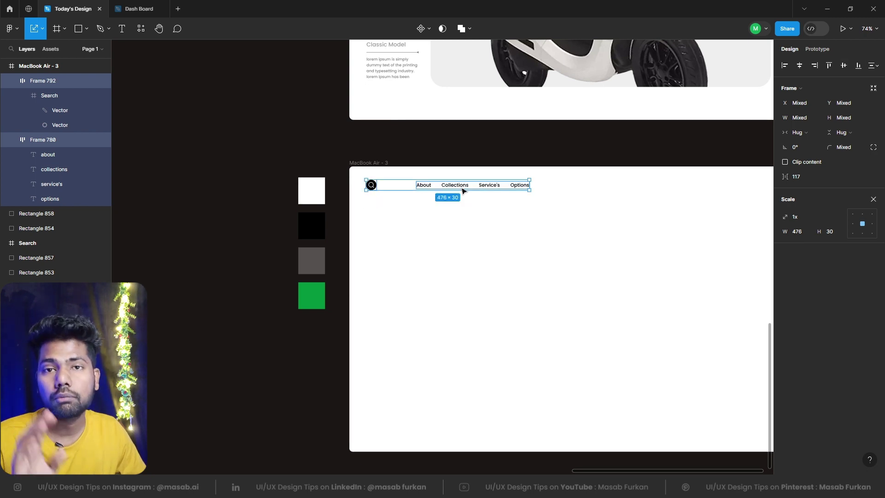
pyautogui.press('Escape')
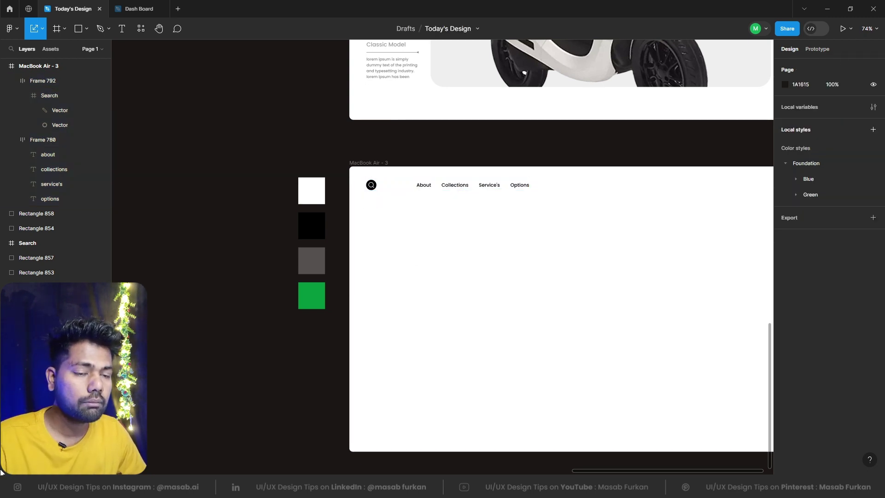
pyautogui.scroll(-5, 232, 302)
pyautogui.scroll(5, 333, 289)
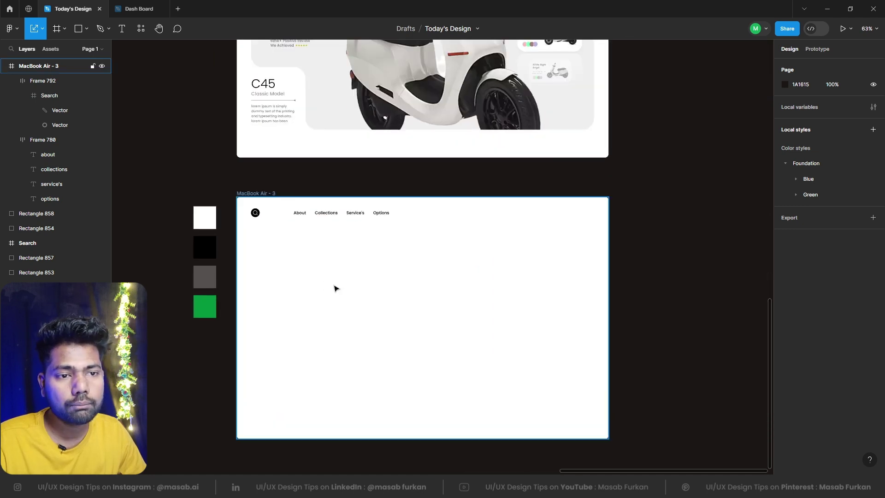
# Step: Check the nav link layers, then select the whole MacBook Air - 3 frame
pyautogui.click(250, 187)
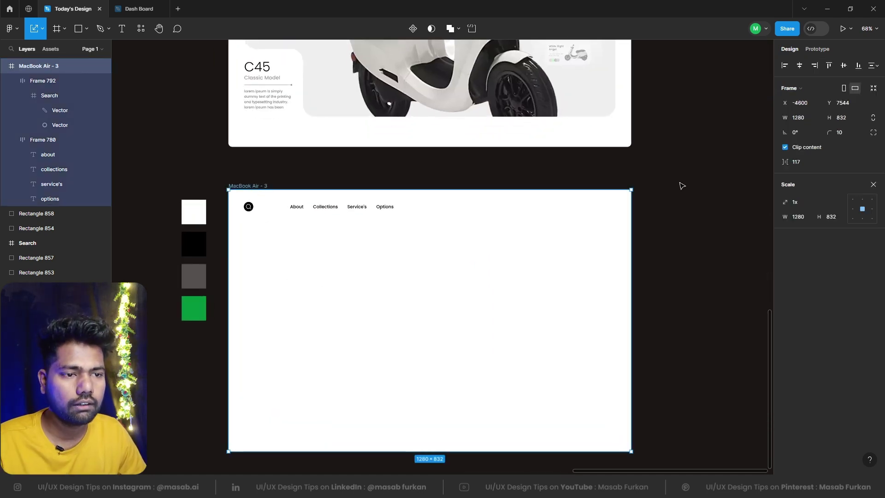
pyautogui.click(351, 205)
pyautogui.click(351, 205)
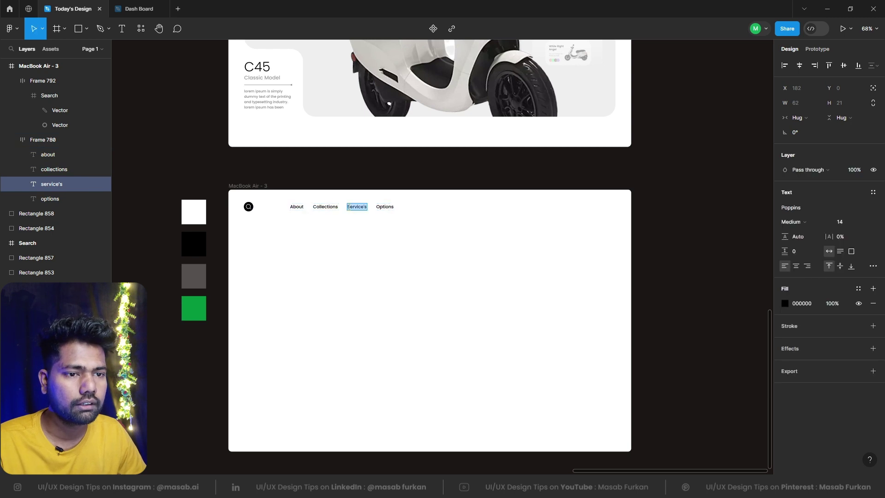
pyautogui.click(352, 286)
pyautogui.click(253, 185)
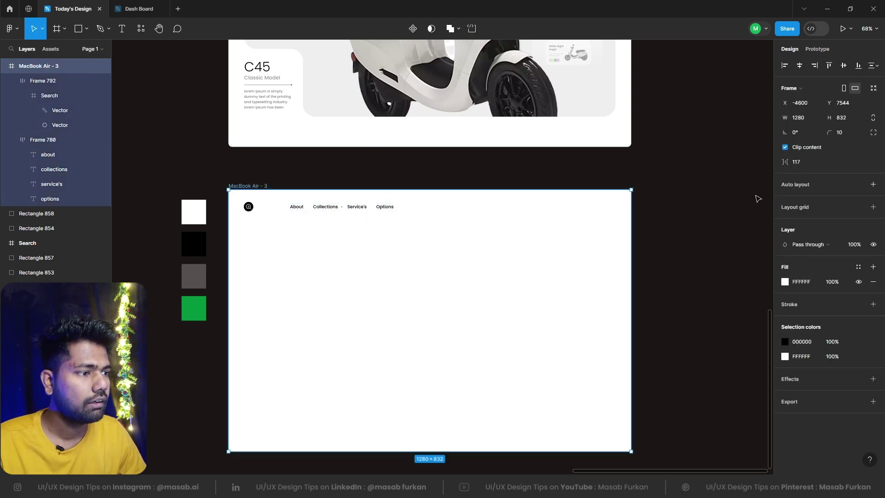
# Step: Add a 12-column layout grid with 50 px margins to the frame
pyautogui.click(873, 207)
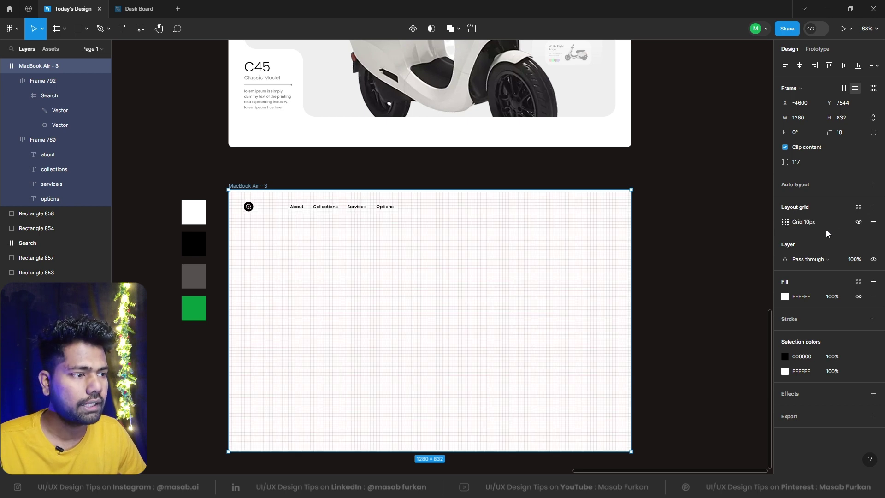
pyautogui.click(786, 223)
pyautogui.click(691, 229)
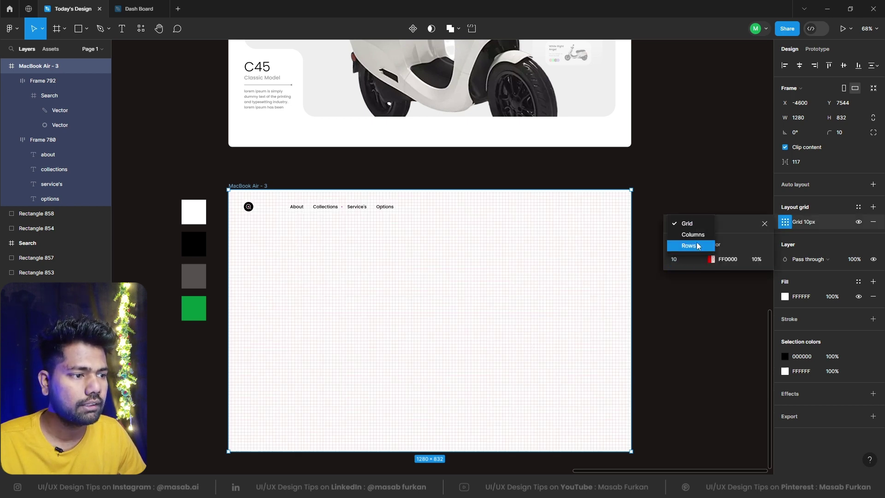
pyautogui.click(698, 244)
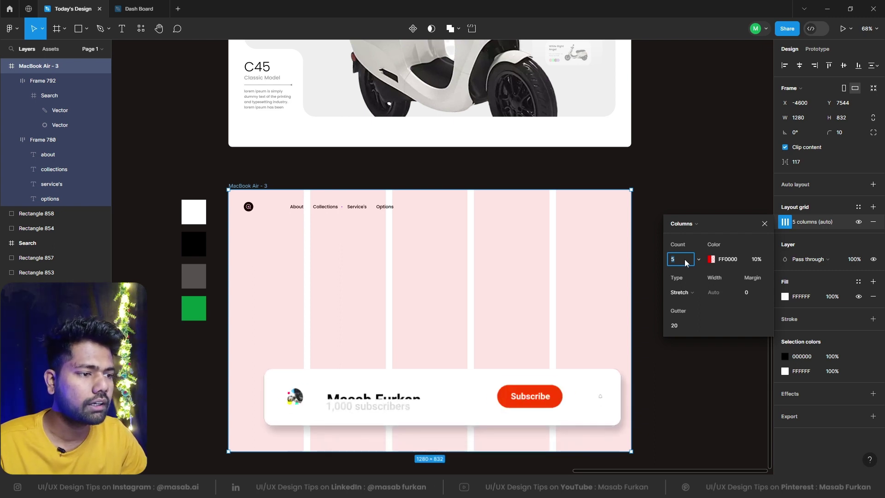
pyautogui.write('12')
pyautogui.press('Return')
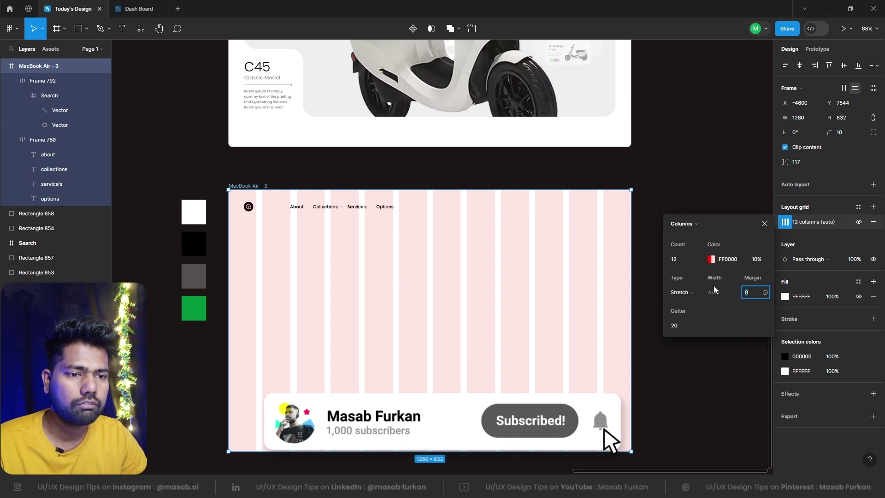
pyautogui.write('50')
pyautogui.press('Return')
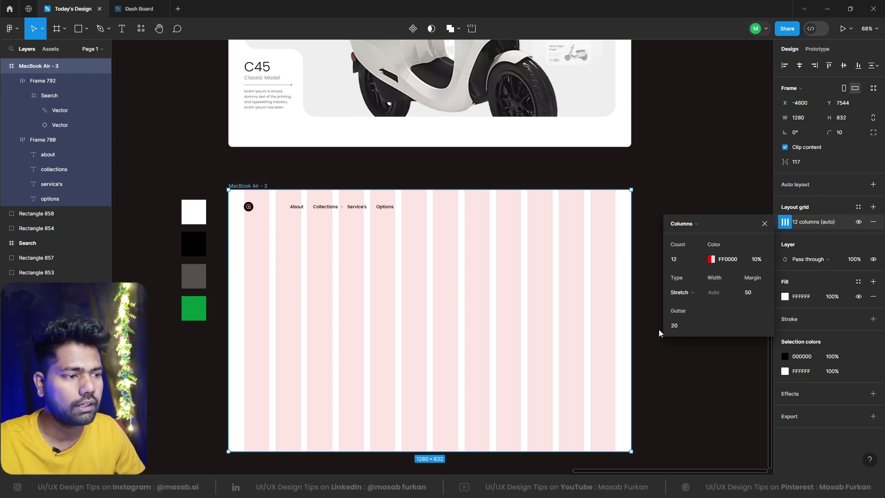
pyautogui.press('Escape')
# Step: Line the search icon up with the first grid column's edge
pyautogui.keyDown('ctrl'); pyautogui.scroll(5, 233, 239); pyautogui.keyUp('ctrl')
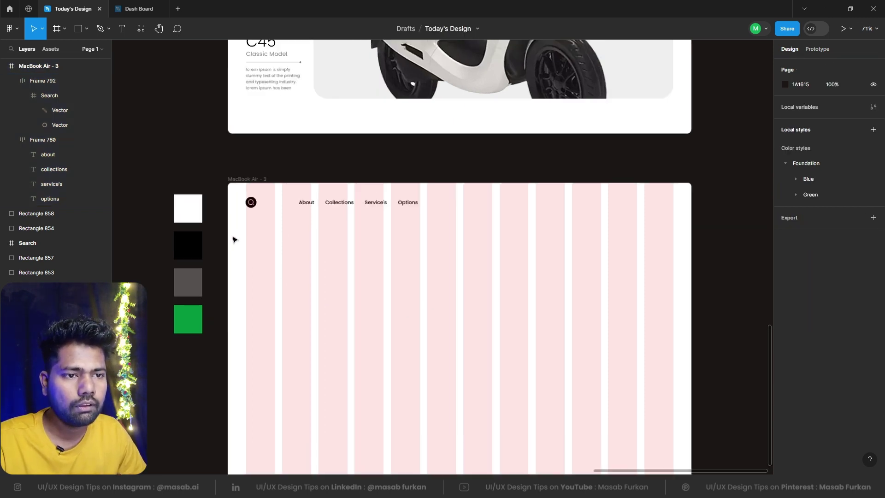
pyautogui.moveTo(285, 146)
pyautogui.mouseDown()
pyautogui.moveTo(298, 149)
pyautogui.moveTo(286, 153)
pyautogui.mouseUp()
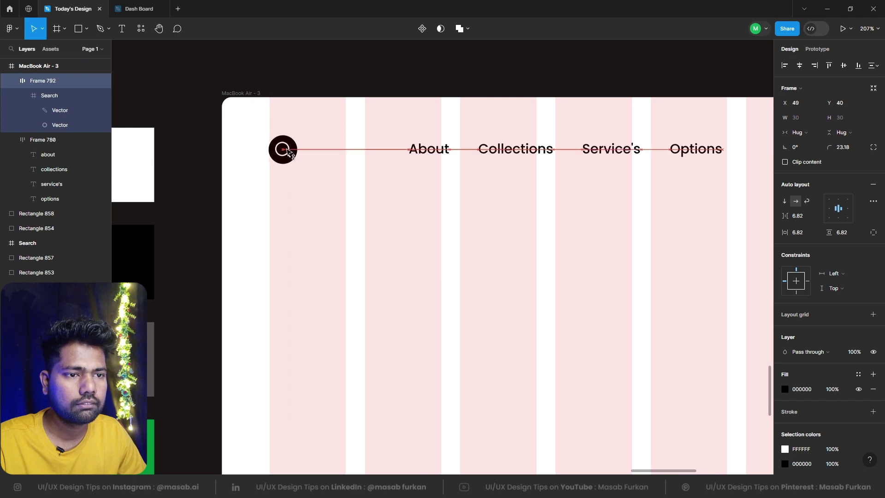
pyautogui.keyDown('shift'); pyautogui.click(449, 150); pyautogui.keyUp('shift')
pyautogui.click(355, 210)
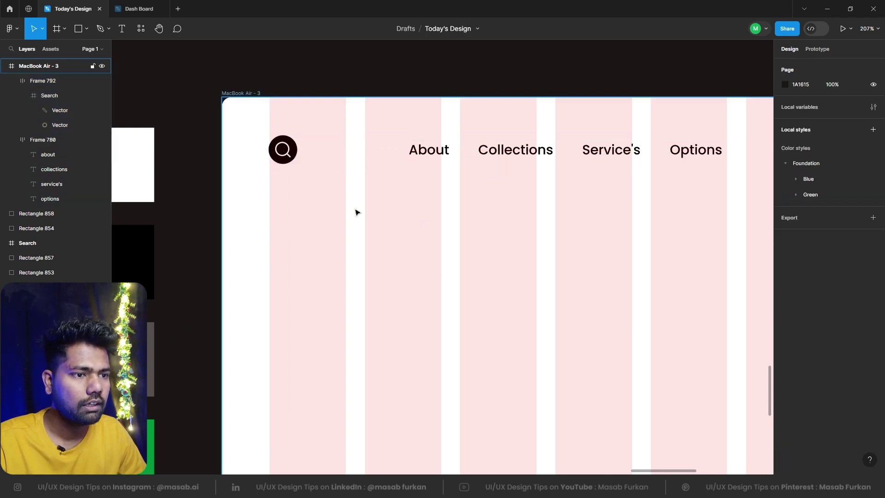
pyautogui.keyDown('ctrl'); pyautogui.scroll(-10, 356, 209); pyautogui.keyUp('ctrl')
pyautogui.scroll(3, 490, 331)
pyautogui.keyDown('ctrl'); pyautogui.scroll(3, 490, 332); pyautogui.keyUp('ctrl')
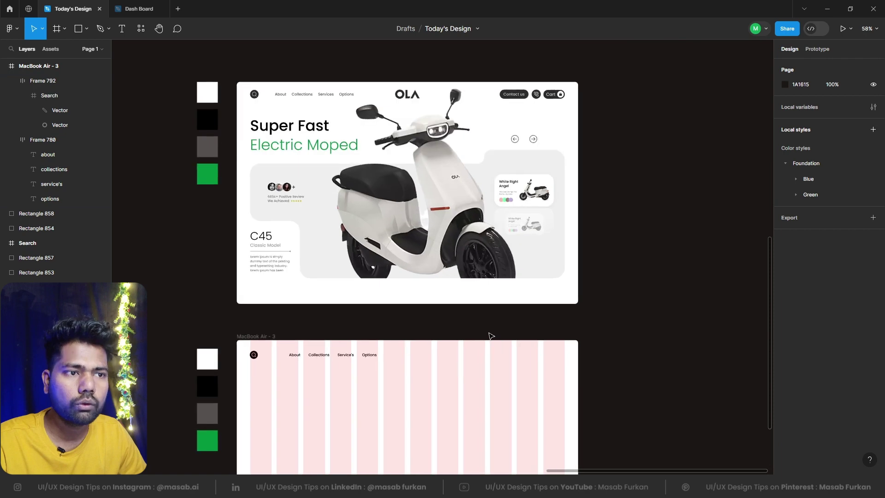
# Step: Paste the finished moped design into MacBook Air - 3, then undo it
pyautogui.click(405, 83)
pyautogui.doubleClick(408, 99)
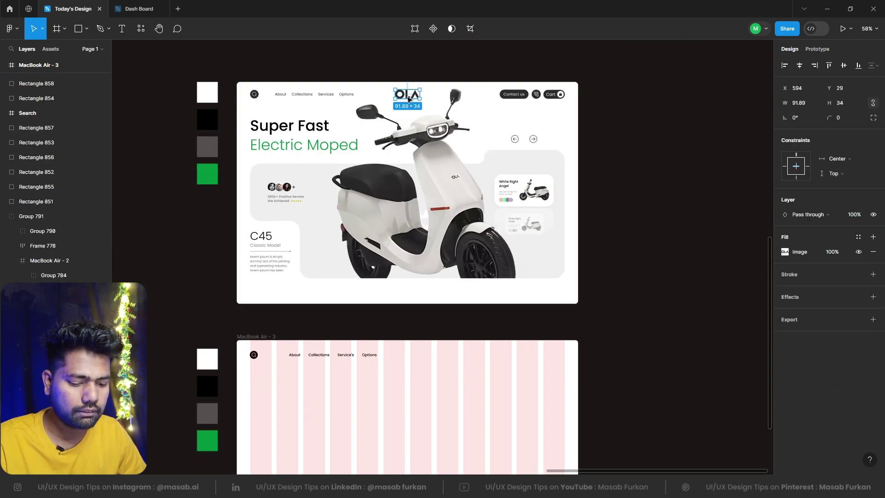
pyautogui.click(261, 337)
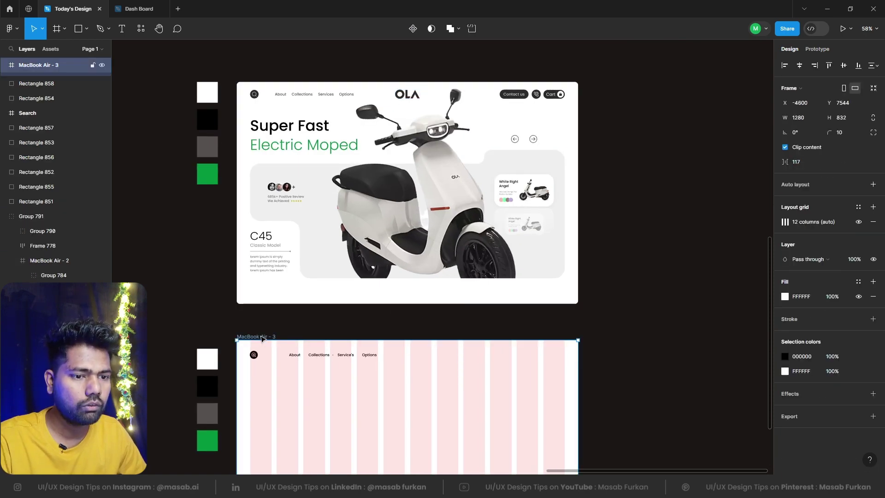
pyautogui.click(313, 281)
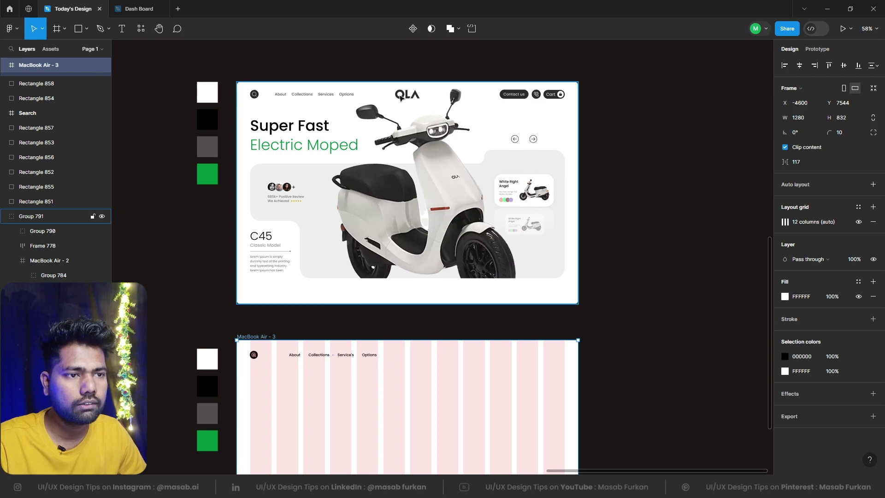
pyautogui.rightClick(391, 90)
pyautogui.click(414, 101)
pyautogui.click(245, 339)
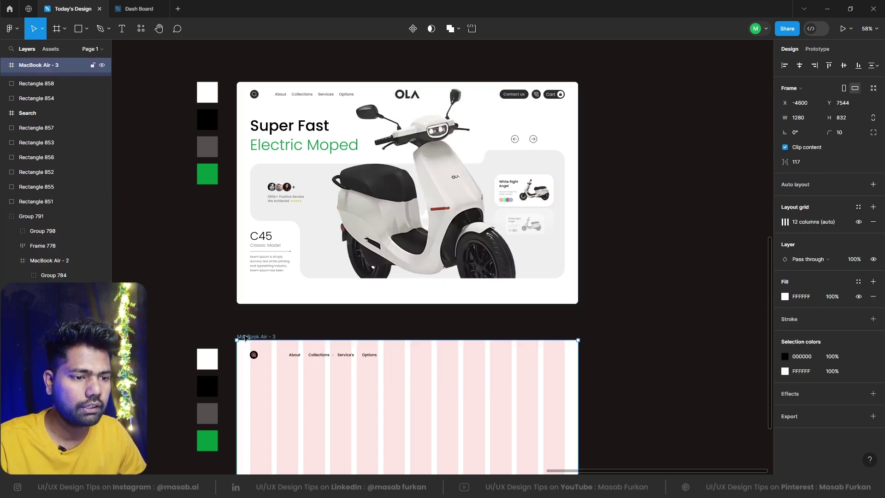
pyautogui.hotkey('ctrl', 'v')
pyautogui.hotkey('ctrl', 'z')
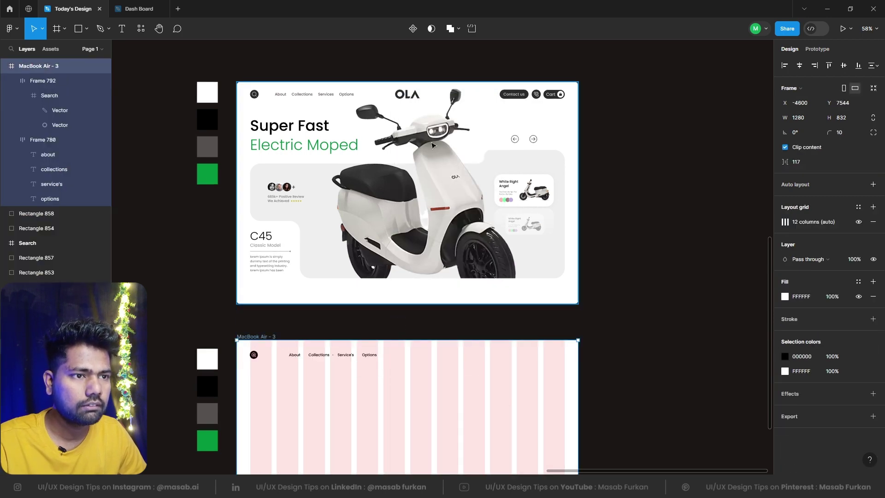
# Step: Copy the OLA logo from the finished design into the MacBook Air - 3 frame
pyautogui.click(413, 92)
pyautogui.doubleClick(414, 92)
pyautogui.rightClick(412, 95)
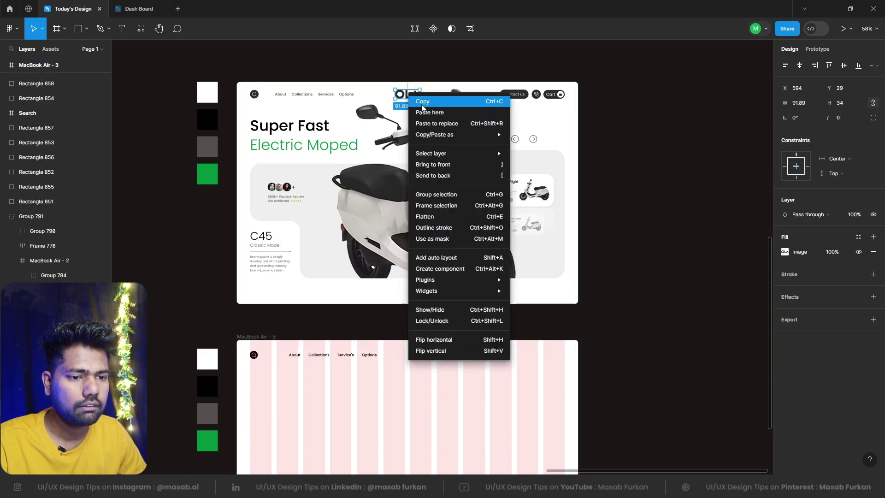
pyautogui.click(422, 98)
pyautogui.click(251, 336)
pyautogui.hotkey('ctrl', 'v')
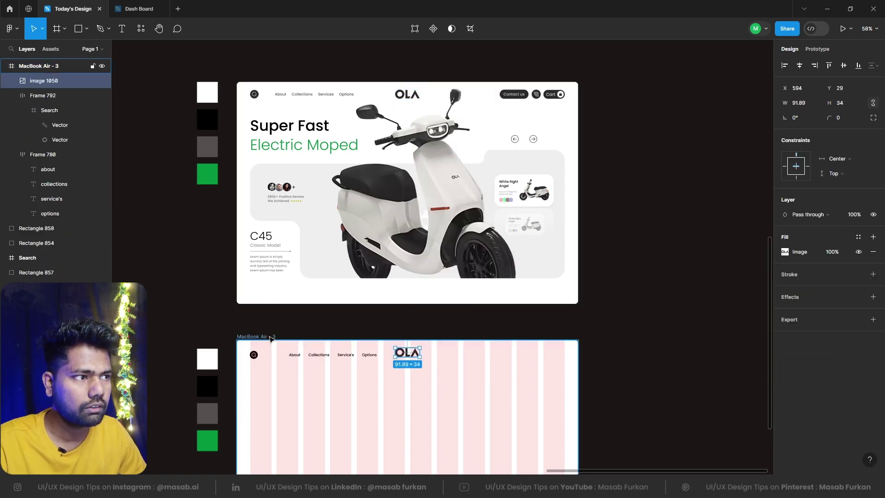
pyautogui.click(427, 371)
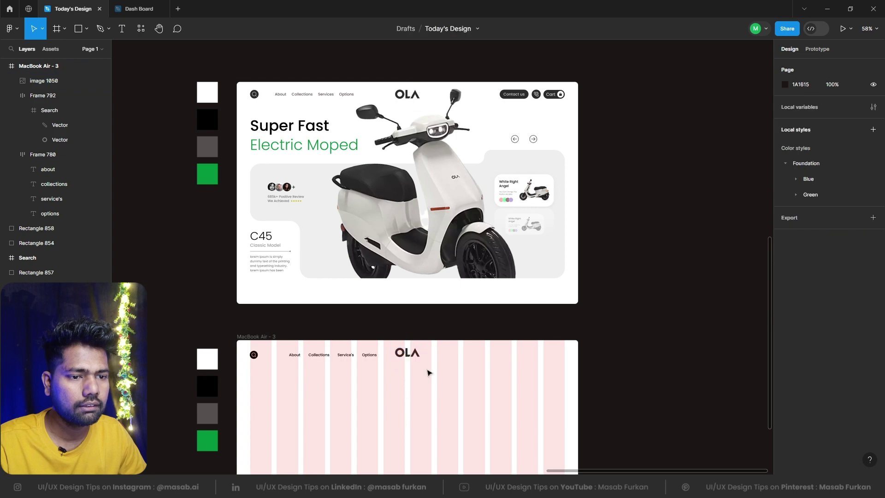
# Step: Place the OLA logo beside the Options link, vertically centred with the nav row
pyautogui.scroll(-3, 407, 322)
pyautogui.moveTo(429, 286); pyautogui.dragTo(247, 247)
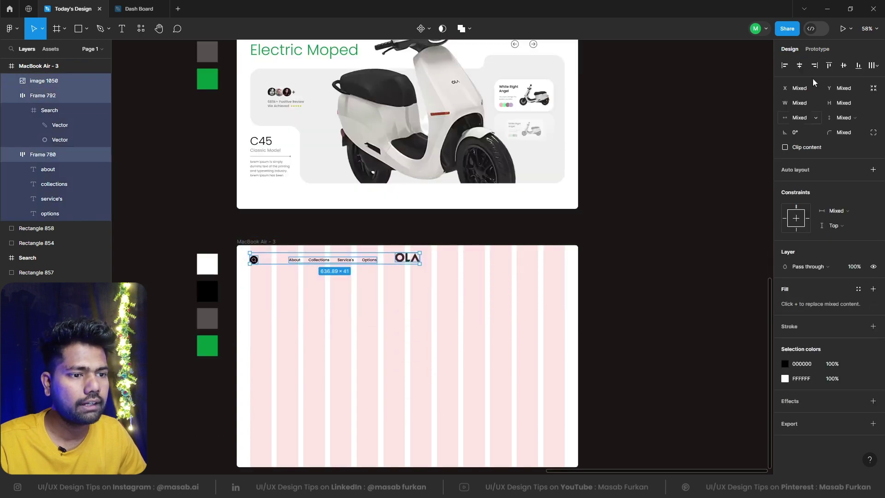
pyautogui.click(845, 67)
pyautogui.scroll(3, 438, 362)
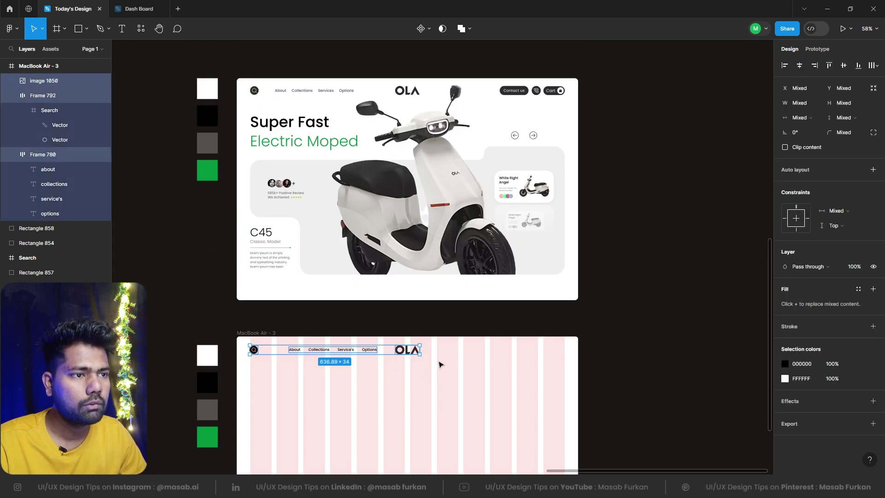
pyautogui.scroll(10, 555, 135)
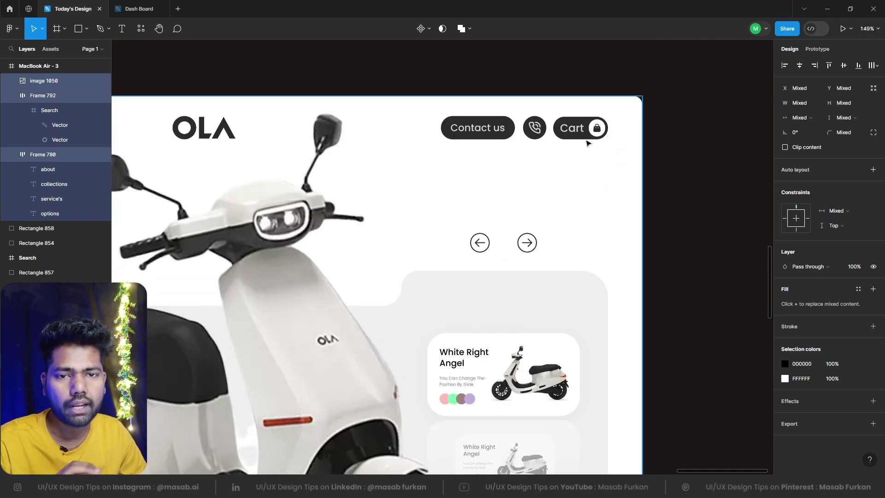
pyautogui.scroll(-15, 477, 174)
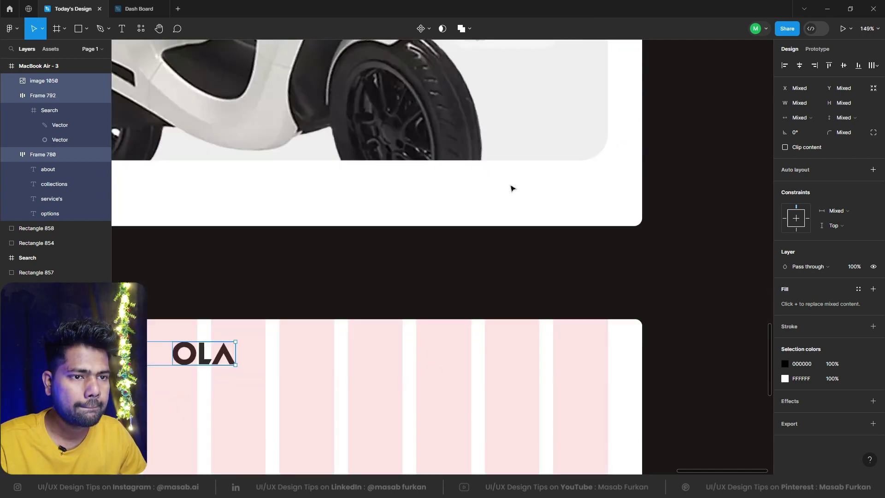
pyautogui.scroll(-5, 432, 195)
pyautogui.scroll(3, 391, 236)
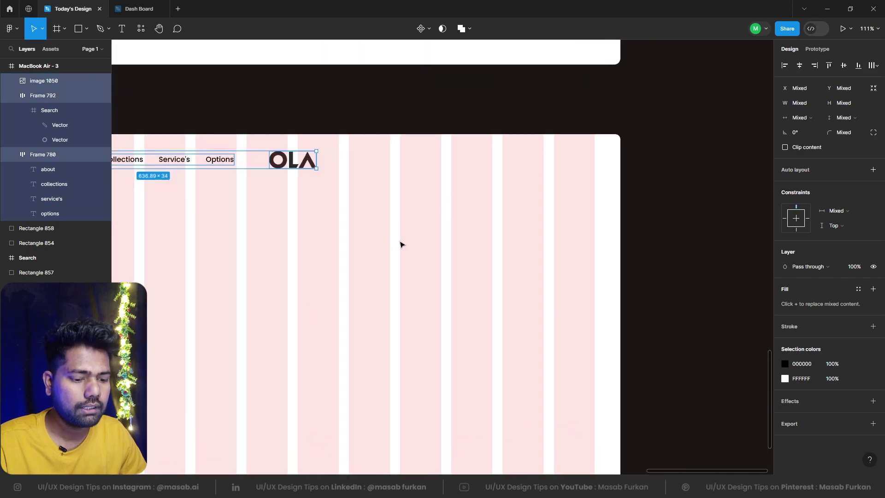
# Step: Create a 'Contact Us' text layer wrapped in an auto layout frame
pyautogui.press('t')
pyautogui.click(373, 210)
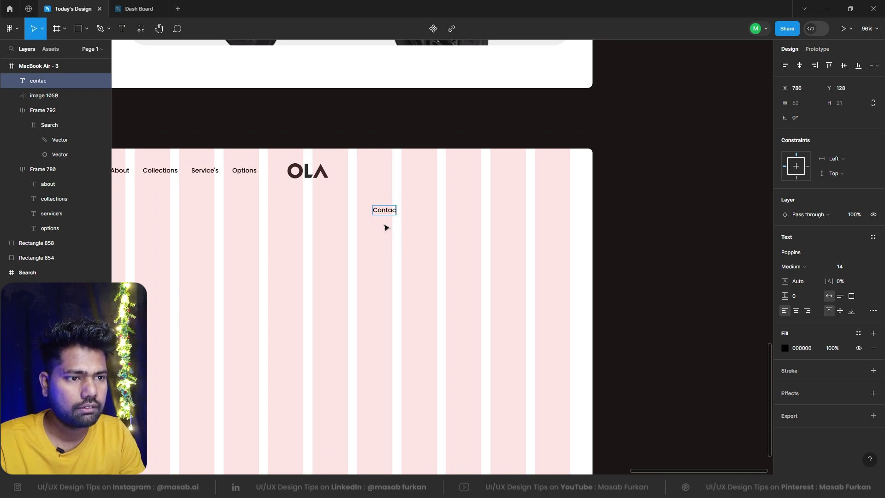
pyautogui.press('Escape')
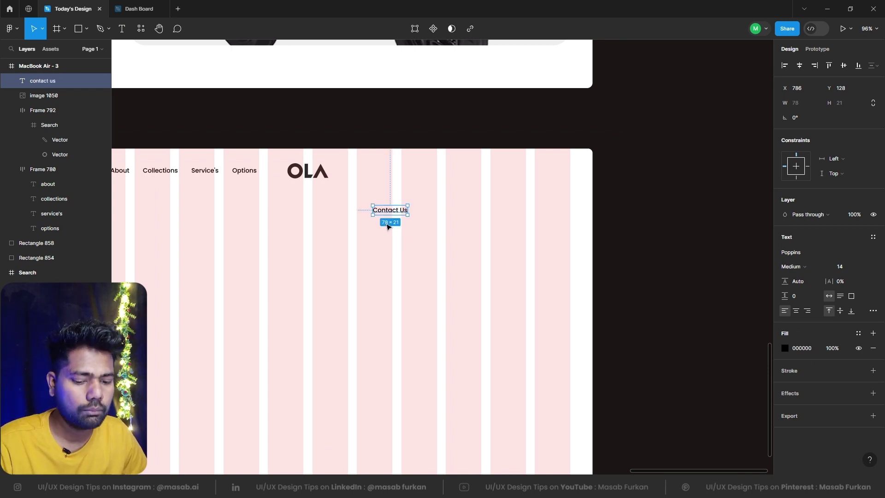
pyautogui.hotkey('shift', 'a')
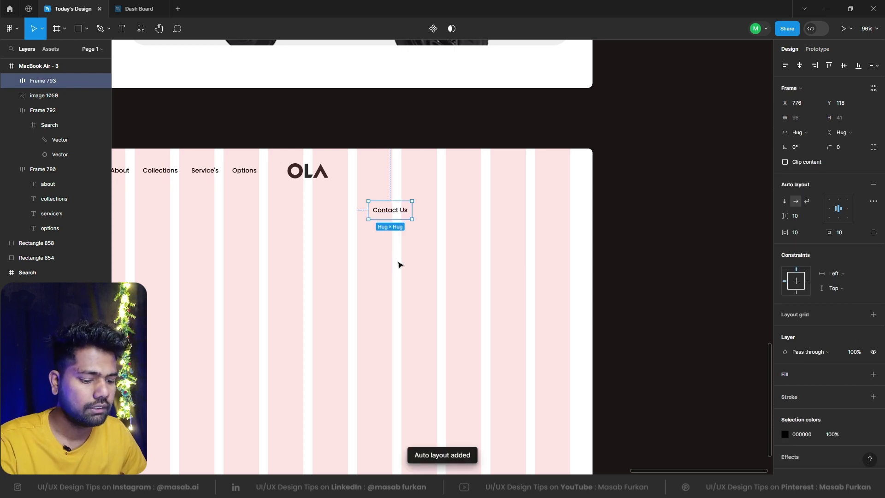
# Step: Fill the Contact Us button black and make its text white
pyautogui.press('i')
pyautogui.scroll(-5, 507, 286)
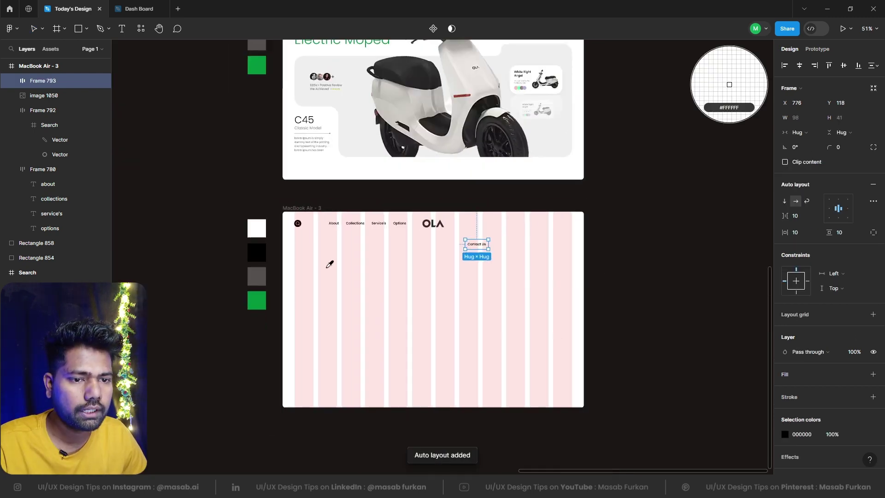
pyautogui.scroll(5, 318, 255)
pyautogui.click(193, 236)
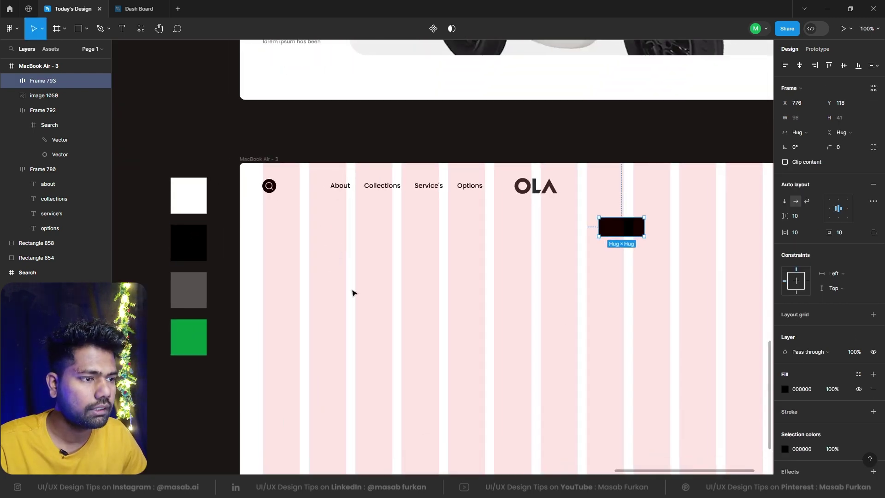
pyautogui.doubleClick(631, 226)
pyautogui.press('i')
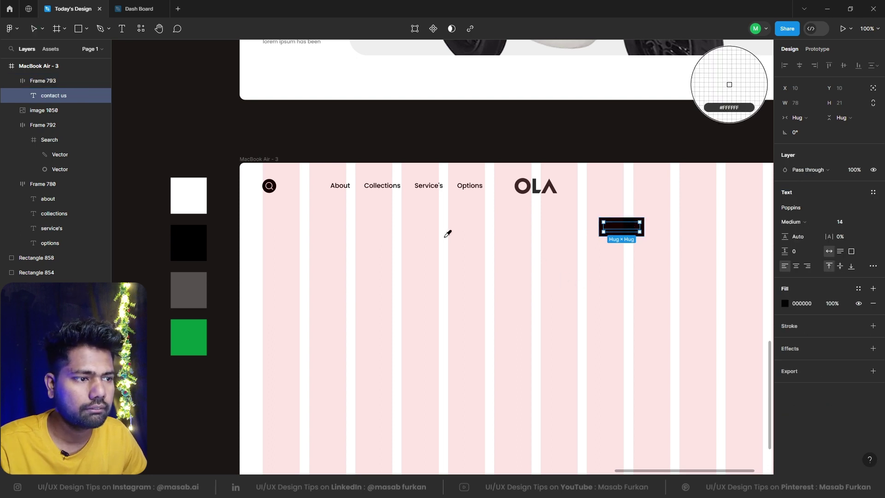
pyautogui.click(198, 189)
pyautogui.click(462, 330)
# Step: Give the button 20 horizontal padding and place it right of the nav, level with the OLA logo
pyautogui.click(632, 226)
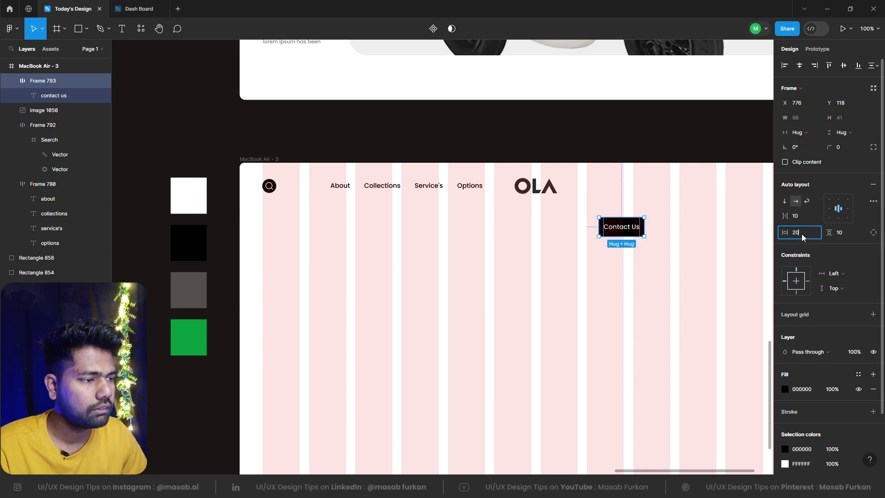
pyautogui.write('20')
pyautogui.press('Return')
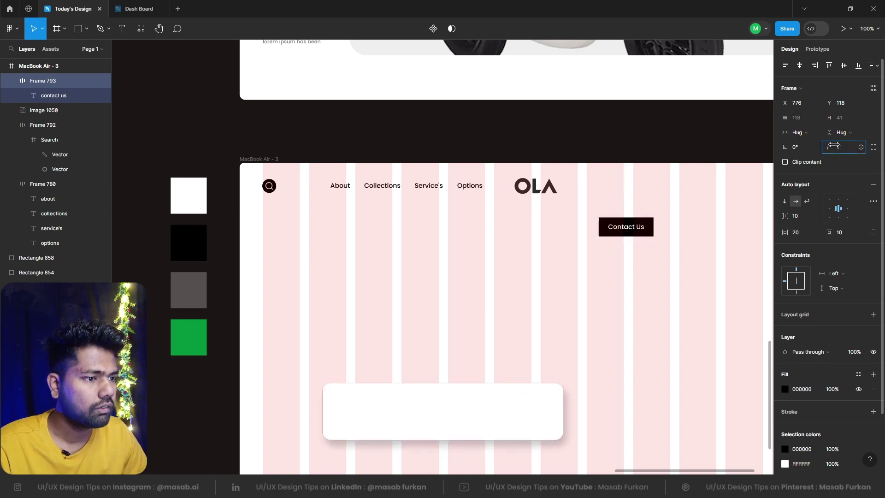
pyautogui.click(594, 274)
pyautogui.scroll(-6, 545, 292)
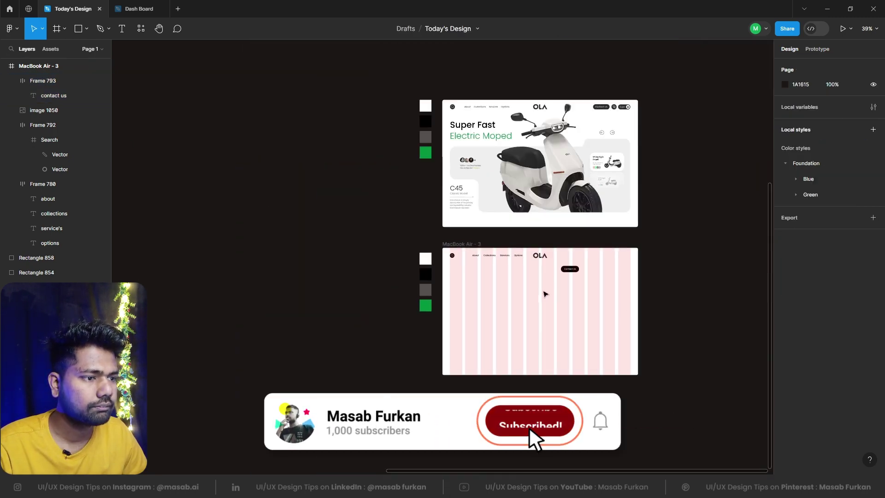
pyautogui.scroll(2, 643, 326)
pyautogui.scroll(7, 610, 376)
pyautogui.moveTo(459, 328); pyautogui.dragTo(529, 281)
pyautogui.click(464, 310)
pyautogui.scroll(-3, 463, 310)
pyautogui.scroll(2, 480, 299)
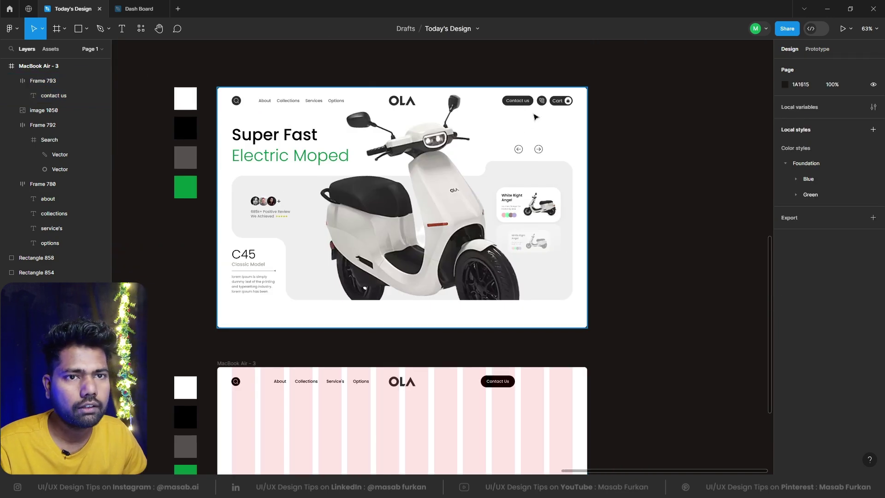
# Step: Search the IconScout plugin for a call icon and drag a 512×512 phone icon onto the header
pyautogui.click(140, 28)
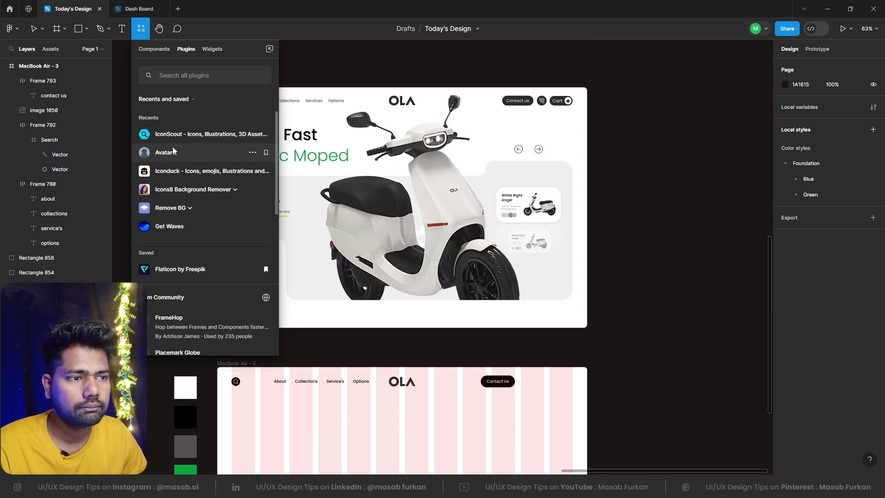
pyautogui.click(194, 134)
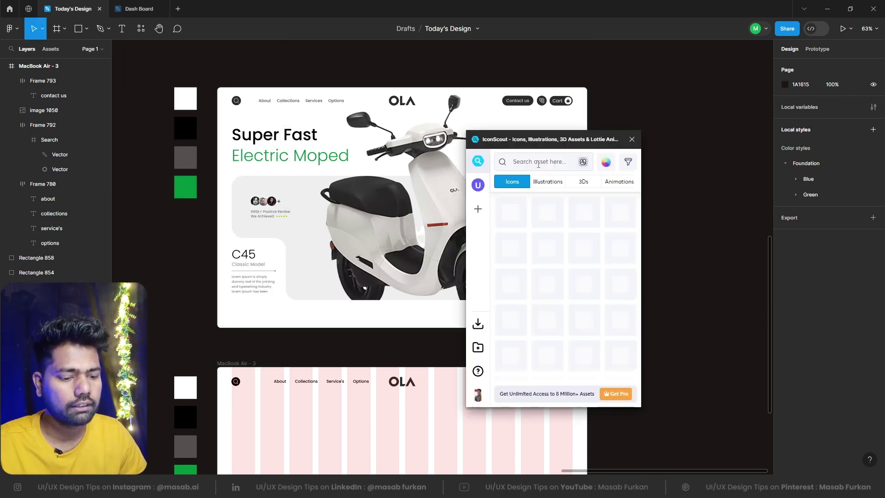
pyautogui.write('co')
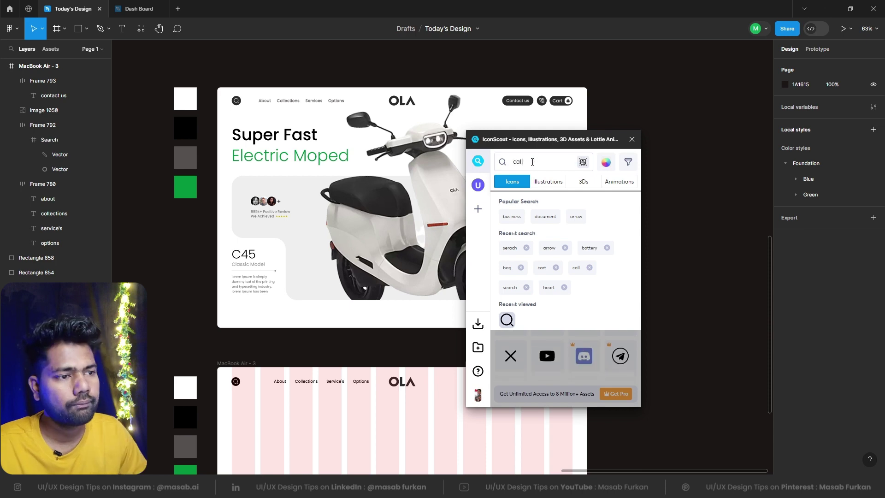
pyautogui.press('Return')
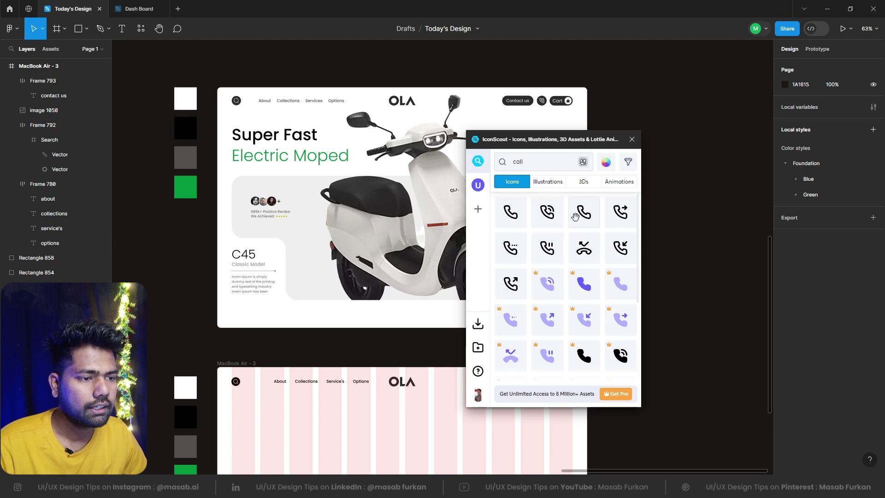
pyautogui.moveTo(444, 391); pyautogui.dragTo(409, 432)
pyautogui.click(631, 139)
pyautogui.scroll(-4, 318, 251)
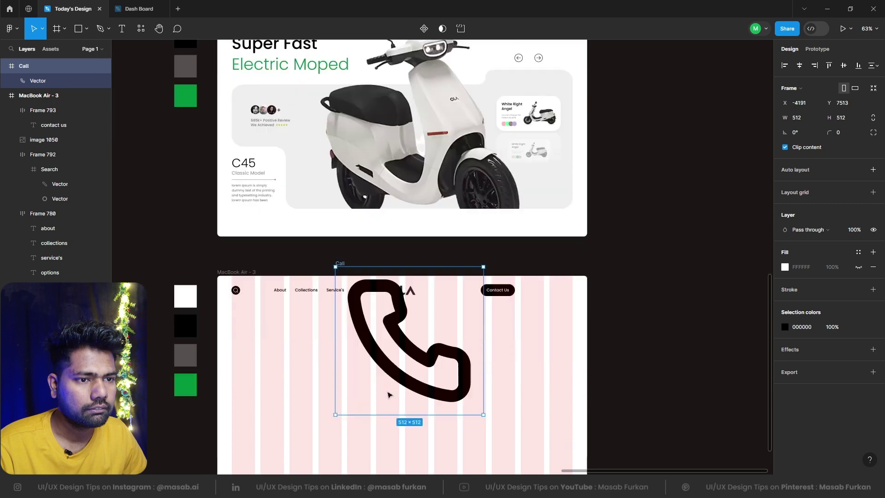
# Step: Move the call icon down into the pink frame and shrink it slightly
pyautogui.moveTo(344, 174); pyautogui.dragTo(377, 284)
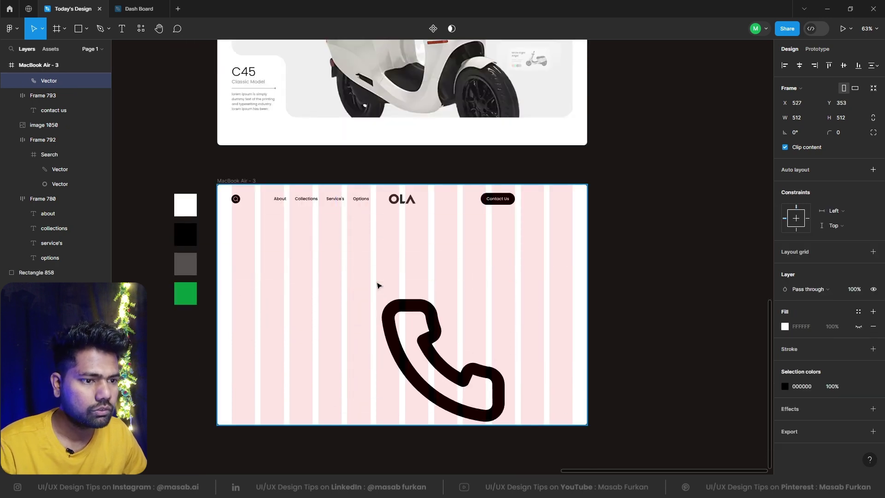
pyautogui.press('k')
pyautogui.moveTo(438, 292); pyautogui.dragTo(511, 278)
pyautogui.doubleClick(511, 276)
pyautogui.doubleClick(511, 276)
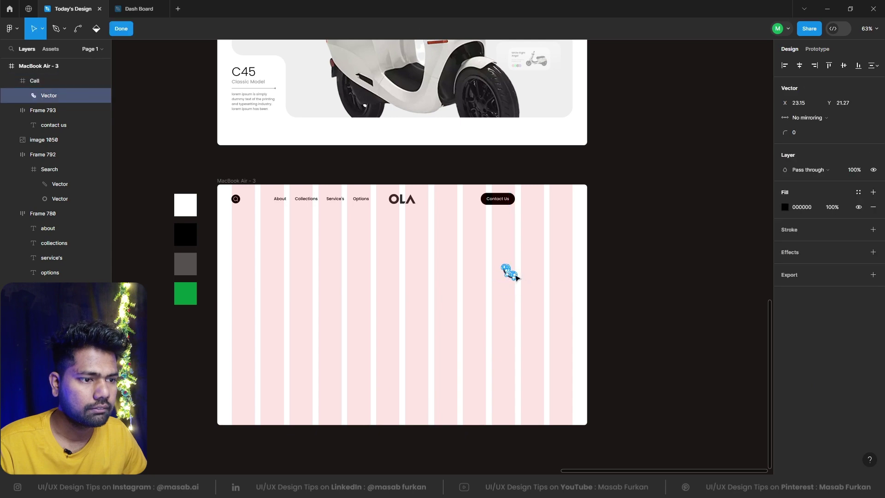
pyautogui.doubleClick(564, 276)
pyautogui.moveTo(541, 302); pyautogui.dragTo(465, 225)
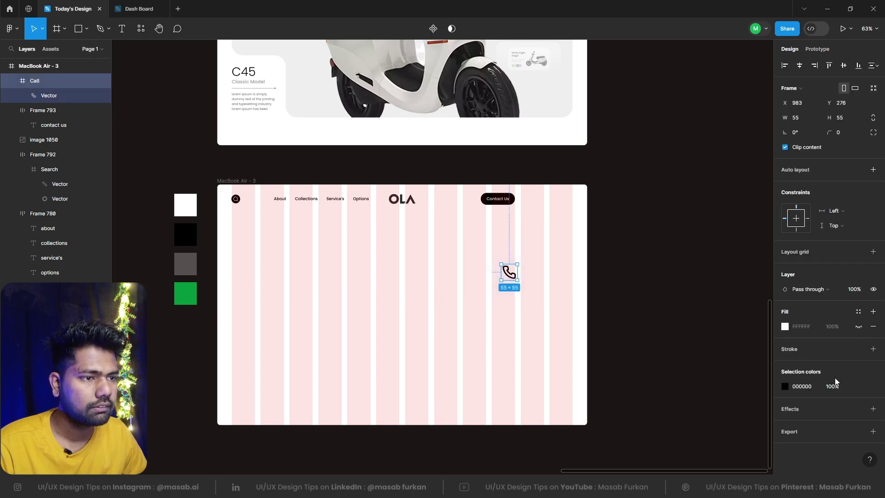
# Step: Scale the call icon to 32×32 and wrap it in an auto-layout frame
pyautogui.scroll(5, 539, 311)
pyautogui.scroll(-4, 576, 314)
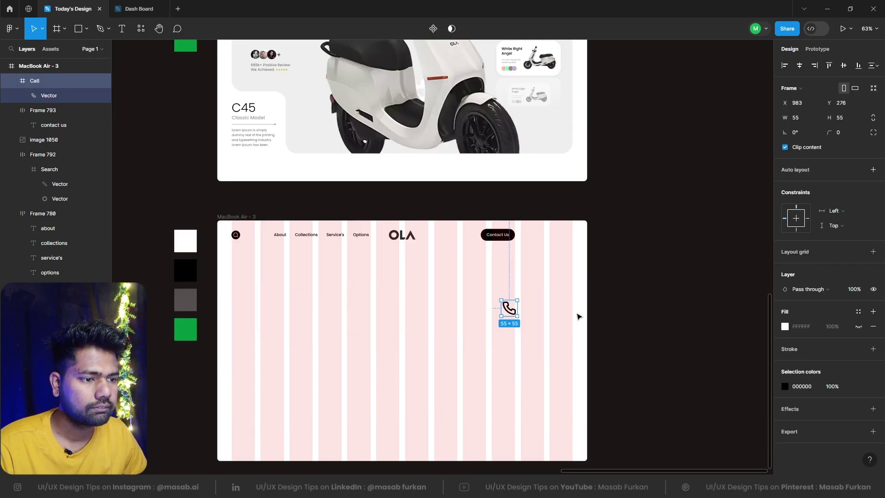
pyautogui.scroll(3, 556, 312)
pyautogui.scroll(3, 555, 312)
pyautogui.press('k')
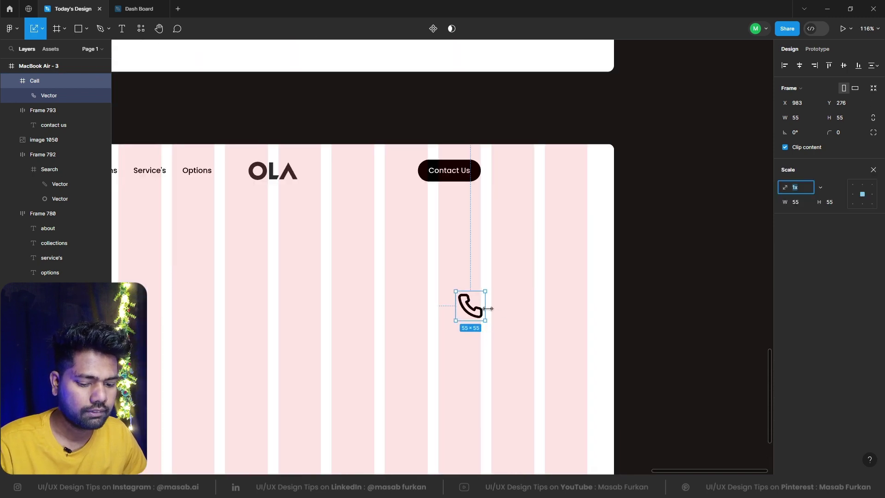
pyautogui.moveTo(485, 305); pyautogui.dragTo(473, 309)
pyautogui.hotkey('ctrl', 'g')
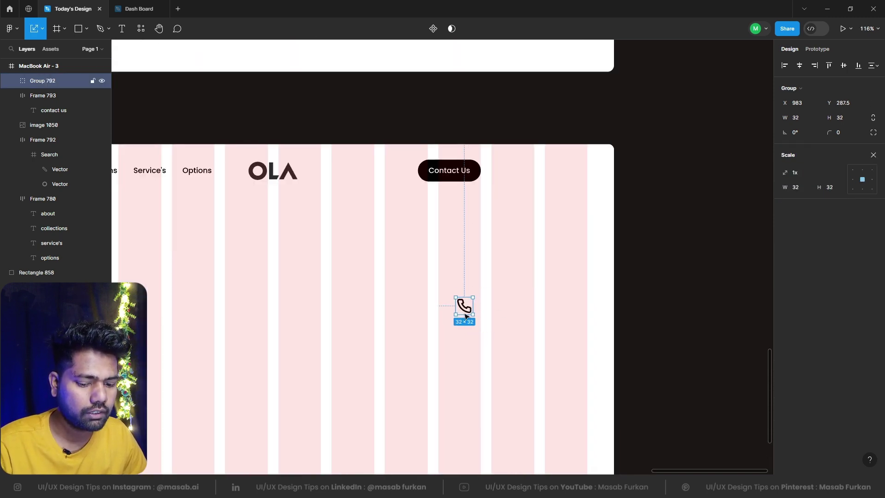
pyautogui.hotkey('shift', 'a')
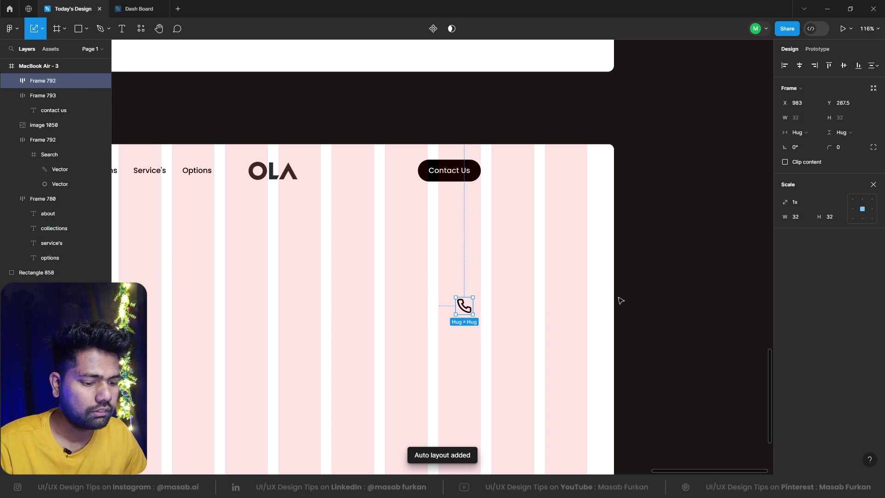
pyautogui.press('v')
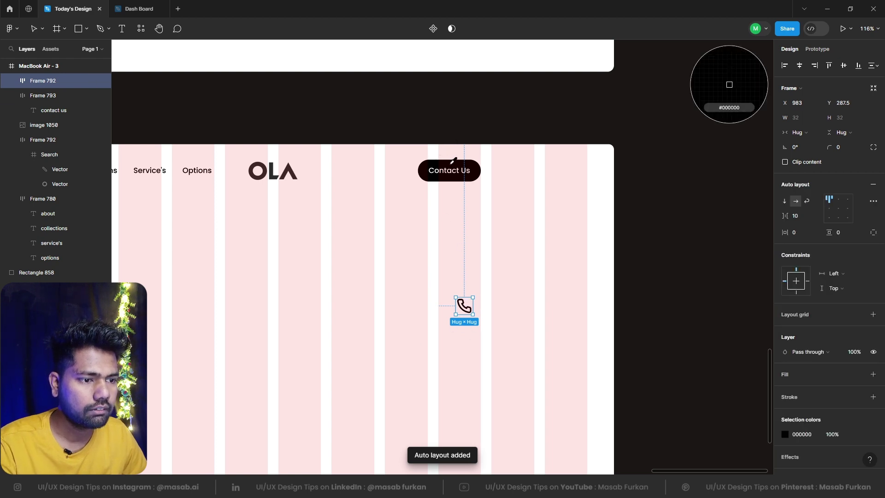
# Step: Make the phone handset icon white inside its black frame
pyautogui.click(464, 336)
pyautogui.click(465, 308)
pyautogui.doubleClick(465, 308)
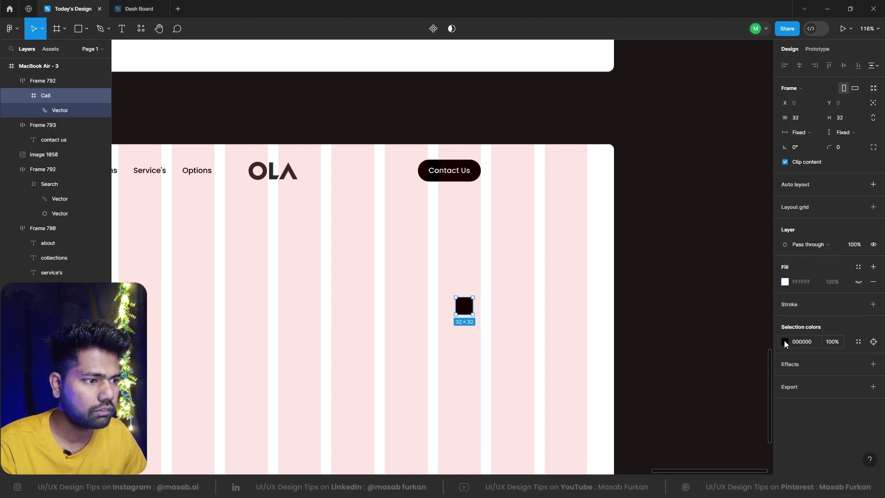
pyautogui.click(784, 341)
pyautogui.click(728, 293)
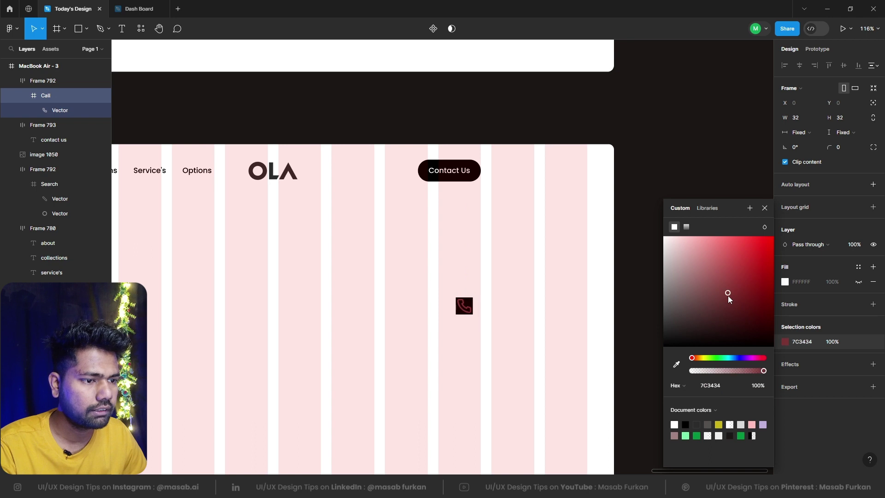
pyautogui.moveTo(726, 295); pyautogui.dragTo(589, 180)
pyautogui.click(503, 369)
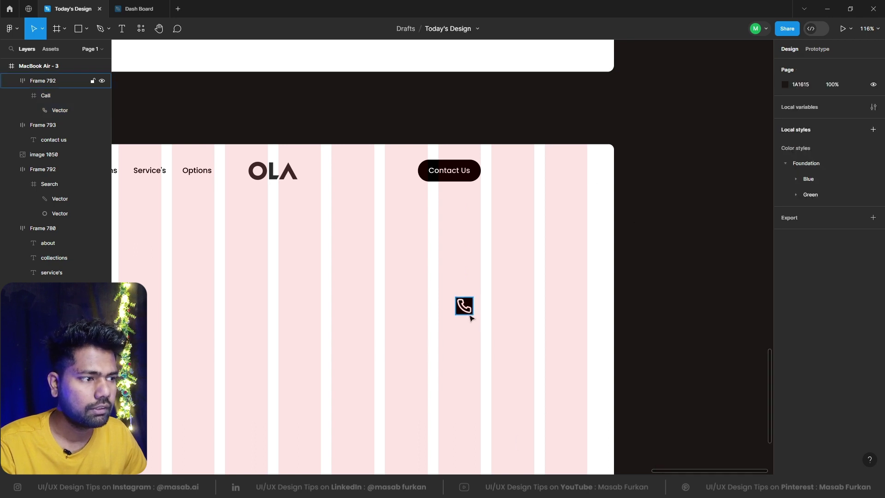
# Step: Give the call frame 20 padding all round, make it a circle, and place it beside Contact Us
pyautogui.click(470, 317)
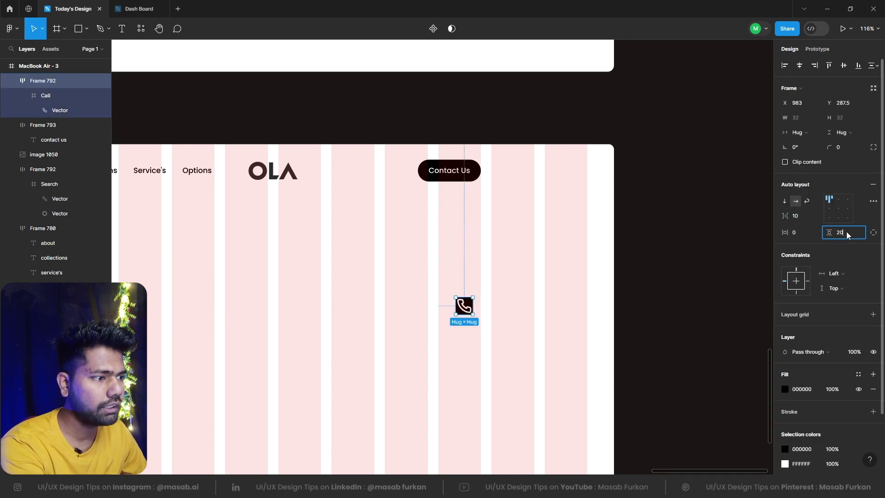
pyautogui.click(846, 231)
pyautogui.write('20')
pyautogui.press('Return')
pyautogui.click(797, 231)
pyautogui.write('20')
pyautogui.press('Return')
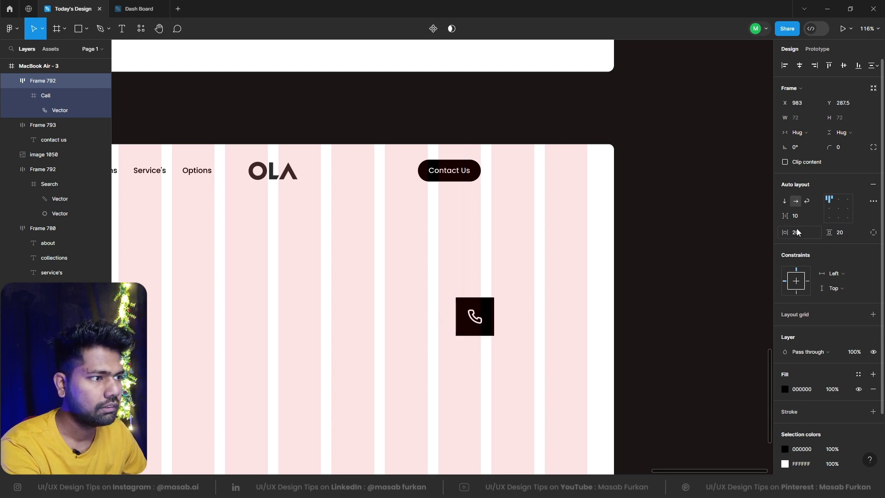
pyautogui.moveTo(830, 146); pyautogui.dragTo(858, 146)
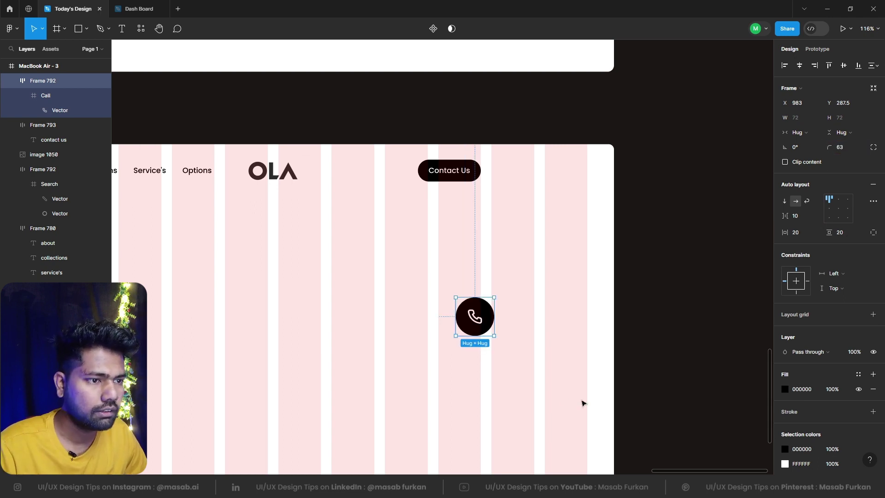
pyautogui.moveTo(463, 324); pyautogui.dragTo(492, 178)
pyautogui.scroll(5, 492, 178)
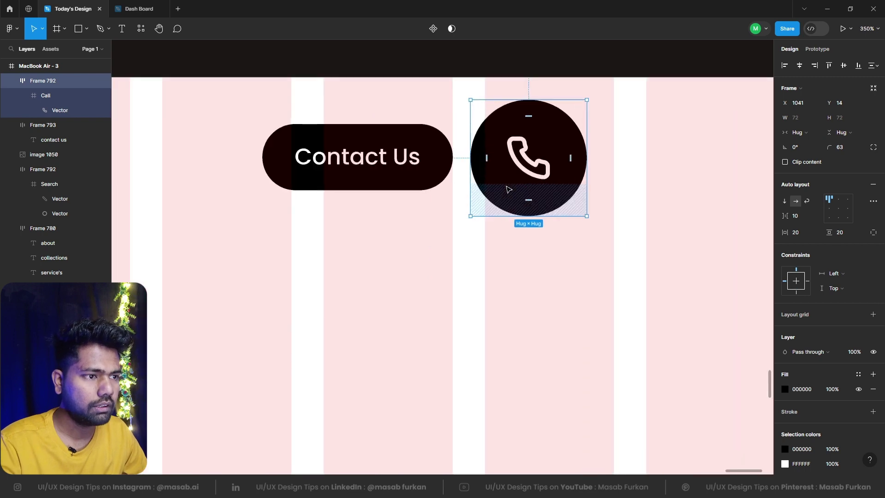
# Step: Scale the call circle down to 41×41 to match the Contact Us button height
pyautogui.press('k')
pyautogui.moveTo(584, 156); pyautogui.dragTo(517, 170)
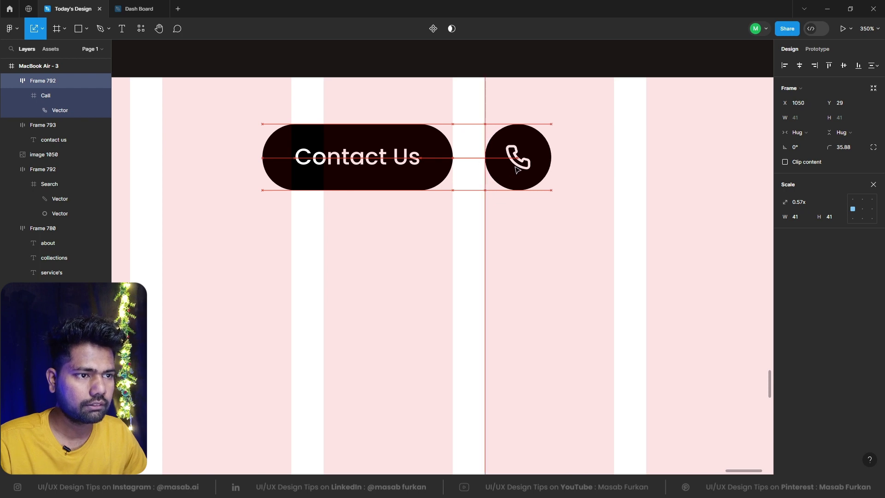
pyautogui.click(333, 318)
pyautogui.scroll(-5, 332, 318)
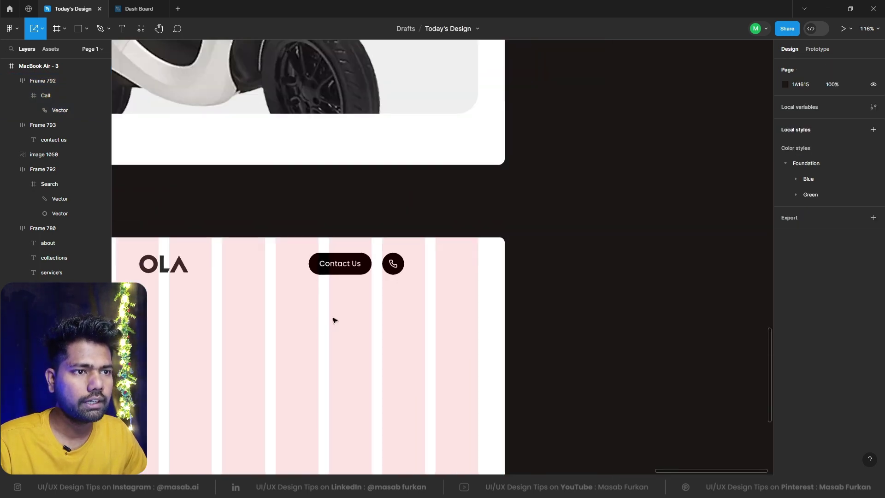
pyautogui.scroll(5, 334, 319)
pyautogui.scroll(3, 334, 319)
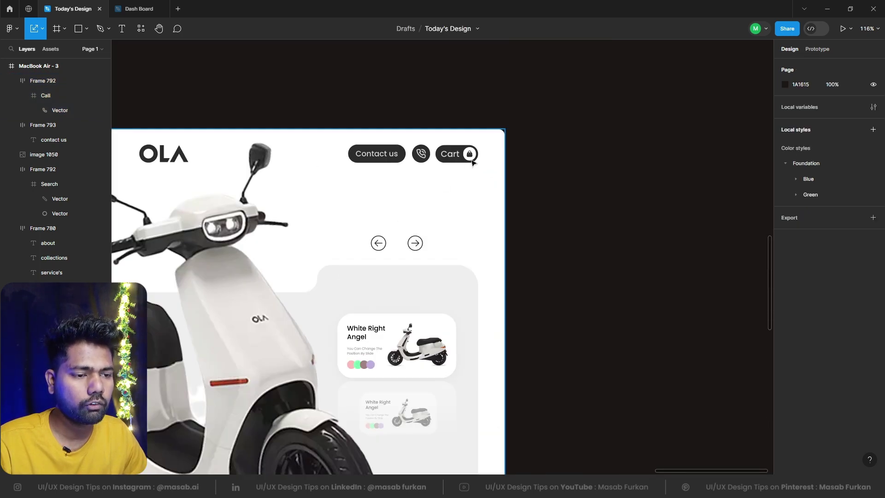
pyautogui.scroll(-8, 428, 368)
pyautogui.keyDown('ctrl'); pyautogui.scroll(3, 420, 365); pyautogui.keyUp('ctrl')
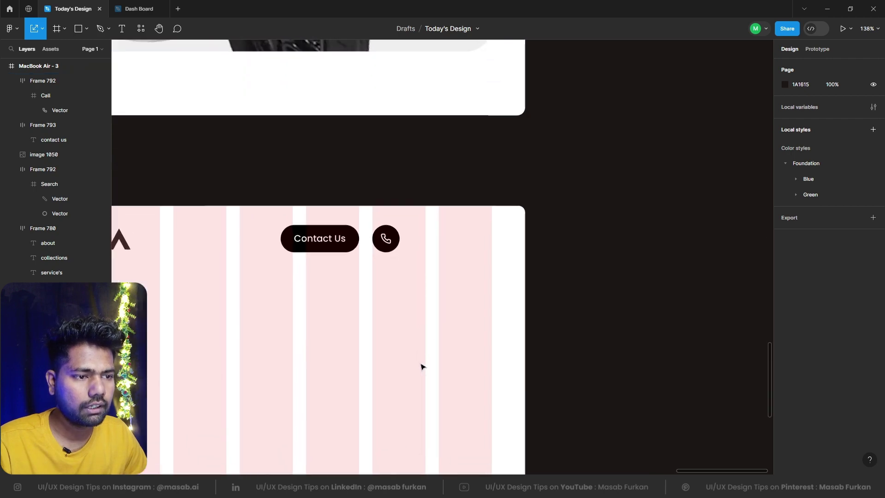
# Step: Duplicate the Contact Us button to the right, then delete the copy
pyautogui.keyDown('alt'); pyautogui.moveTo(333, 241); pyautogui.dragTo(463, 243); pyautogui.keyUp('alt')
pyautogui.doubleClick(463, 243)
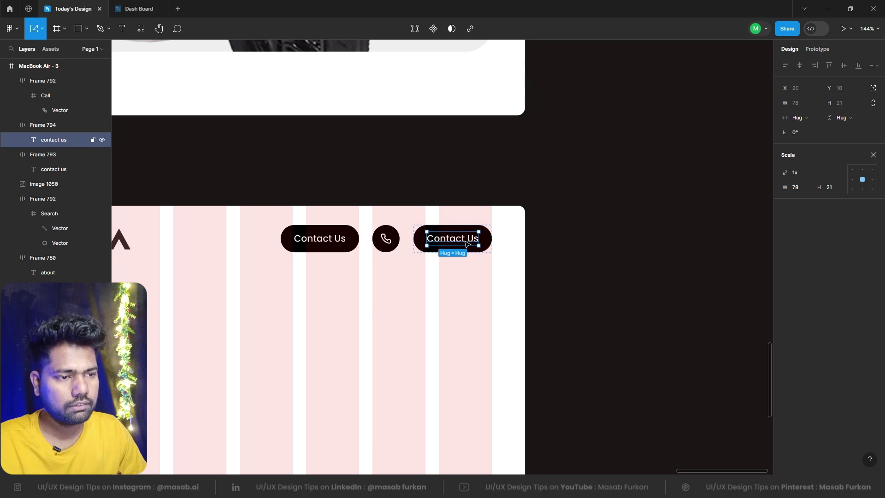
pyautogui.click(458, 310)
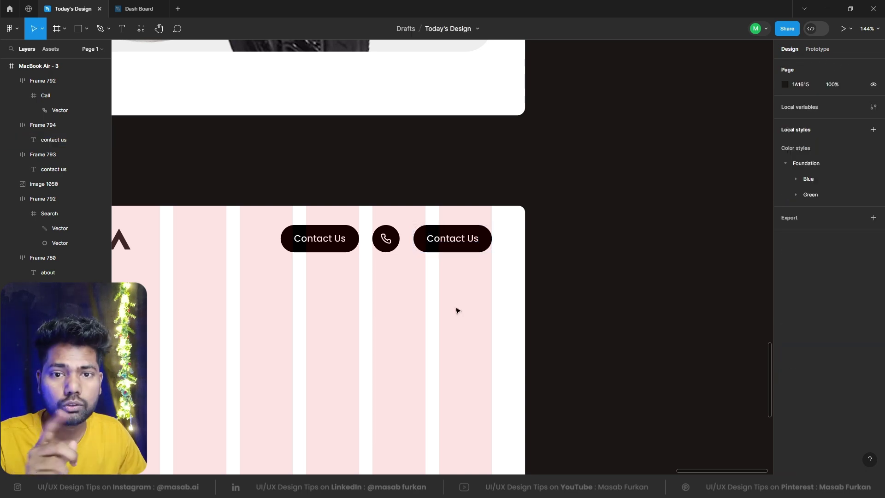
pyautogui.click(453, 241)
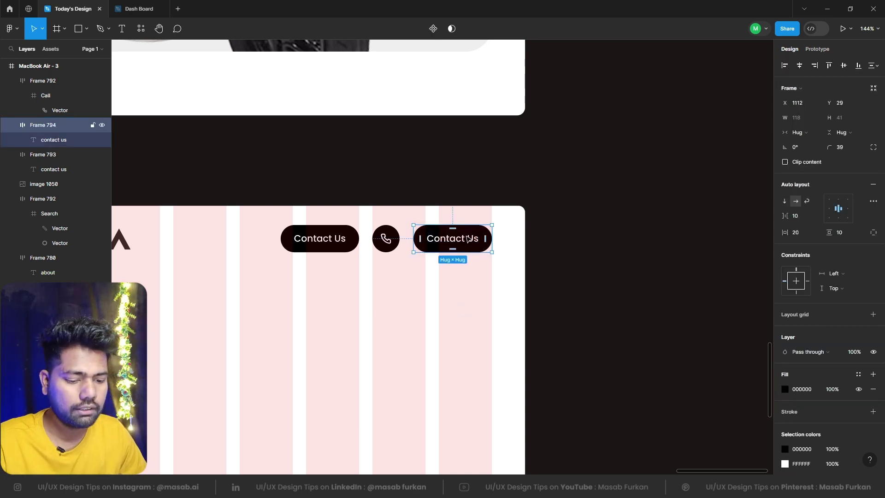
pyautogui.press('Delete')
# Step: Add a 'Cart' text layer below the header
pyautogui.press('t')
pyautogui.click(333, 320)
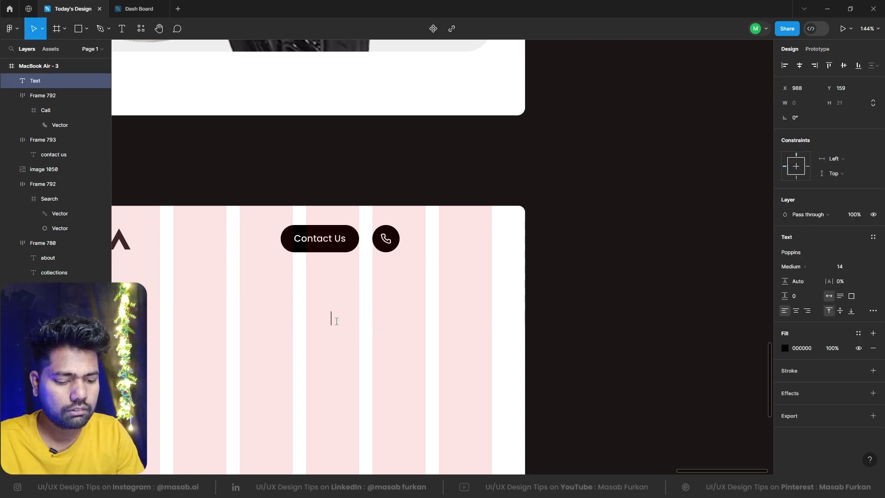
pyautogui.write('ca')
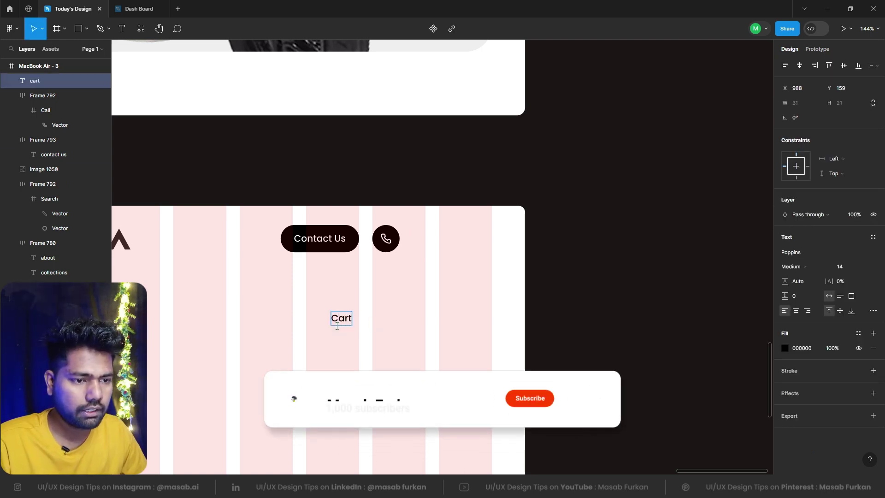
pyautogui.press('Escape')
# Step: Draw a rectangle right of the call circle, round it into a pill, and give it the dark button fill
pyautogui.press('r')
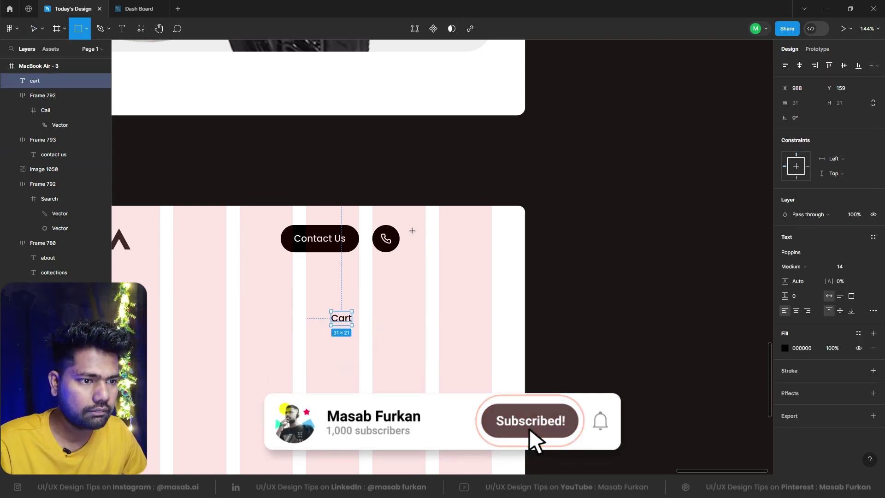
pyautogui.moveTo(413, 230)
pyautogui.mouseDown()
pyautogui.moveTo(430, 254)
pyautogui.moveTo(465, 252)
pyautogui.moveTo(427, 226)
pyautogui.moveTo(425, 235)
pyautogui.moveTo(423, 221)
pyautogui.moveTo(490, 242)
pyautogui.mouseUp()
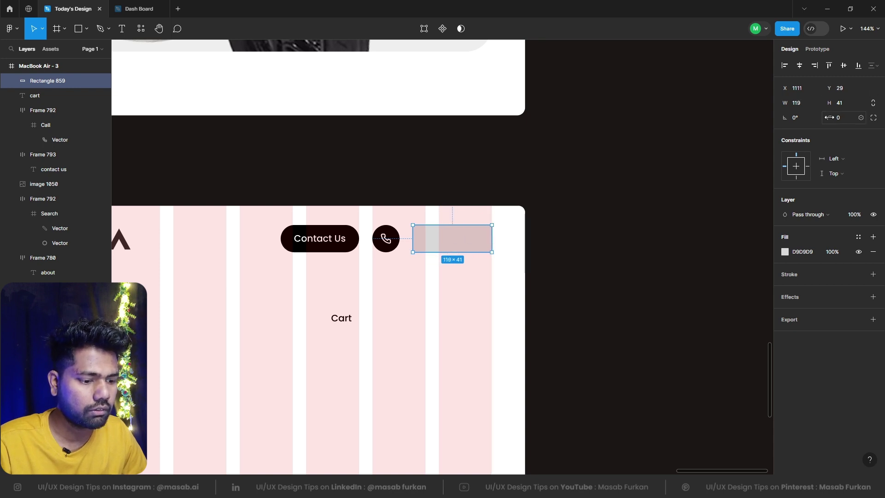
pyautogui.moveTo(829, 117); pyautogui.dragTo(364, 117)
pyautogui.press('i')
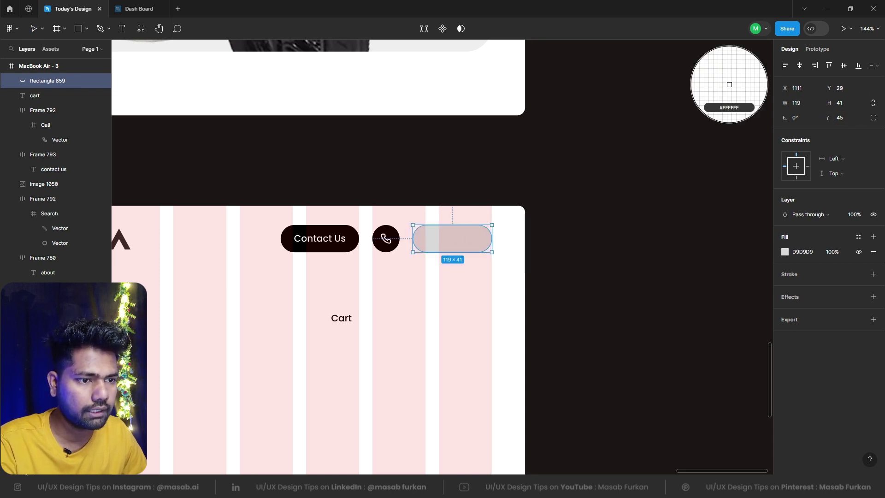
pyautogui.click(379, 249)
# Step: Make the Cart text white and move it into the pill, above the shape
pyautogui.click(378, 272)
pyautogui.moveTo(344, 319); pyautogui.dragTo(439, 297)
pyautogui.press('i')
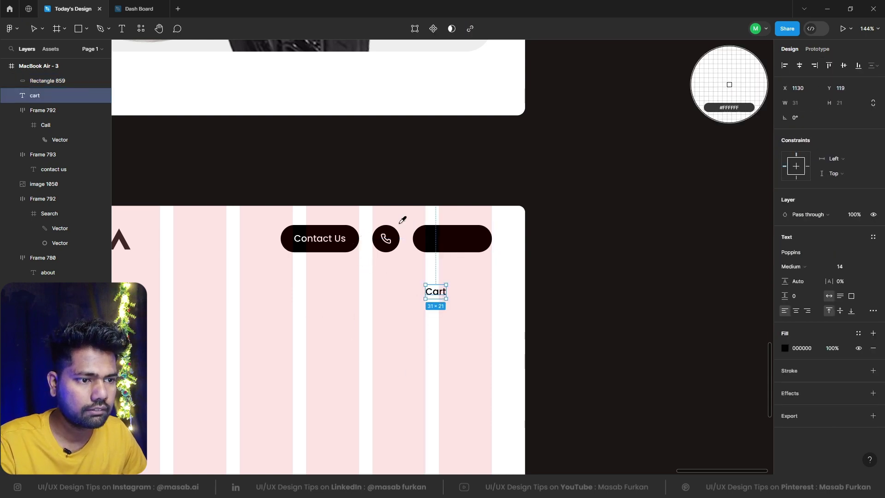
pyautogui.click(495, 226)
pyautogui.press('Escape')
pyautogui.moveTo(445, 295); pyautogui.dragTo(445, 244)
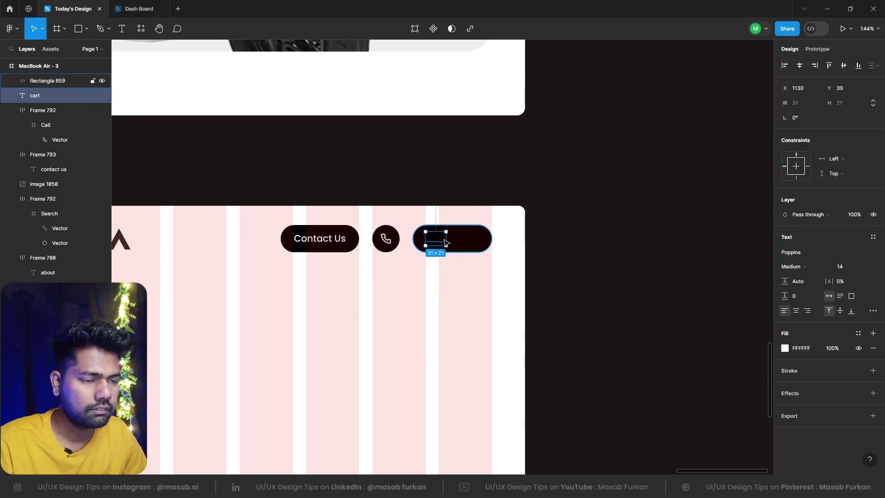
pyautogui.hotkey('ctrl', ']')
pyautogui.press('Escape')
# Step: Scale up the Cart text inside the dark pill
pyautogui.scroll(5, 432, 264)
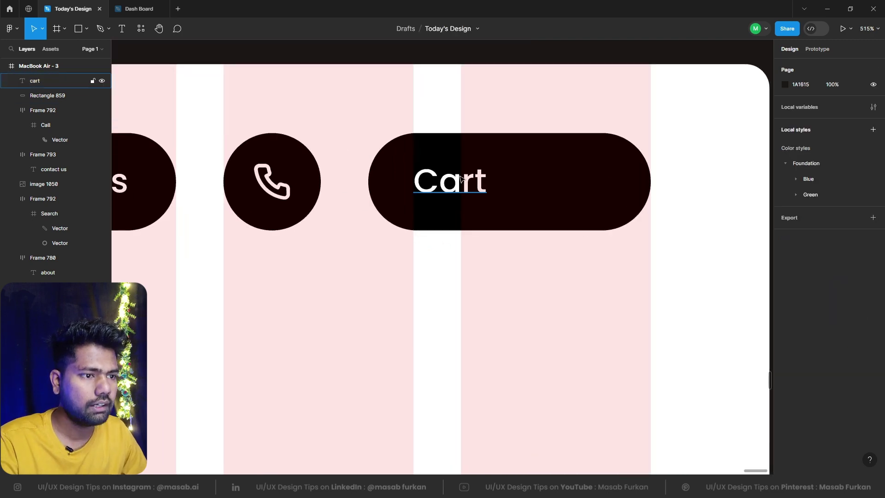
pyautogui.click(482, 184)
pyautogui.press('k')
pyautogui.moveTo(488, 186); pyautogui.dragTo(471, 182)
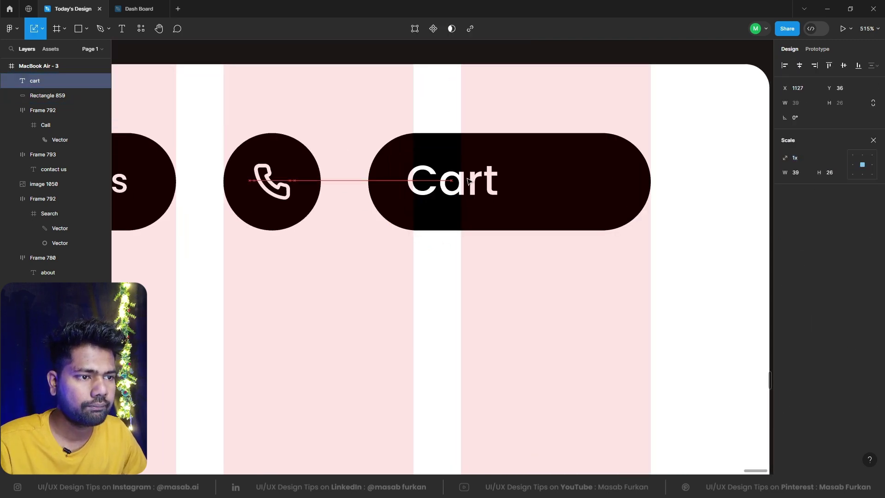
pyautogui.click(414, 267)
pyautogui.scroll(-1, 351, 335)
pyautogui.scroll(-3, 353, 335)
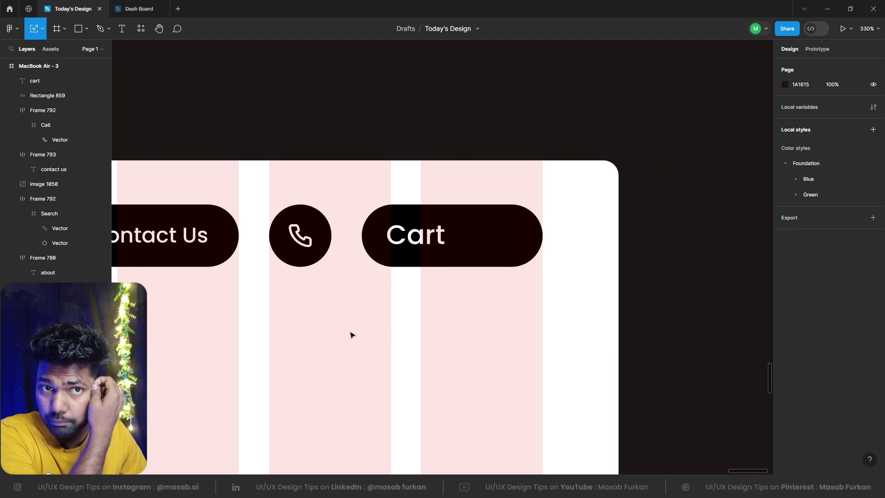
# Step: Insert a bag icon from the IconScout plugin onto the canvas
pyautogui.click(141, 29)
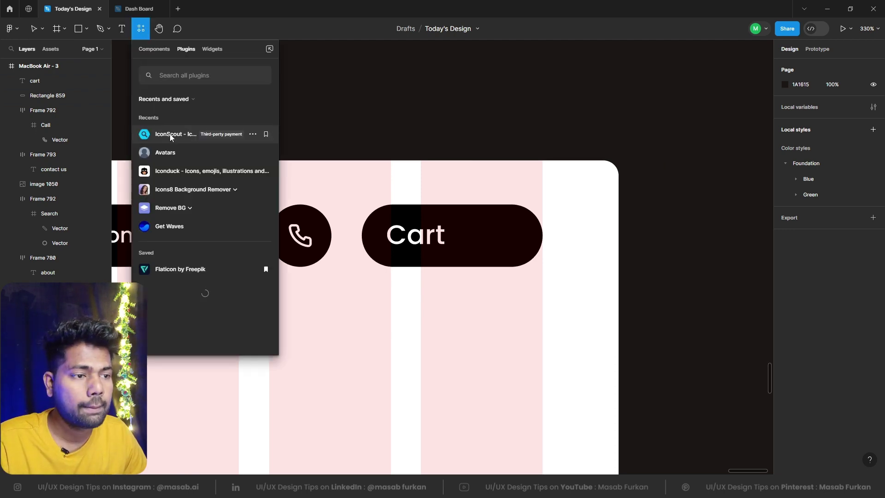
pyautogui.click(171, 135)
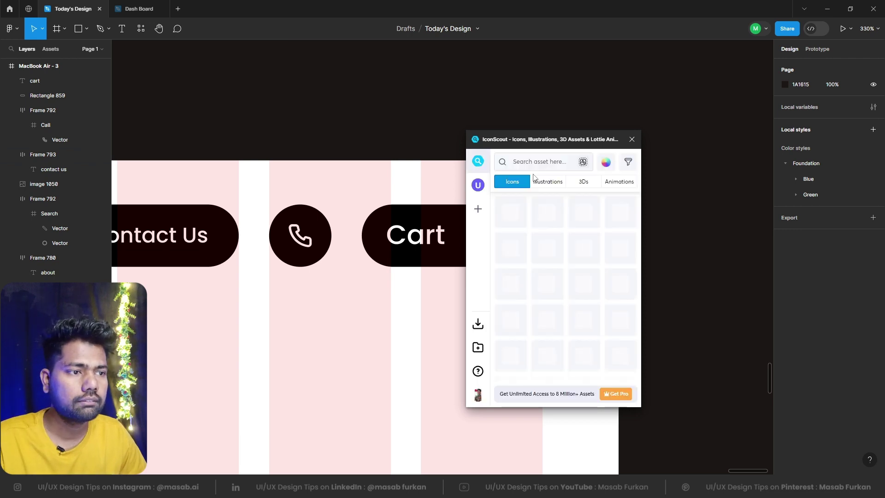
pyautogui.click(548, 165)
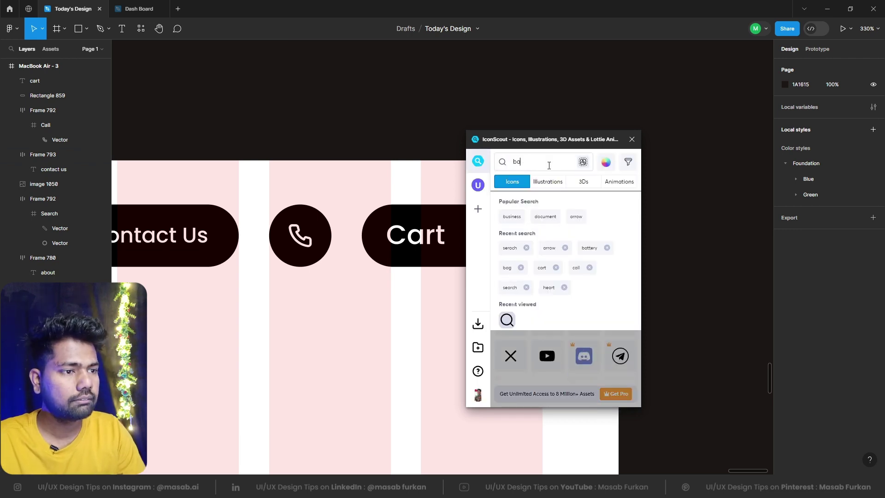
pyautogui.press('Return')
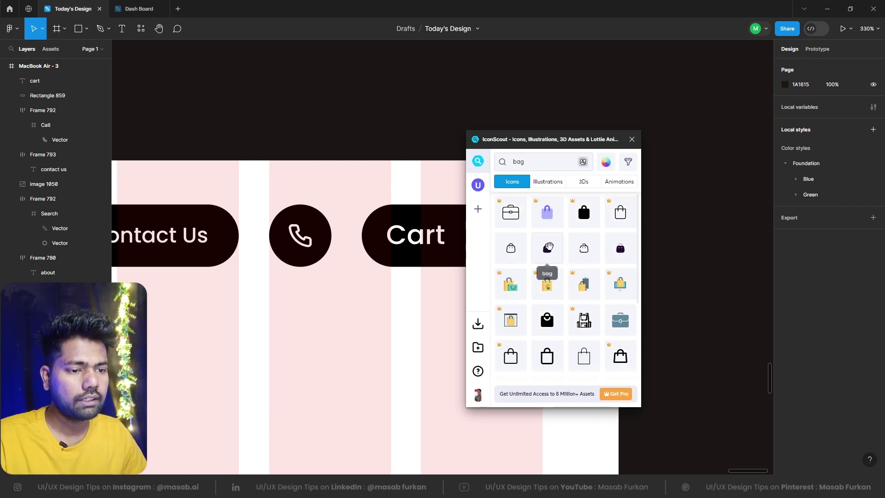
pyautogui.moveTo(548, 247); pyautogui.dragTo(380, 346)
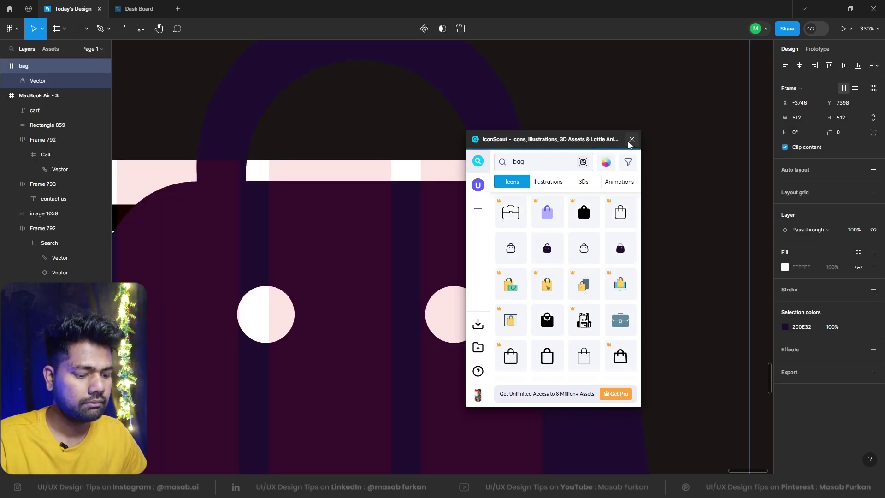
pyautogui.click(632, 139)
pyautogui.scroll(-3, 570, 226)
# Step: Scale the bag vector down to about 23.4×26 and fill it white
pyautogui.press('k')
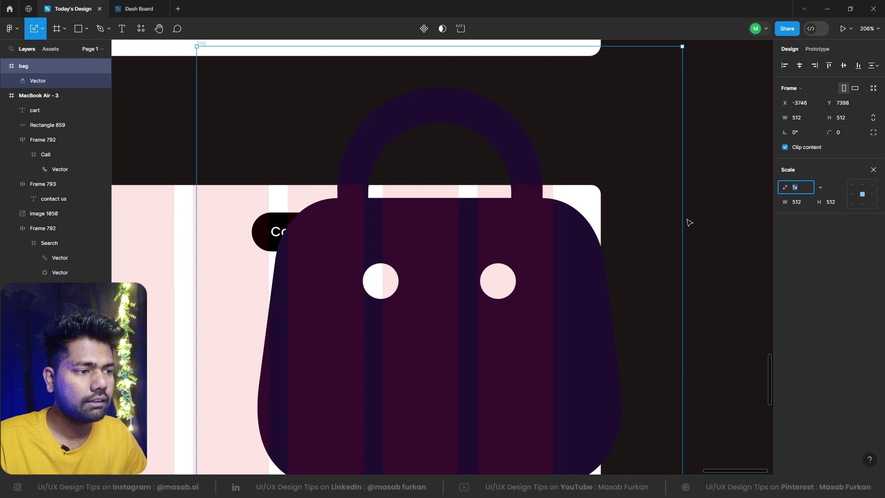
pyautogui.click(678, 224)
pyautogui.click(556, 332)
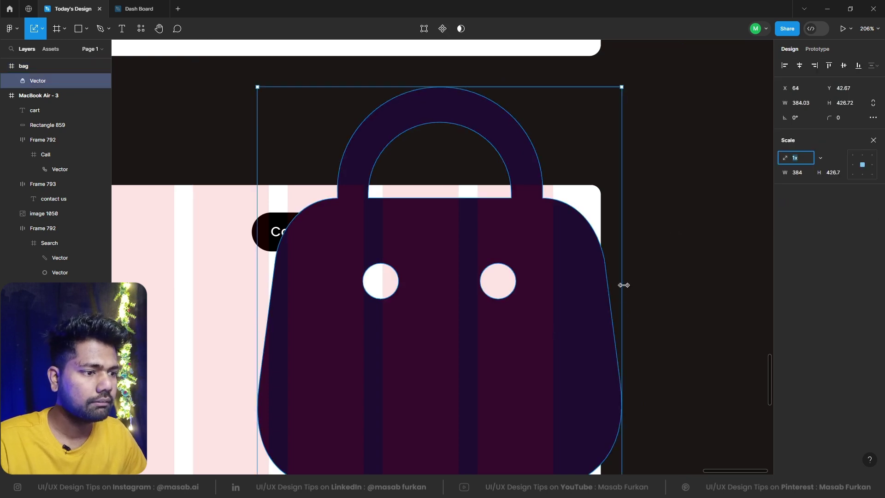
pyautogui.moveTo(623, 284); pyautogui.dragTo(294, 289)
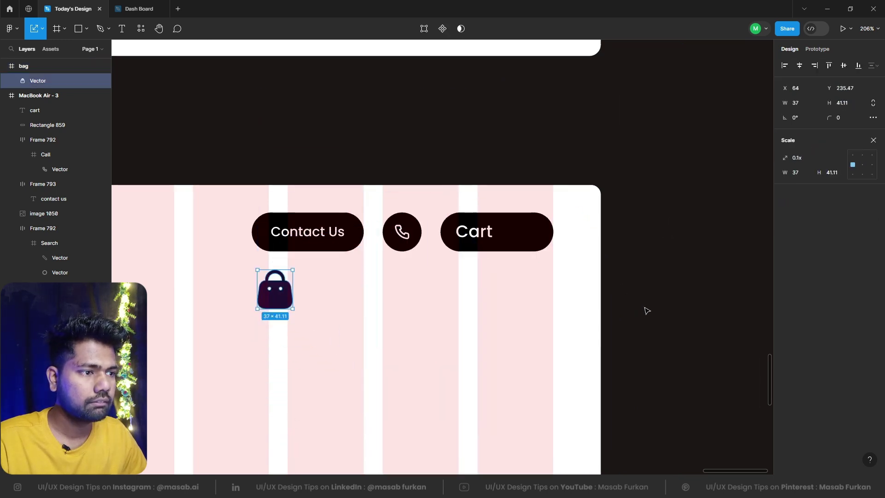
pyautogui.moveTo(566, 125); pyautogui.dragTo(473, 322)
pyautogui.click(285, 298)
pyautogui.scroll(5, 569, 296)
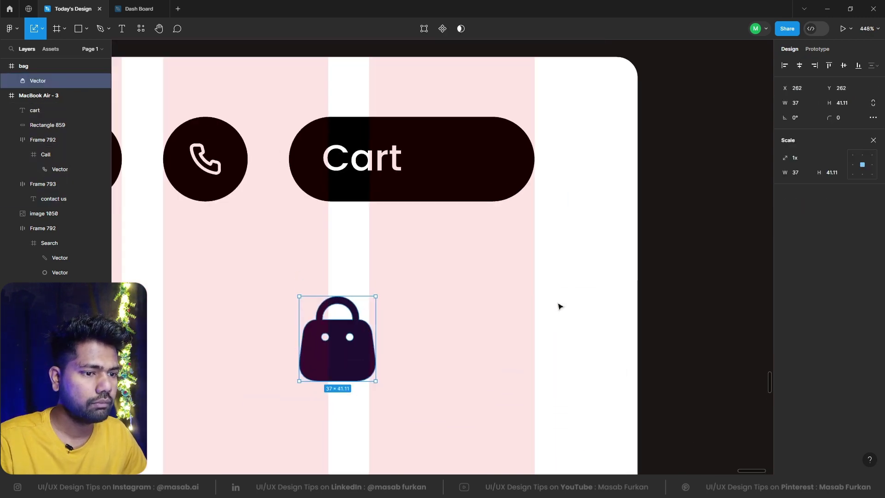
pyautogui.press('i')
pyautogui.click(558, 303)
# Step: Move the bag icon toward the Cart button, group it, and add auto layout
pyautogui.moveTo(331, 363); pyautogui.dragTo(454, 331)
pyautogui.press('k')
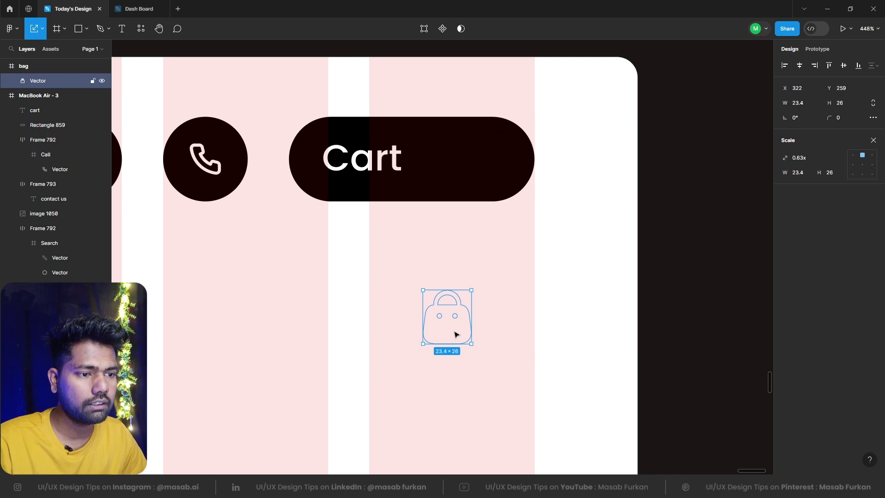
pyautogui.hotkey('ctrl', 'g')
pyautogui.click(456, 372)
pyautogui.click(450, 320)
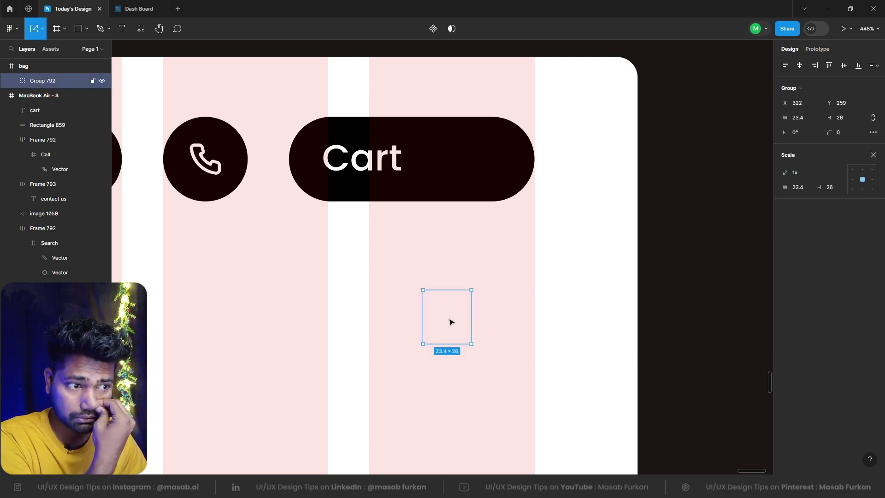
pyautogui.hotkey('shift', 'a')
# Step: Set 20 vertical and horizontal padding on the bag frame and move it onto the Cart button
pyautogui.doubleClick(431, 326)
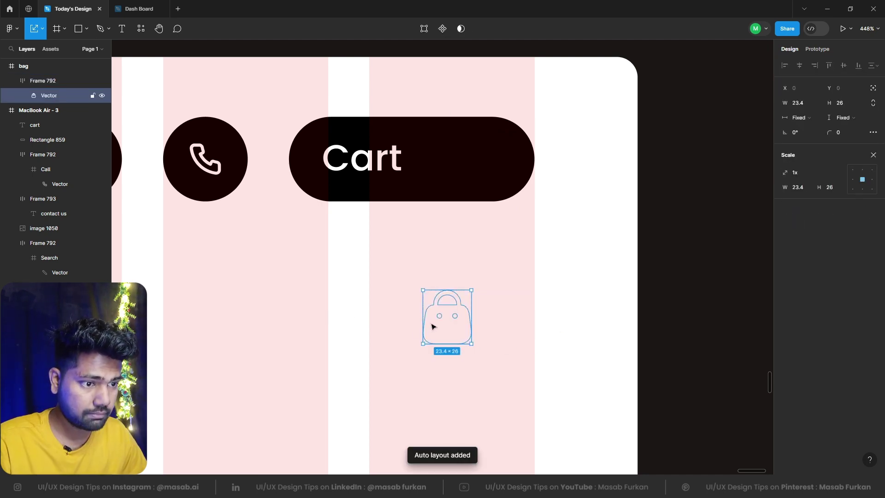
pyautogui.doubleClick(432, 325)
pyautogui.doubleClick(414, 348)
pyautogui.moveTo(403, 296); pyautogui.dragTo(480, 365)
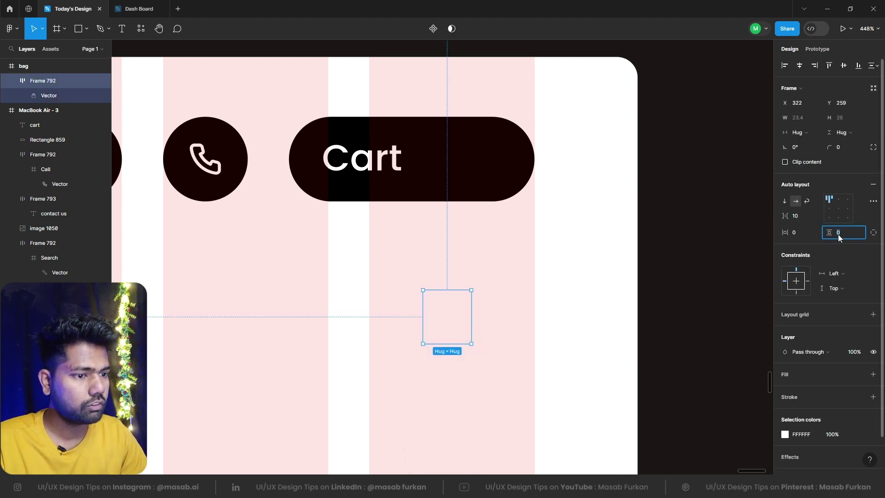
pyautogui.press('Return')
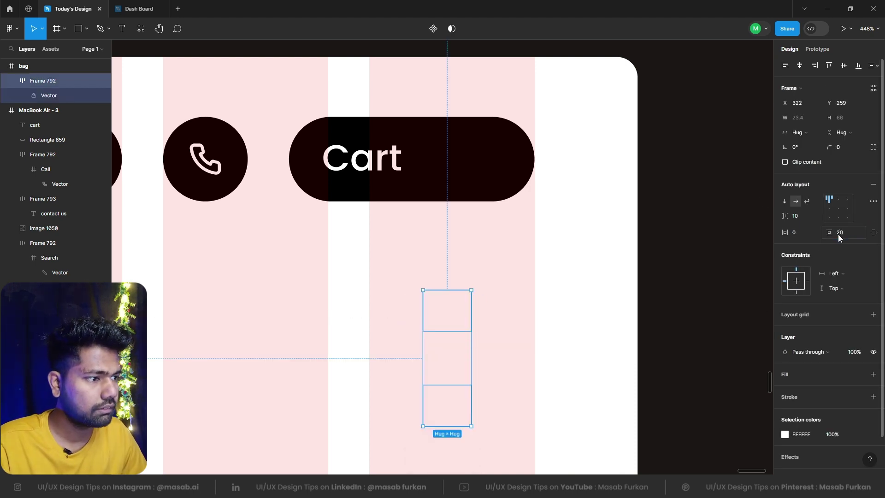
pyautogui.click(795, 233)
pyautogui.write('20')
pyautogui.press('Return')
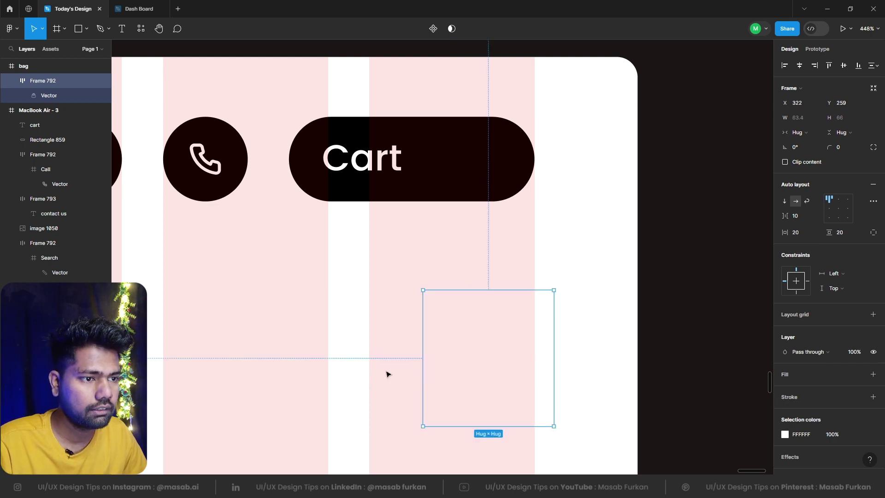
pyautogui.moveTo(470, 350); pyautogui.dragTo(428, 213)
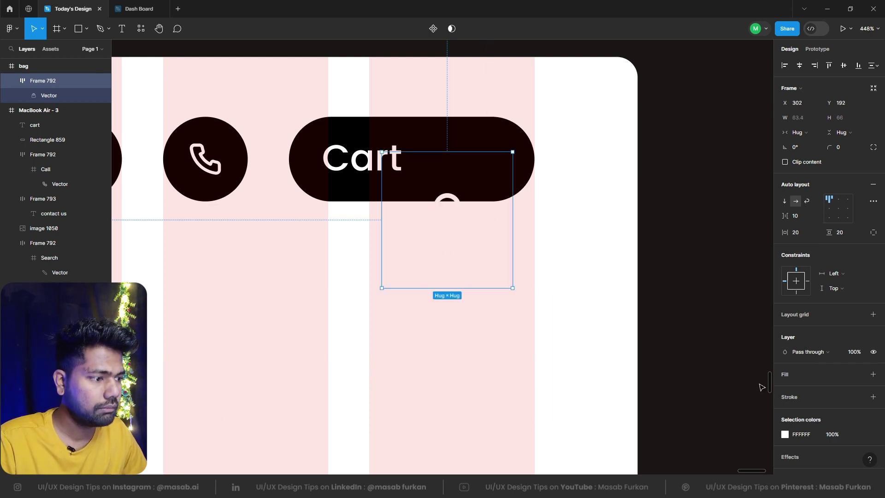
# Step: Add a white fill to the bag frame
pyautogui.click(872, 375)
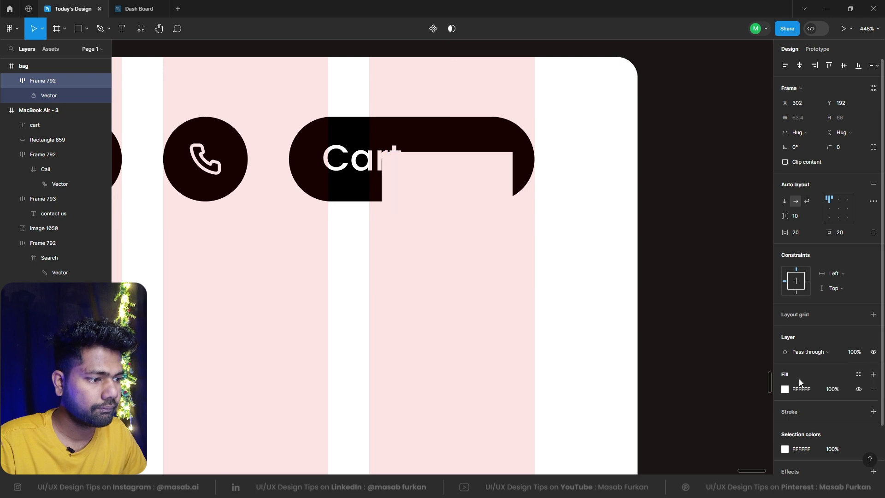
pyautogui.click(790, 390)
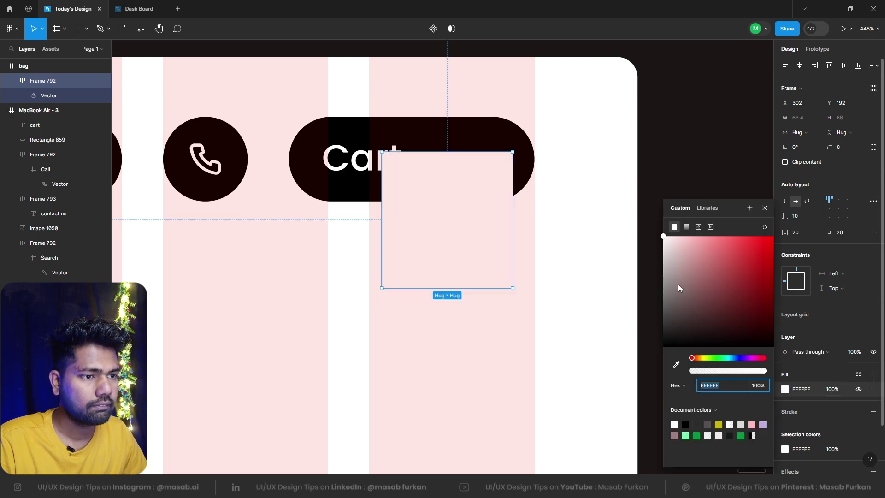
pyautogui.click(525, 380)
pyautogui.click(450, 220)
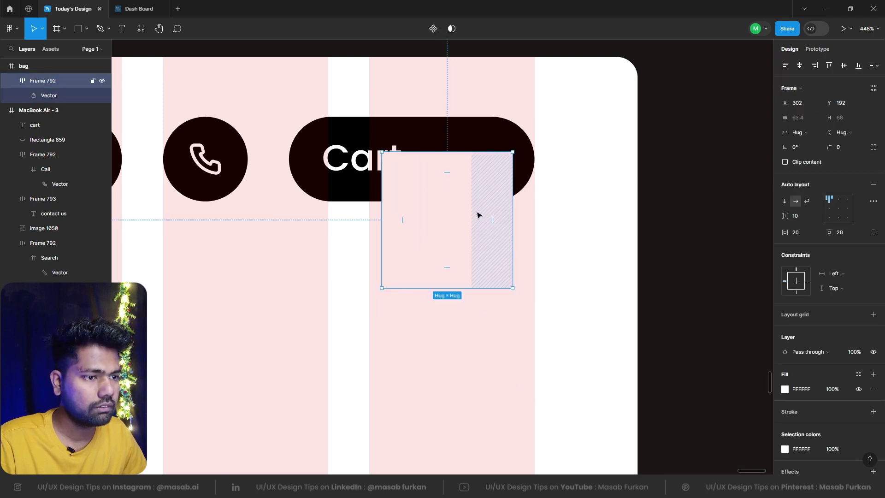
pyautogui.click(398, 409)
# Step: Give the bag icon the dark Cart button colour
pyautogui.doubleClick(445, 214)
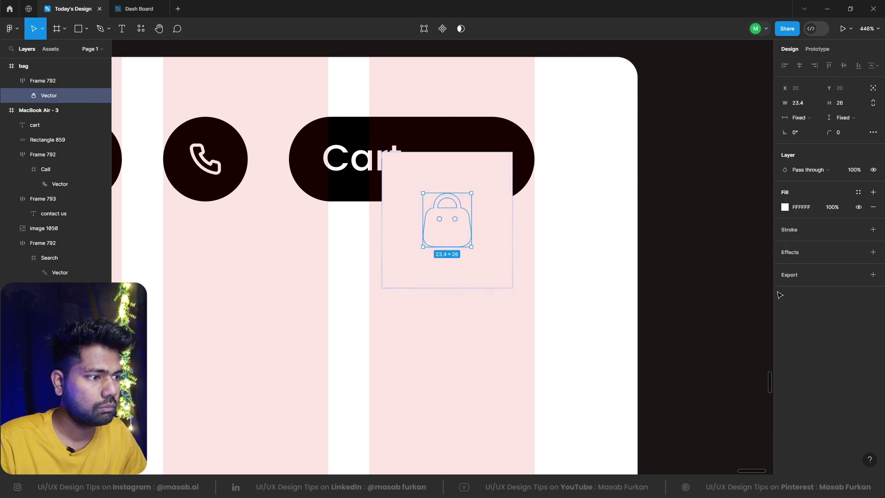
pyautogui.click(785, 207)
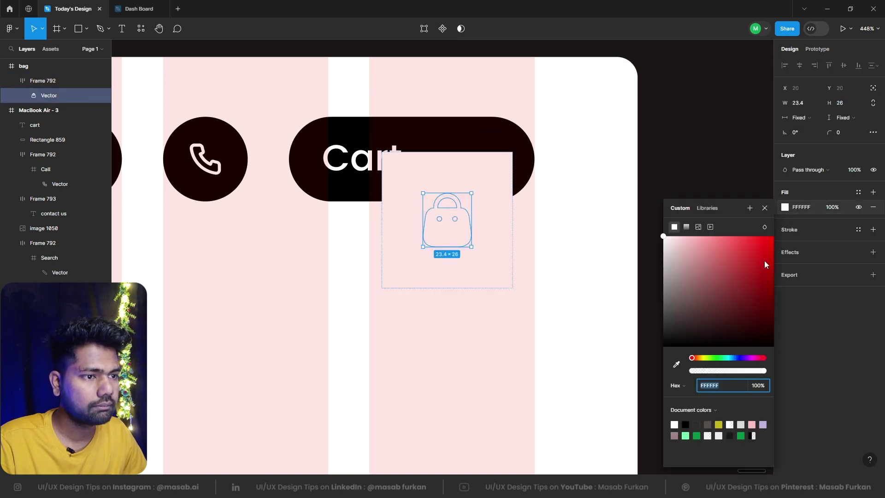
pyautogui.click(676, 364)
pyautogui.click(493, 136)
pyautogui.click(389, 460)
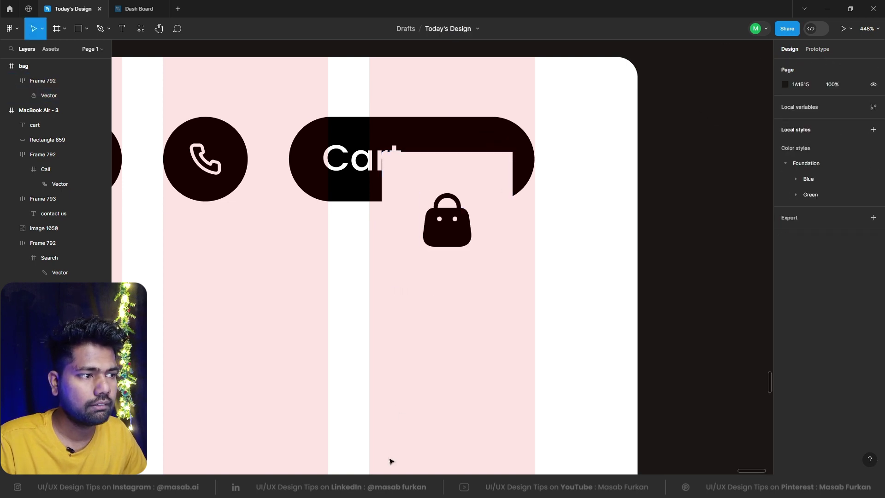
# Step: Set the bag frame's corner radius to 68 and scale it to 28×29.15 inside the Cart pill
pyautogui.click(459, 221)
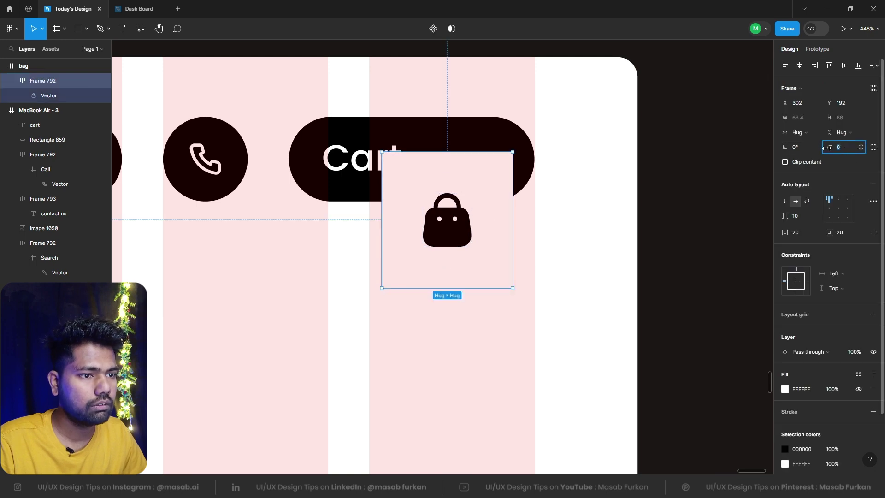
pyautogui.write('68')
pyautogui.press('Return')
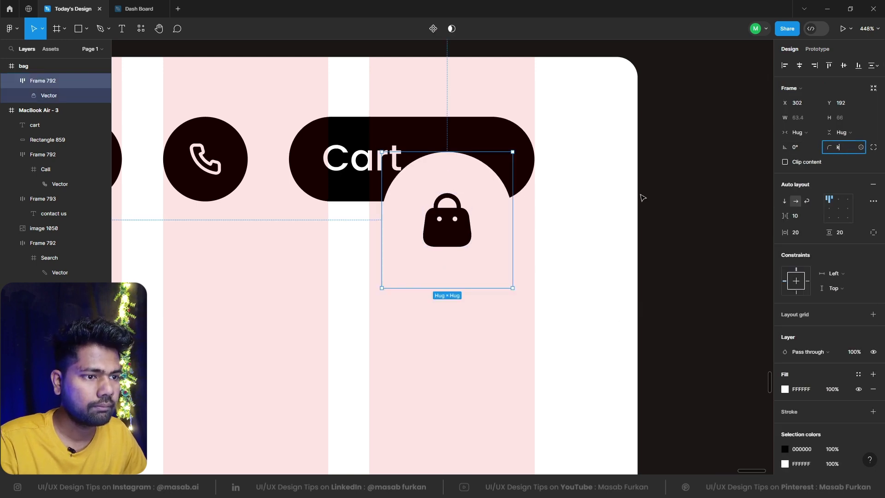
pyautogui.moveTo(512, 235); pyautogui.dragTo(458, 230)
pyautogui.hotkey('ctrl', 'z')
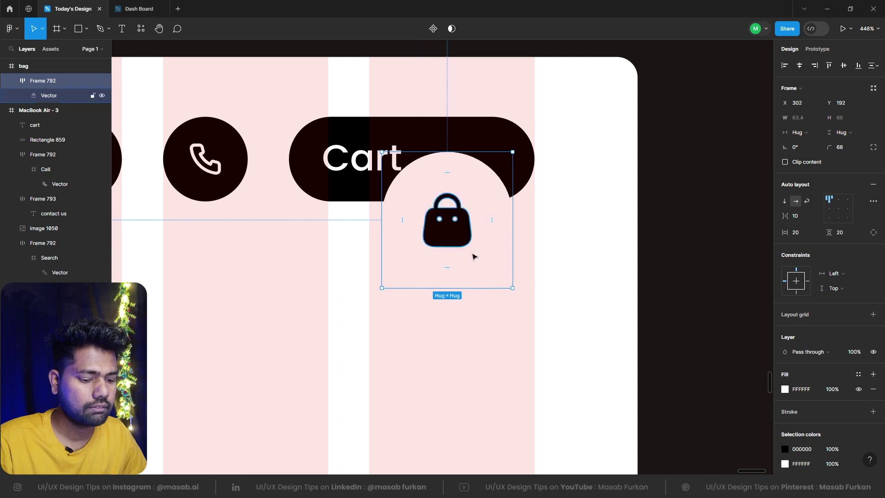
pyautogui.press('Escape')
pyautogui.click(474, 256)
pyautogui.press('k')
pyautogui.moveTo(513, 220); pyautogui.dragTo(498, 167)
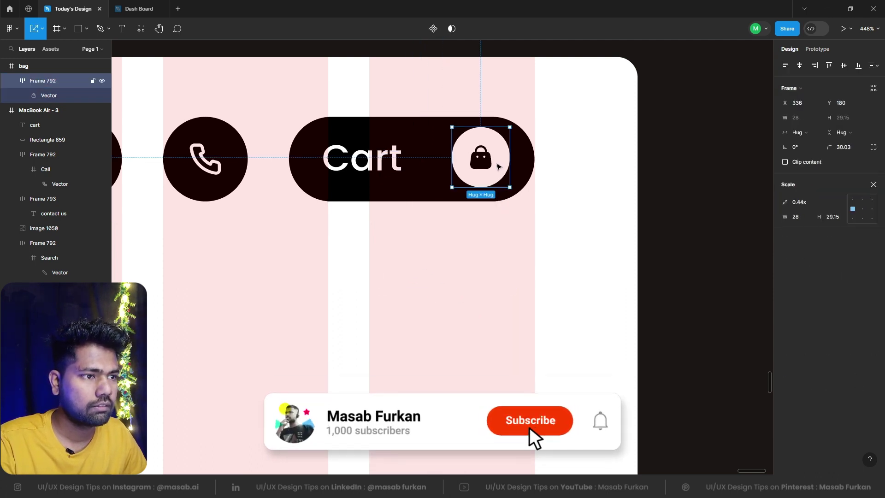
pyautogui.press('v')
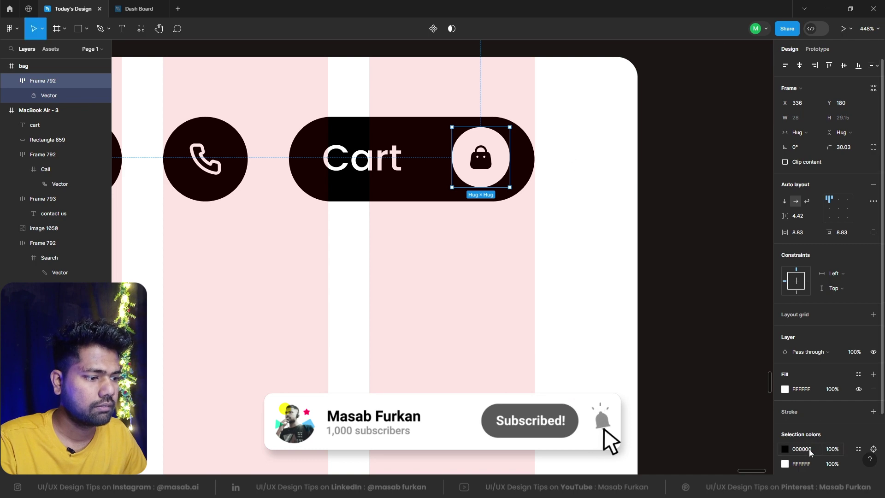
pyautogui.click(681, 352)
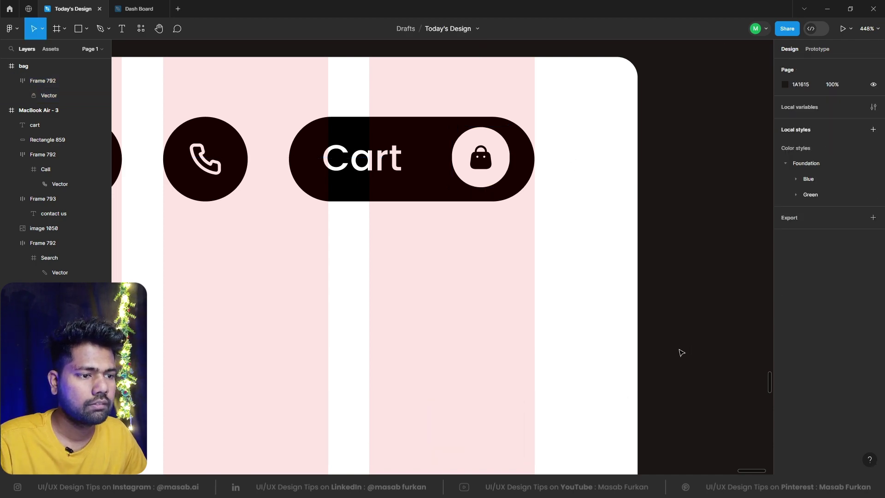
# Step: Reposition the bag circle inside the Cart pill and scale it up slightly to 32×33.31
pyautogui.scroll(-5, 516, 332)
pyautogui.scroll(3, 628, 321)
pyautogui.scroll(-3, 547, 316)
pyautogui.scroll(5, 572, 357)
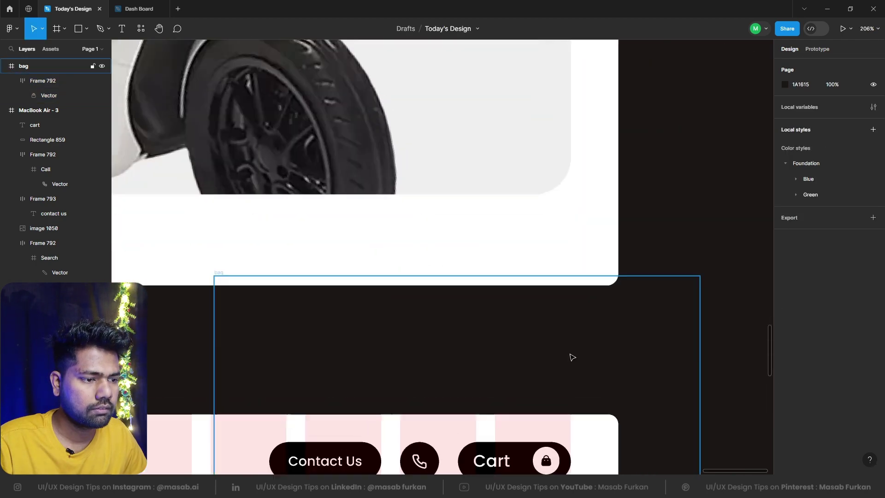
pyautogui.scroll(10, 572, 357)
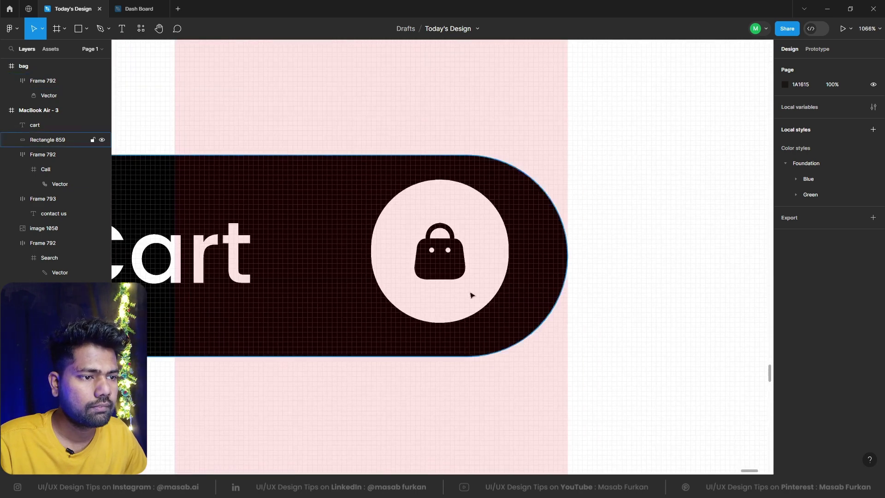
pyautogui.moveTo(471, 295); pyautogui.dragTo(406, 274)
pyautogui.press('k')
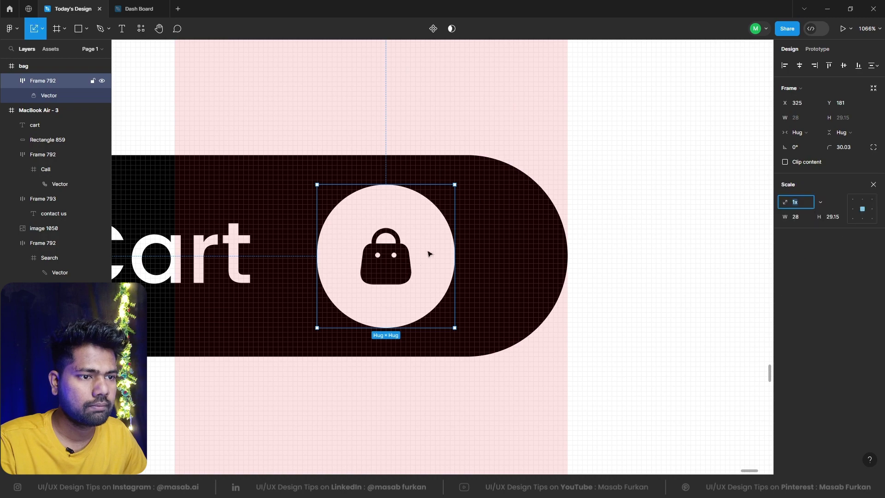
pyautogui.moveTo(455, 247); pyautogui.dragTo(472, 251)
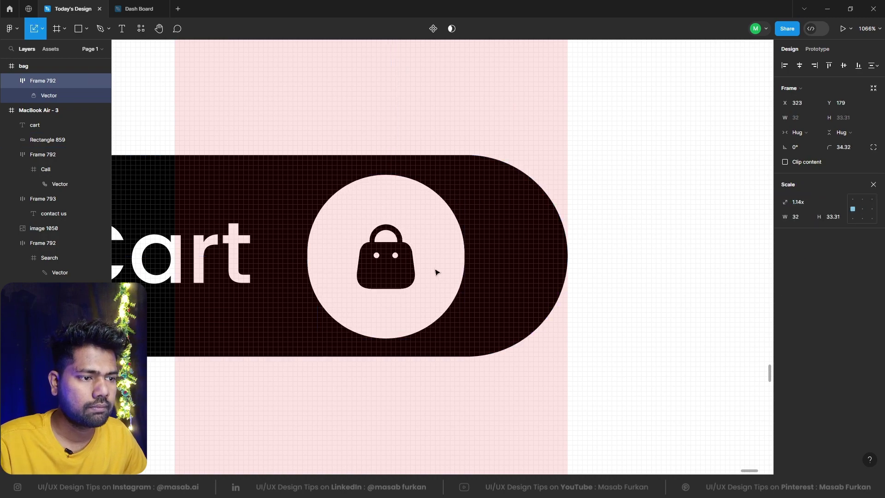
# Step: Shorten the Cart pill (Rectangle 859) to 108×41 so it hugs the circle
pyautogui.click(555, 273)
pyautogui.press('Left')
pyautogui.press('Left')
pyautogui.moveTo(558, 253); pyautogui.dragTo(516, 246)
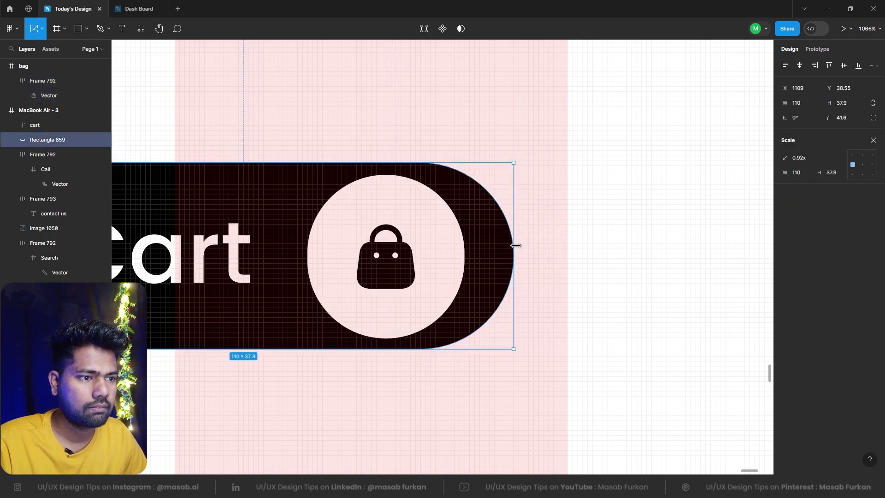
pyautogui.hotkey('ctrl', 'z')
pyautogui.press('v')
pyautogui.click(474, 359)
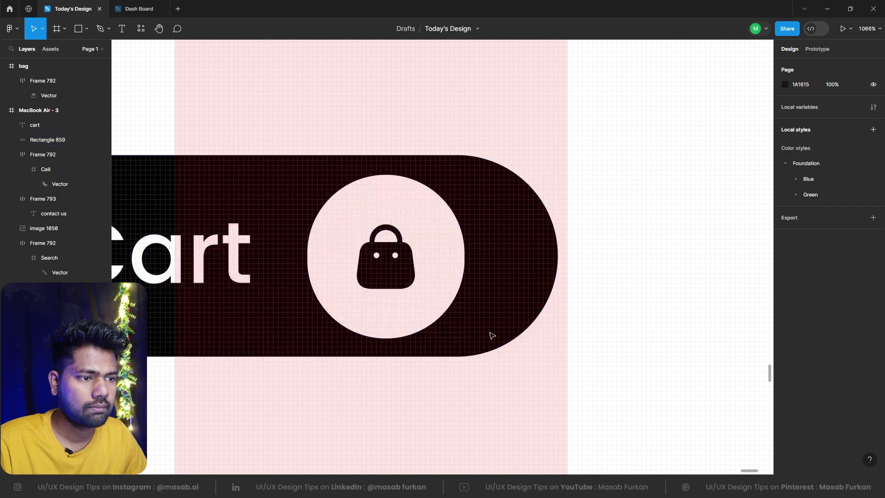
pyautogui.click(554, 272)
pyautogui.moveTo(558, 264); pyautogui.dragTo(491, 237)
pyautogui.click(573, 311)
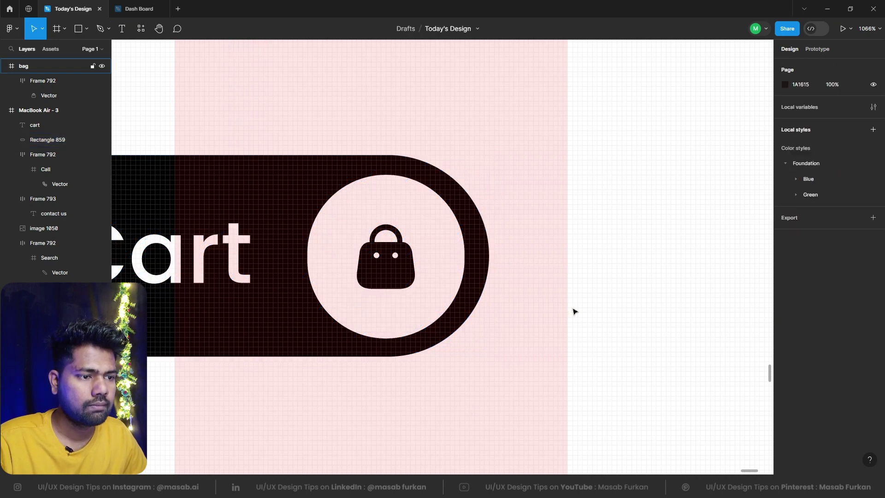
pyautogui.scroll(-4, 574, 310)
pyautogui.scroll(-2, 651, 305)
pyautogui.scroll(-1, 652, 306)
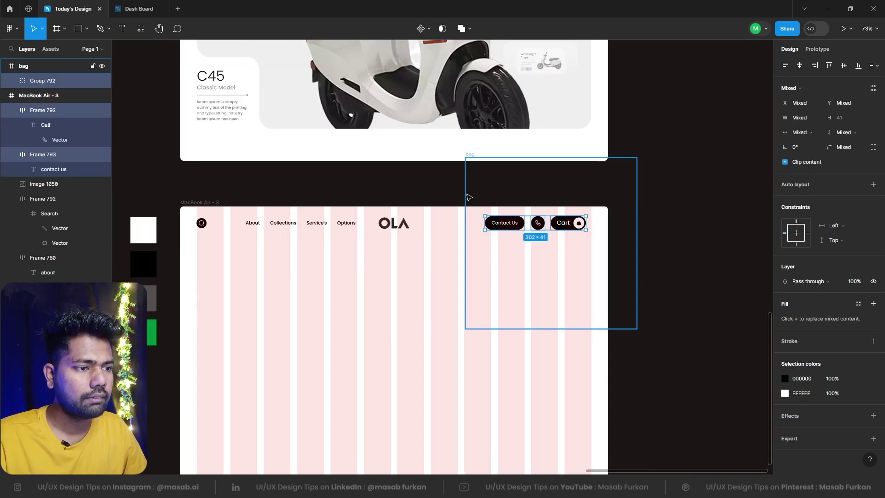
# Step: Group the Contact Us, call and Cart buttons, then space all nav bar items evenly
pyautogui.hotkey('ctrl', 'g')
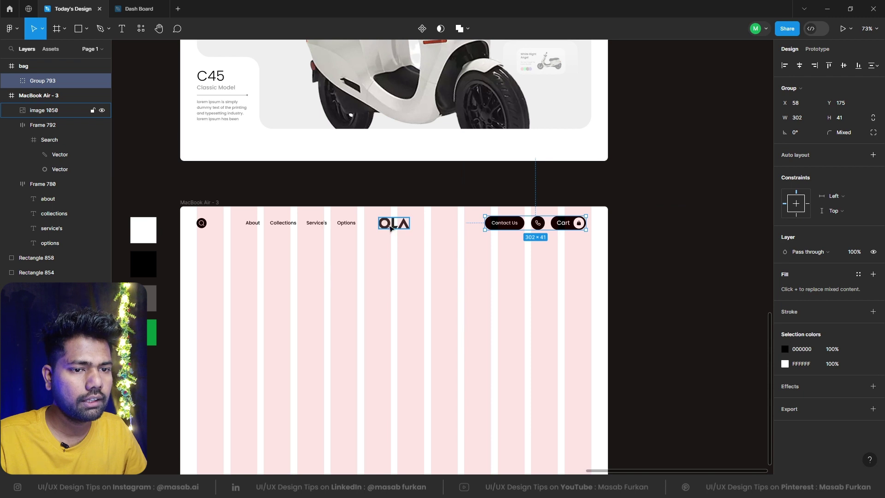
pyautogui.click(390, 228)
pyautogui.click(330, 224)
pyautogui.click(201, 223)
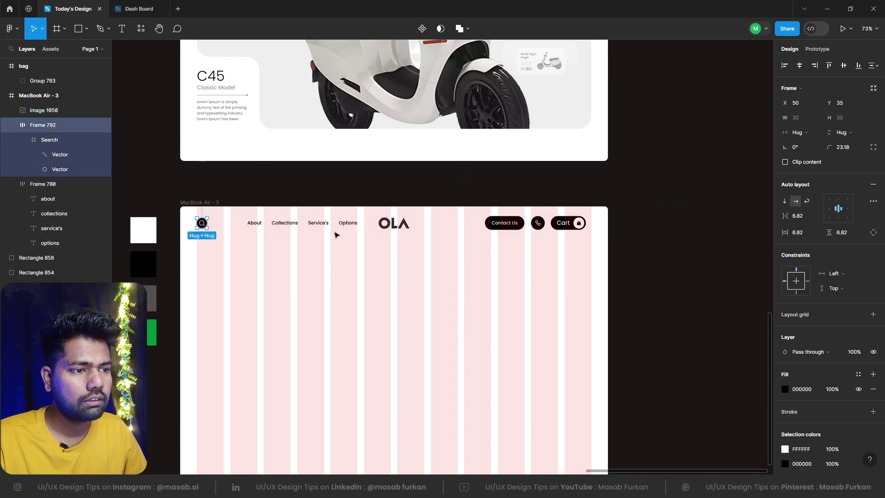
pyautogui.moveTo(559, 258); pyautogui.dragTo(174, 214)
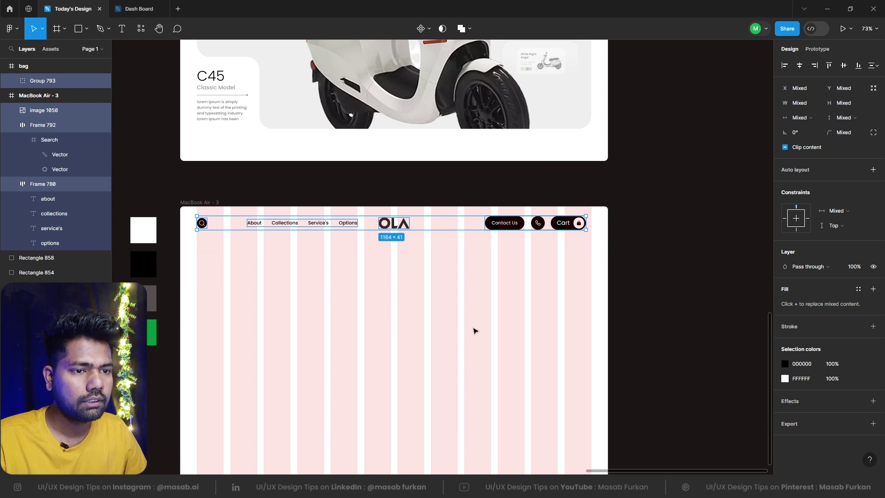
pyautogui.click(875, 66)
pyautogui.click(792, 110)
pyautogui.click(442, 310)
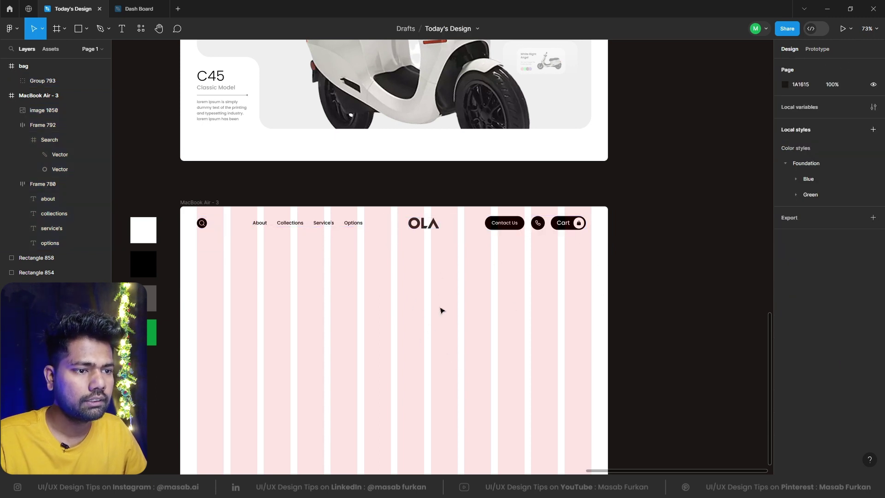
# Step: Centre the OLA logo horizontally and shift the nav links left toward the search icon
pyautogui.click(424, 224)
pyautogui.click(799, 66)
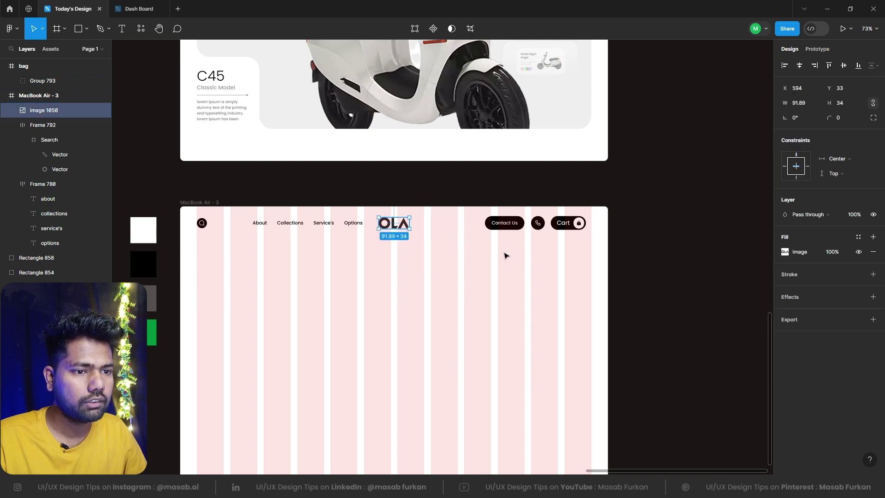
pyautogui.click(502, 253)
pyautogui.click(321, 228)
pyautogui.moveTo(302, 225); pyautogui.dragTo(274, 223)
pyautogui.click(561, 262)
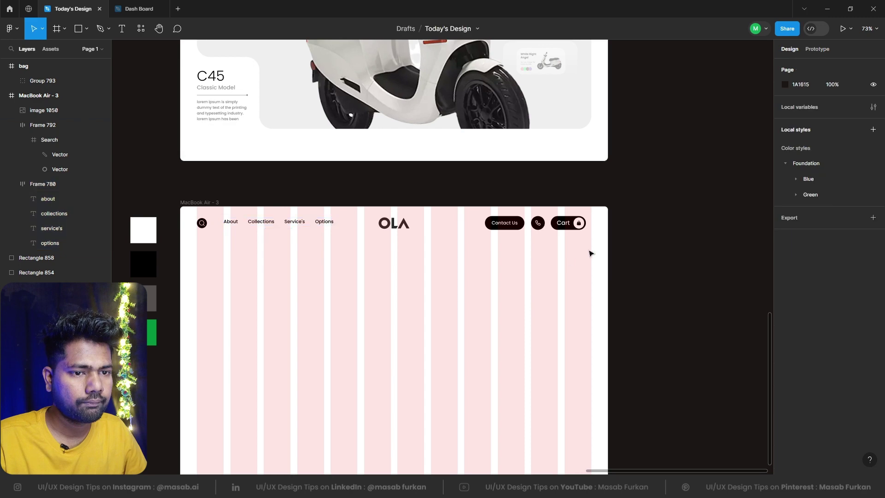
# Step: Vertically centre every item across the nav bar
pyautogui.moveTo(588, 250); pyautogui.dragTo(200, 212)
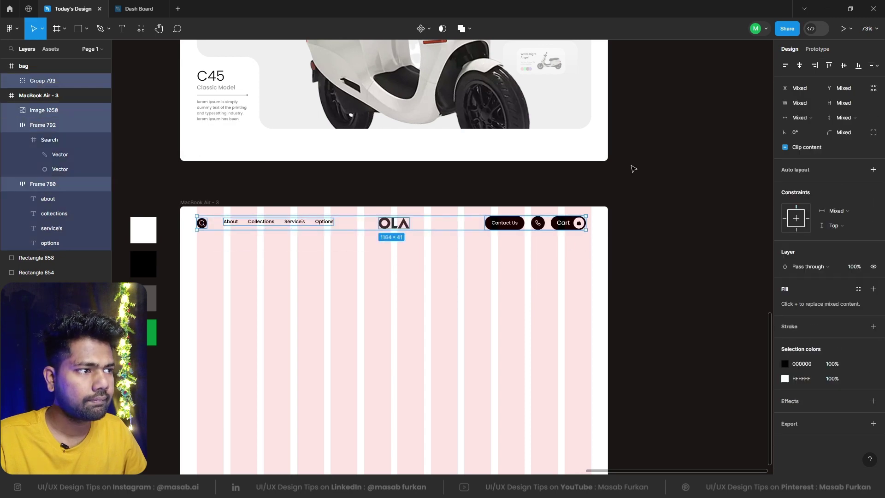
pyautogui.click(841, 68)
pyautogui.click(211, 249)
# Step: Nudge the nav links group (Frame 780) onto the centre guide
pyautogui.hscroll(-3, 211, 249)
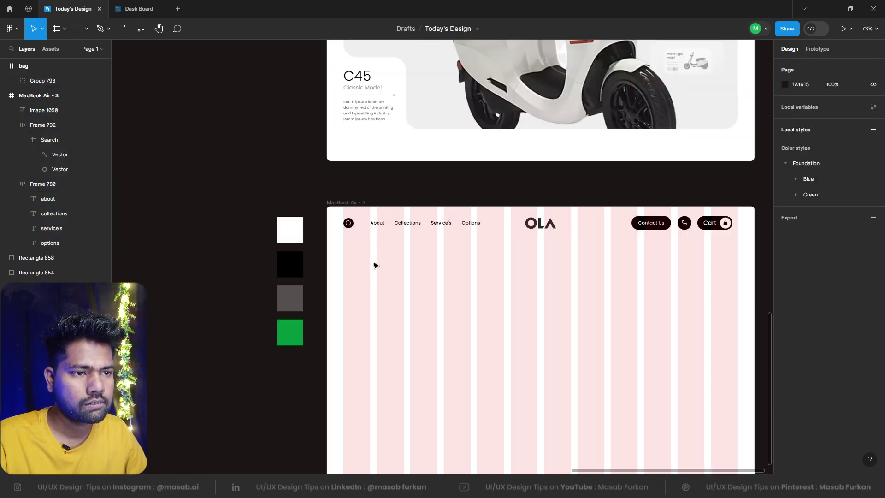
pyautogui.scroll(5, 374, 265)
pyautogui.click(381, 153)
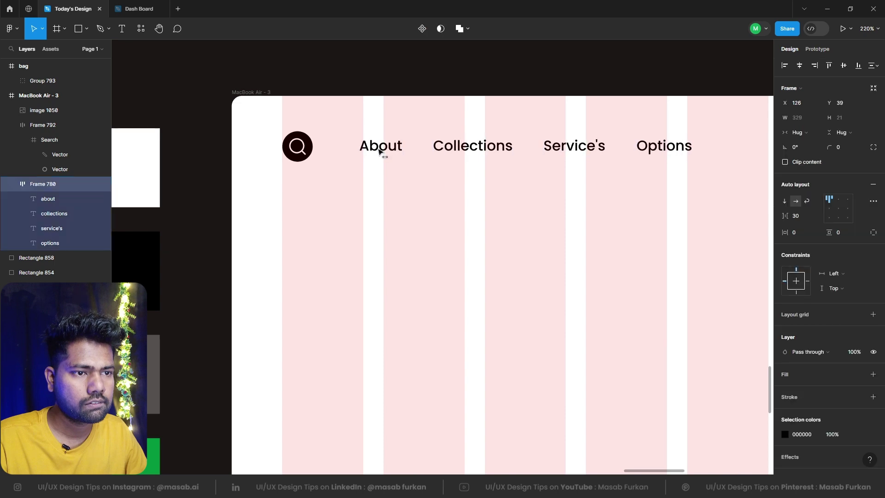
pyautogui.moveTo(381, 153); pyautogui.dragTo(385, 153)
pyautogui.scroll(-5, 254, 292)
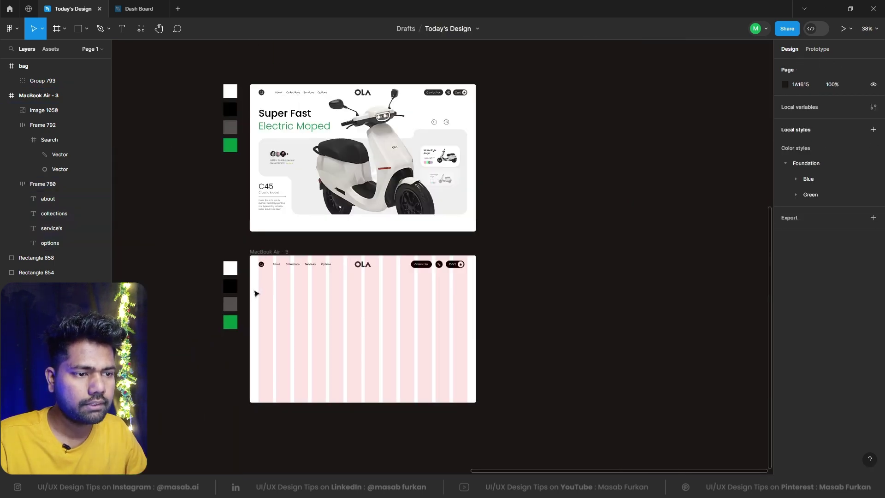
pyautogui.scroll(3, 310, 312)
pyautogui.scroll(1, 387, 309)
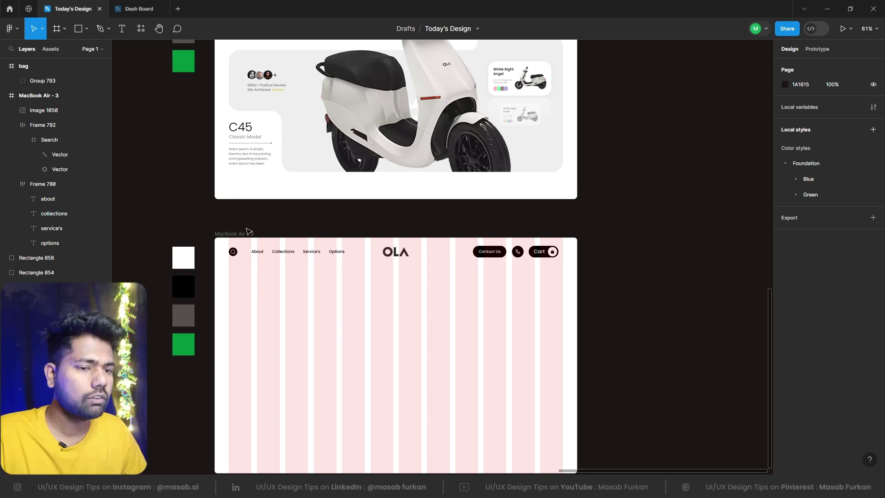
# Step: Copy the two-line 'Super Fast Electric Moped' heading from the top frame into the lower frame
pyautogui.scroll(3, 400, 348)
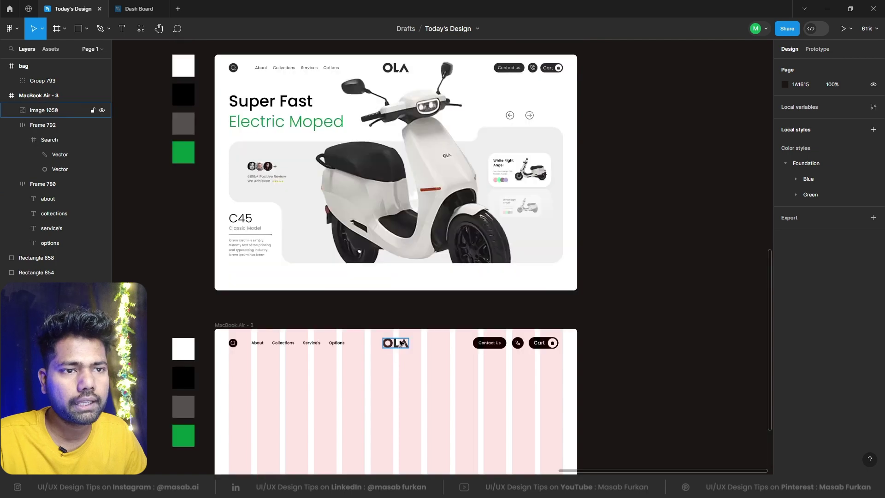
pyautogui.scroll(-3, 343, 211)
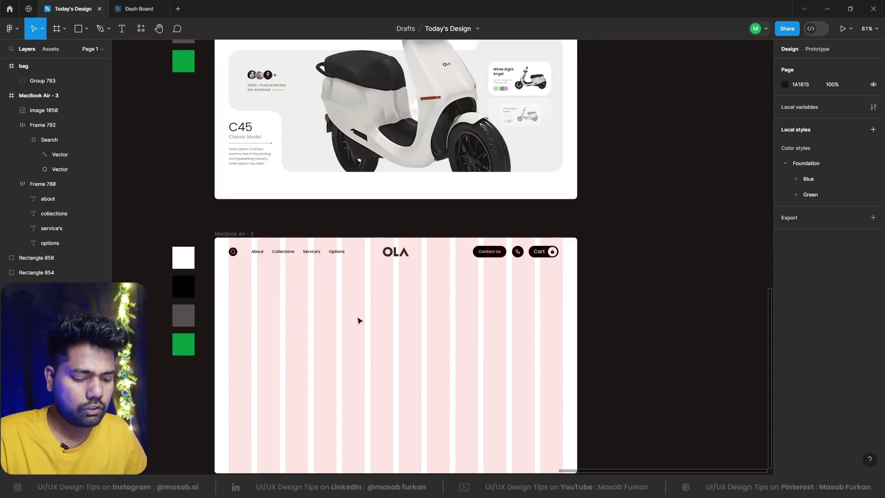
pyautogui.scroll(4, 350, 309)
pyautogui.click(343, 300)
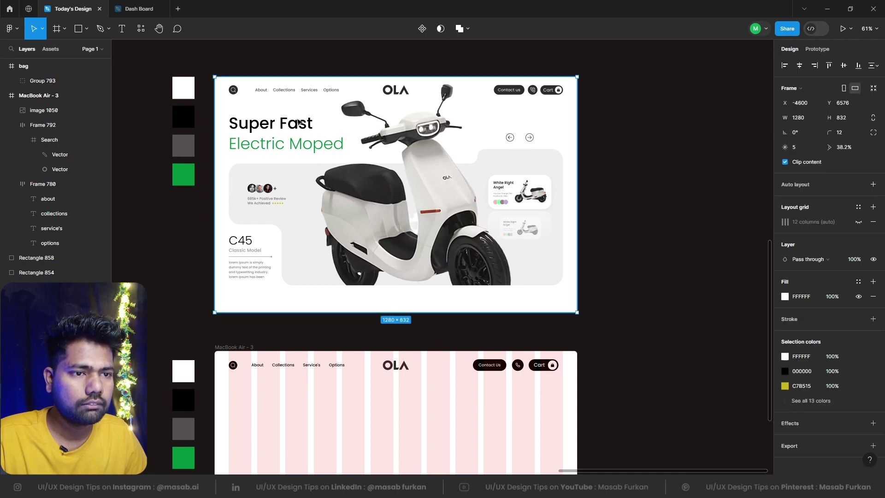
pyautogui.click(298, 123)
pyautogui.moveTo(297, 122); pyautogui.dragTo(318, 318)
pyautogui.scroll(5, 276, 367)
pyautogui.press('Return')
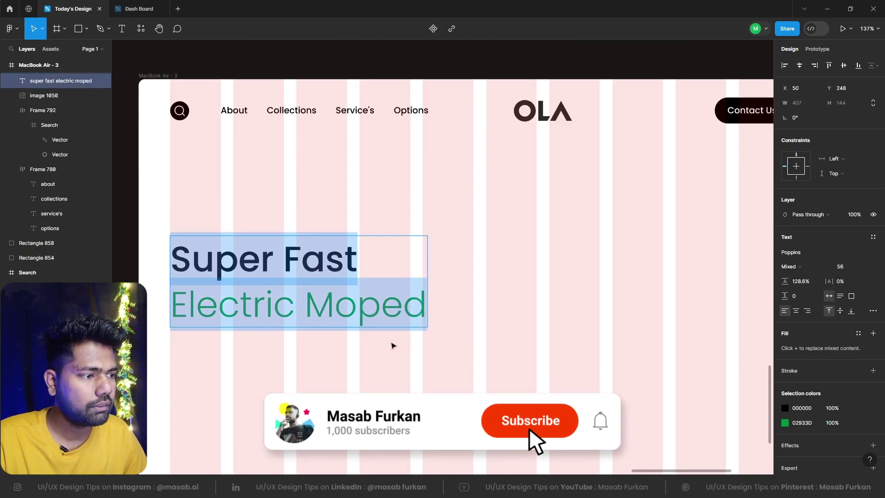
pyautogui.press('Escape')
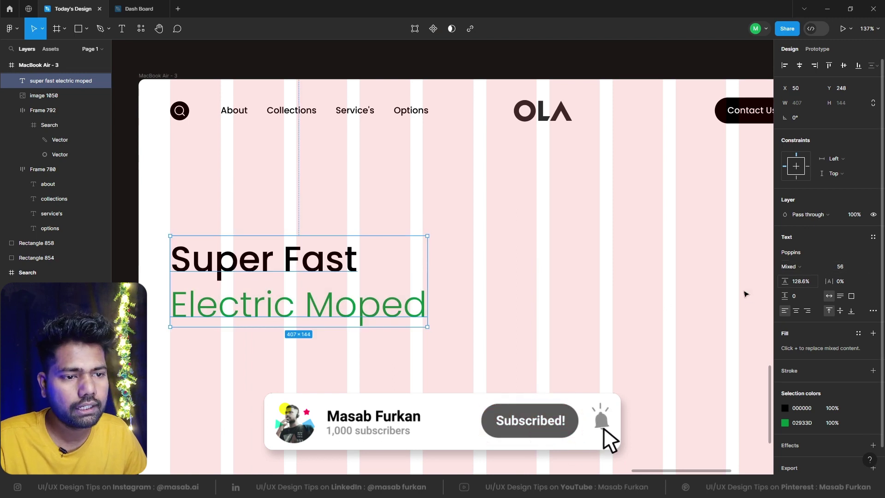
pyautogui.doubleClick(322, 275)
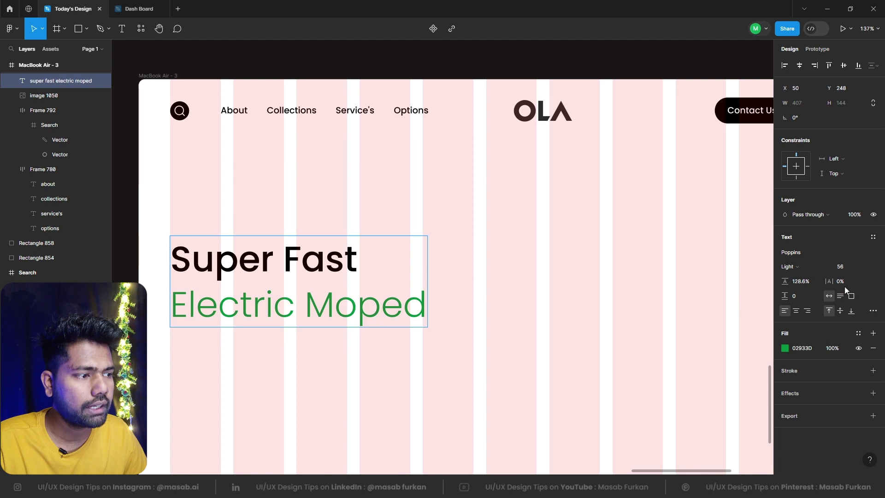
pyautogui.press('Escape')
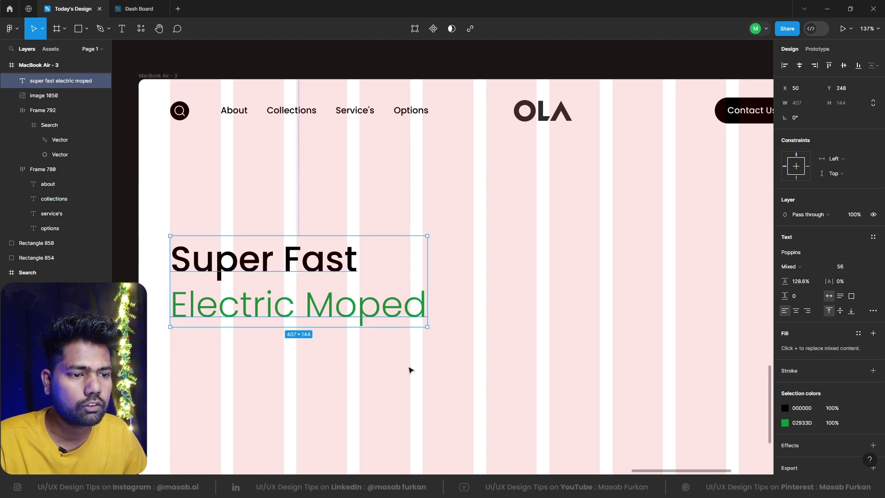
# Step: Move the copied heading up to sit just below the nav bar at y 144
pyautogui.scroll(-3, 530, 330)
pyautogui.click(383, 348)
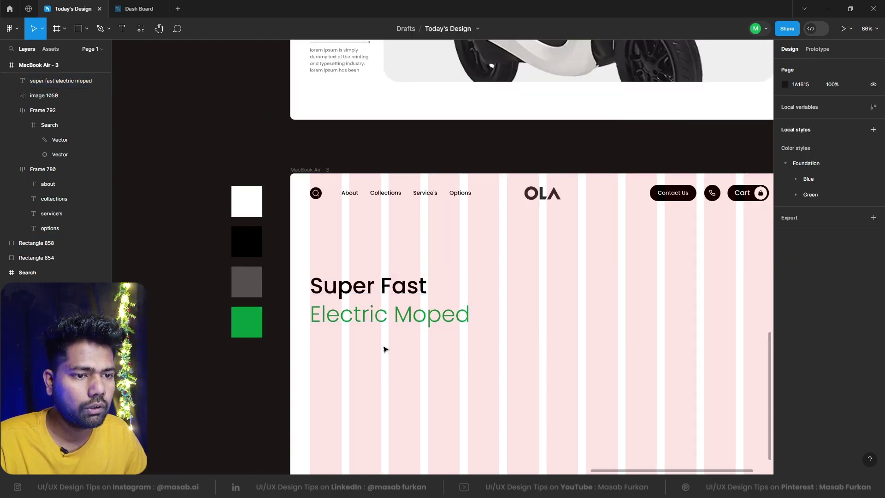
pyautogui.click(381, 286)
pyautogui.moveTo(383, 300); pyautogui.dragTo(383, 260)
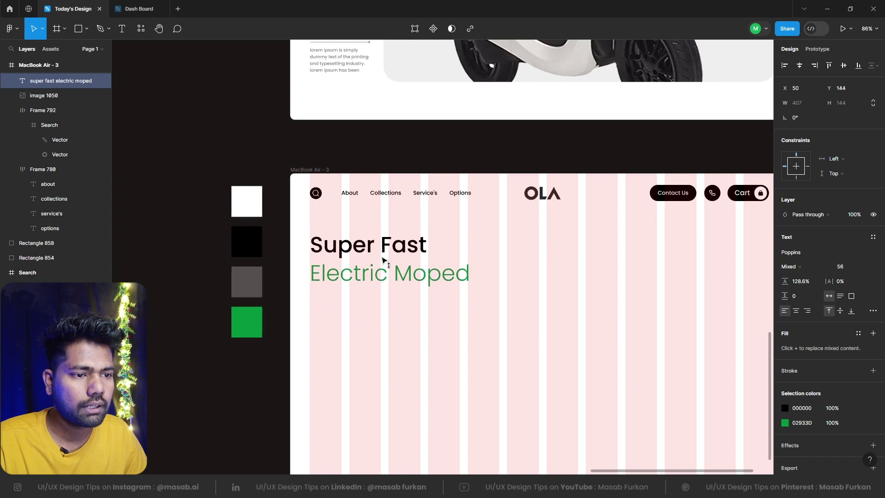
pyautogui.click(358, 375)
pyautogui.scroll(-4, 397, 367)
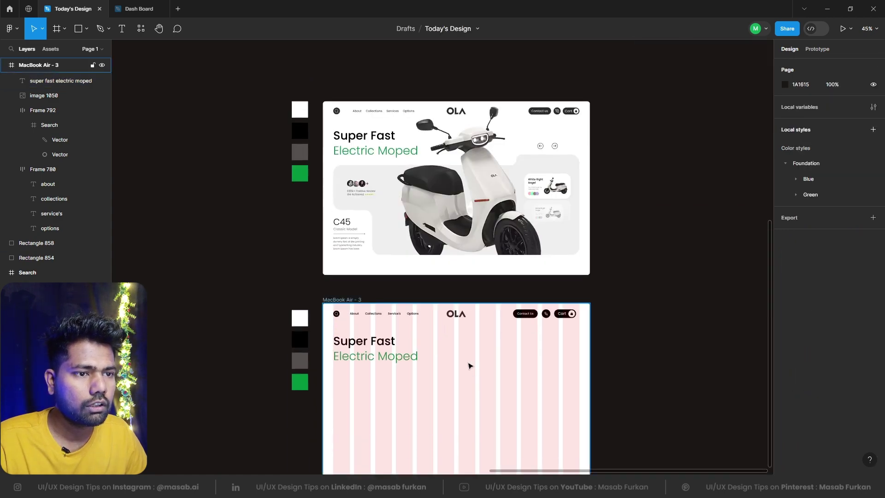
pyautogui.scroll(-1, 470, 365)
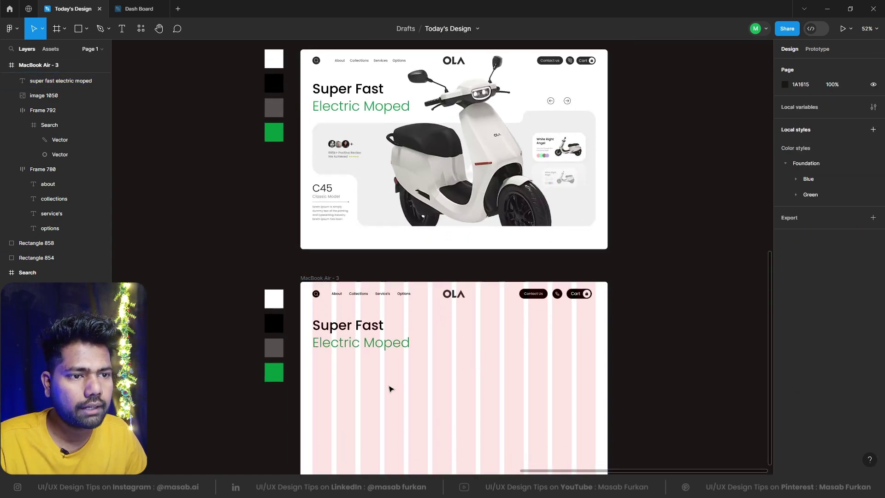
pyautogui.scroll(-4, 364, 201)
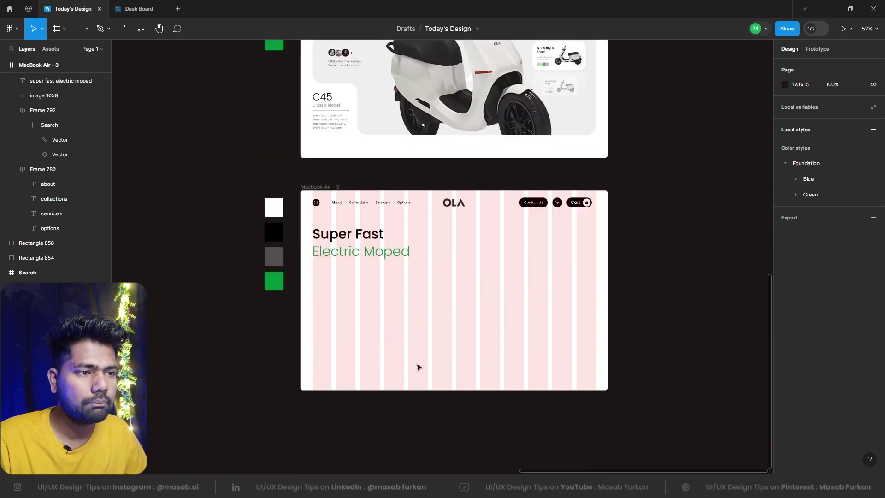
pyautogui.scroll(2, 426, 360)
pyautogui.scroll(-1, 477, 359)
# Step: Draw a wide gray rectangle under the headline and duplicate it into a tall right-hand column
pyautogui.press('r')
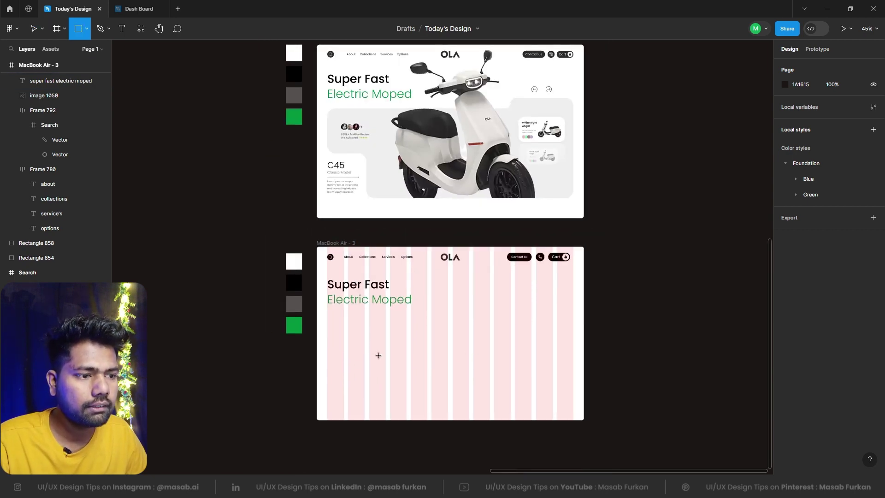
pyautogui.moveTo(350, 332)
pyautogui.mouseDown()
pyautogui.moveTo(576, 357)
pyautogui.moveTo(575, 385)
pyautogui.mouseUp()
pyautogui.moveTo(348, 345); pyautogui.dragTo(326, 345)
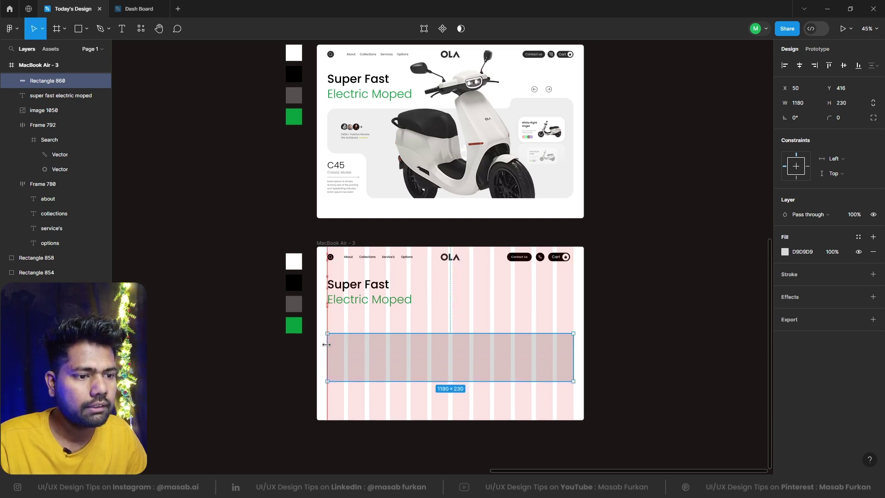
pyautogui.moveTo(413, 361); pyautogui.dragTo(413, 341)
pyautogui.click(477, 385)
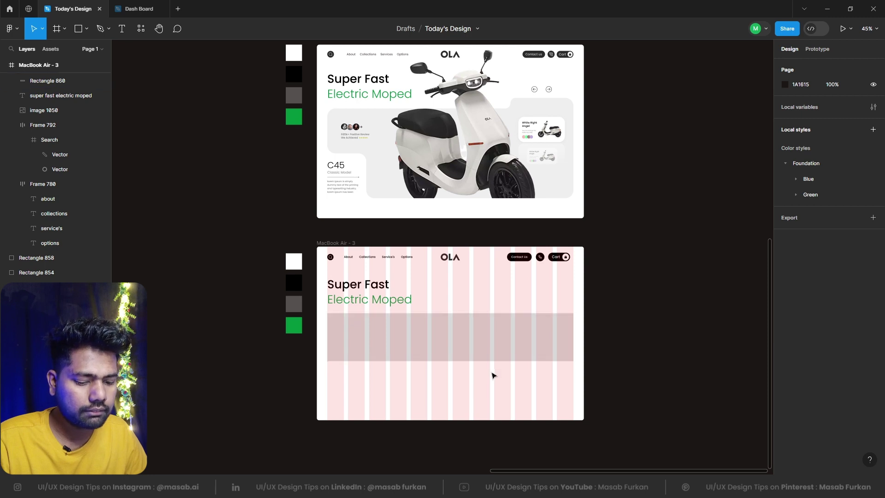
pyautogui.moveTo(438, 345); pyautogui.dragTo(466, 383)
pyautogui.moveTo(329, 374); pyautogui.dragTo(537, 295)
pyautogui.moveTo(539, 399)
pyautogui.mouseDown()
pyautogui.moveTo(541, 412)
pyautogui.moveTo(542, 404)
pyautogui.mouseUp()
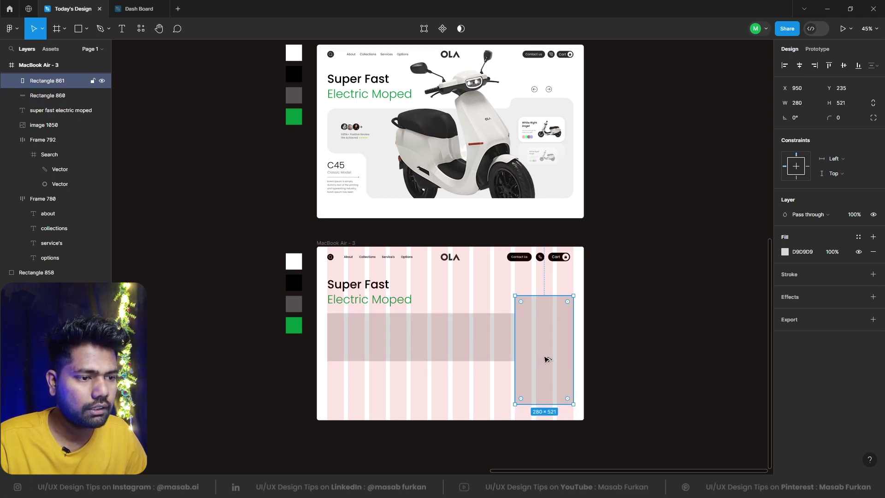
# Step: Add a column copy rotated 90°, widen it along the bottom, and select all three rectangles
pyautogui.moveTo(546, 359); pyautogui.dragTo(466, 324)
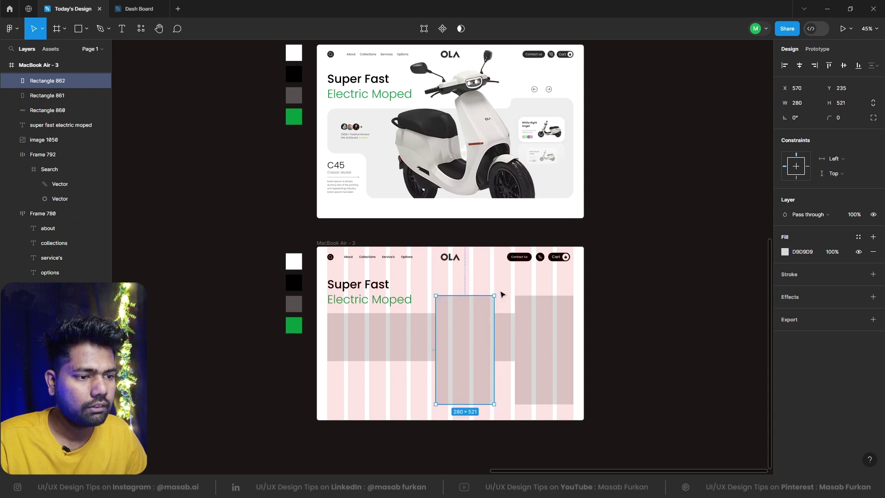
pyautogui.moveTo(496, 290); pyautogui.dragTo(526, 377)
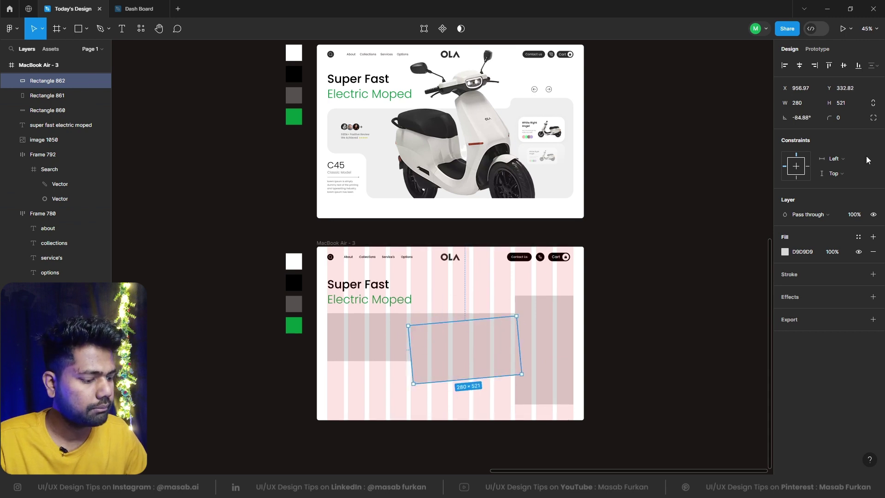
pyautogui.click(819, 119)
pyautogui.write('90')
pyautogui.press('Return')
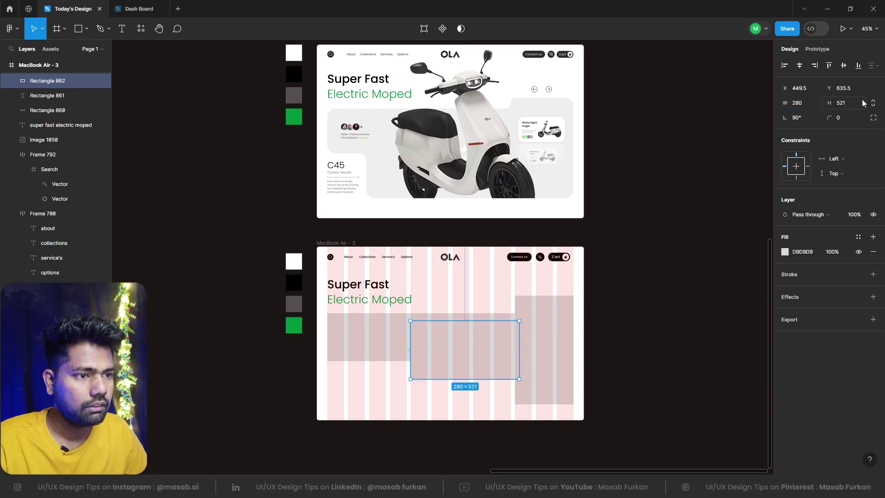
pyautogui.moveTo(480, 369); pyautogui.dragTo(478, 394)
pyautogui.moveTo(410, 374); pyautogui.dragTo(385, 371)
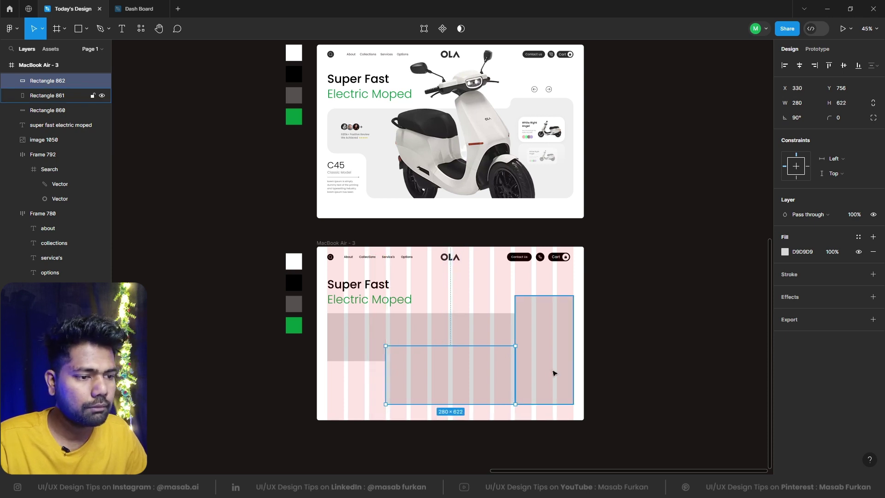
pyautogui.moveTo(618, 389); pyautogui.dragTo(457, 334)
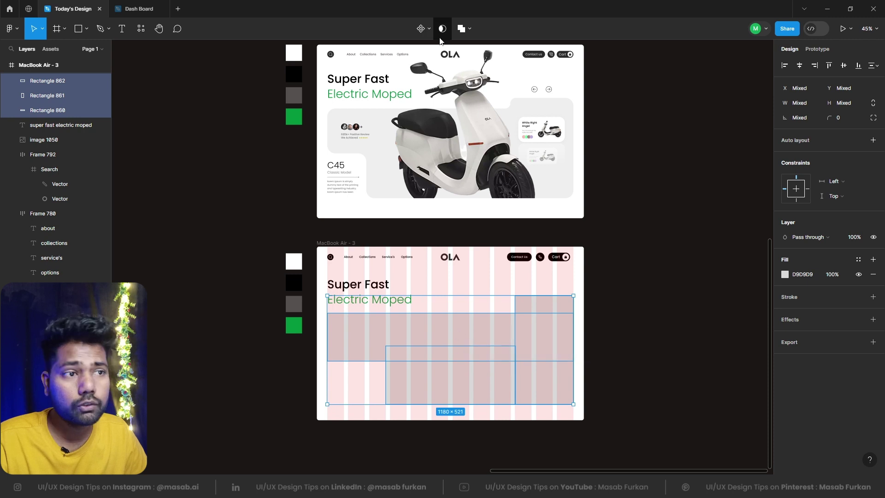
# Step: Union the three rectangles into one shape with 48 corner radius
pyautogui.click(469, 30)
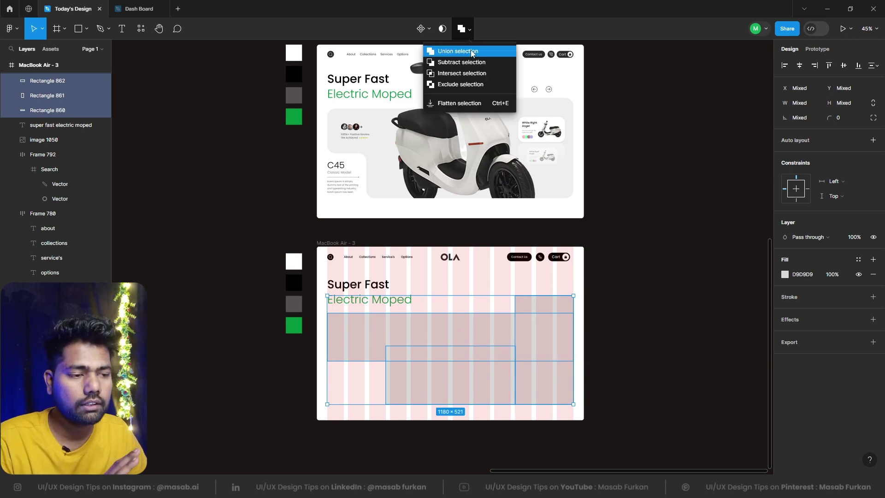
pyautogui.click(472, 52)
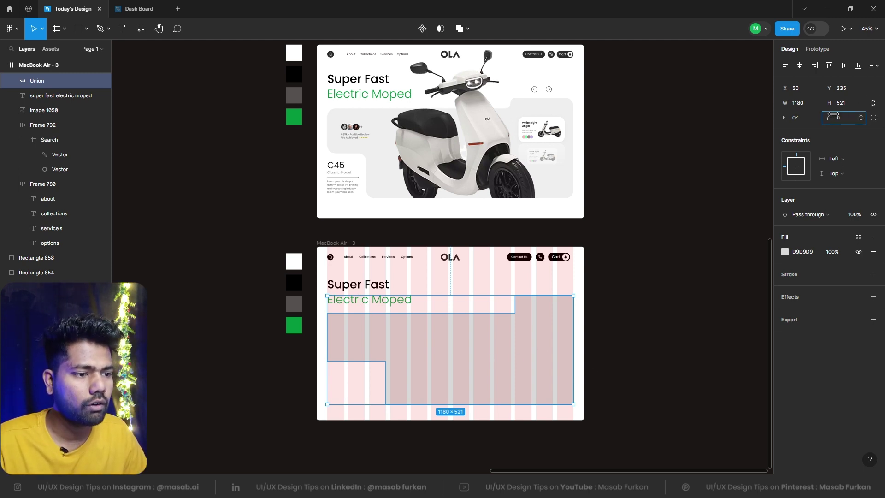
pyautogui.moveTo(833, 115); pyautogui.dragTo(388, 112)
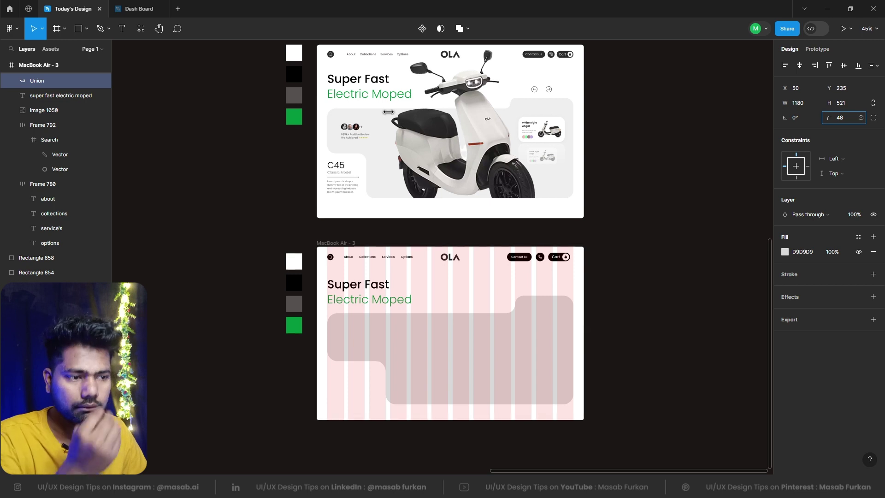
pyautogui.click(578, 363)
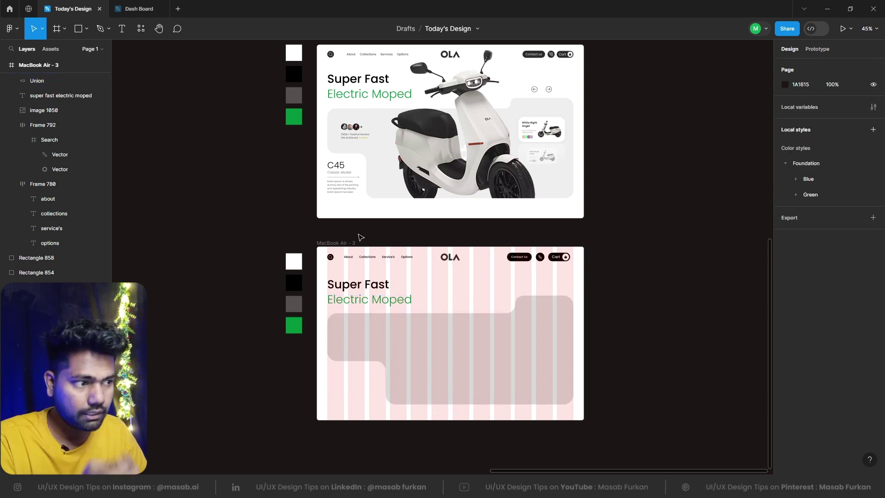
# Step: Hide the column layout grid on the MacBook Air - 3 frame
pyautogui.click(335, 243)
pyautogui.click(858, 207)
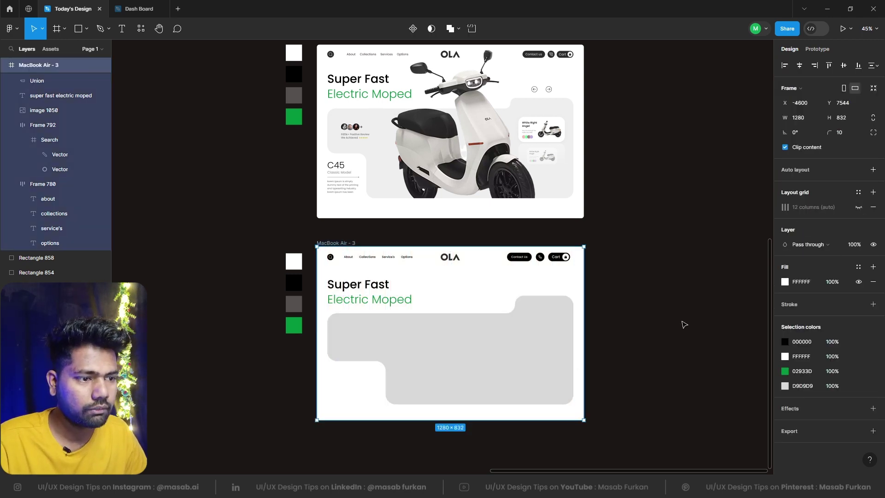
pyautogui.click(639, 396)
# Step: Duplicate the headline down to the lower-left corner of the grey shape
pyautogui.scroll(3, 498, 432)
pyautogui.scroll(-3, 499, 433)
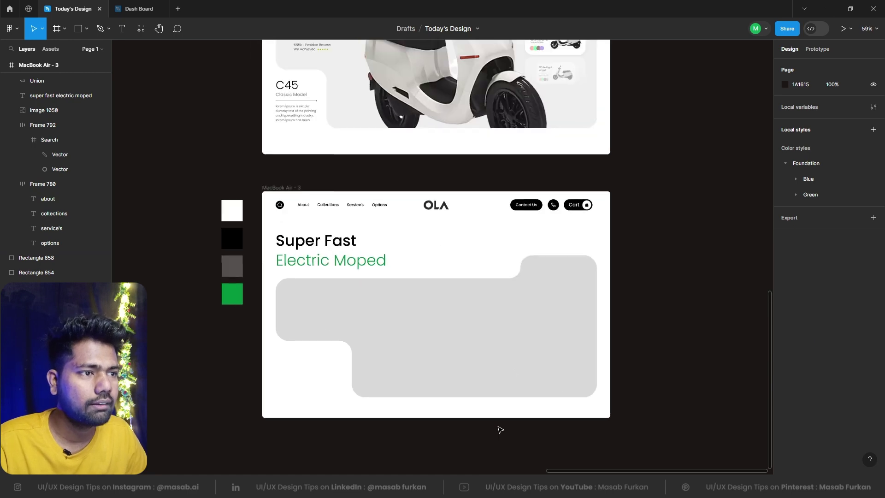
pyautogui.scroll(3, 546, 387)
pyautogui.scroll(-2, 545, 388)
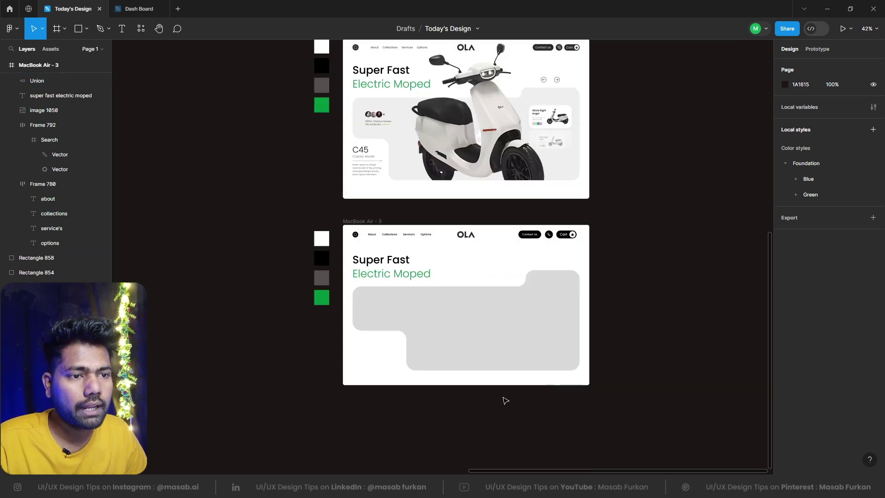
pyautogui.scroll(1, 367, 405)
pyautogui.scroll(2, 347, 170)
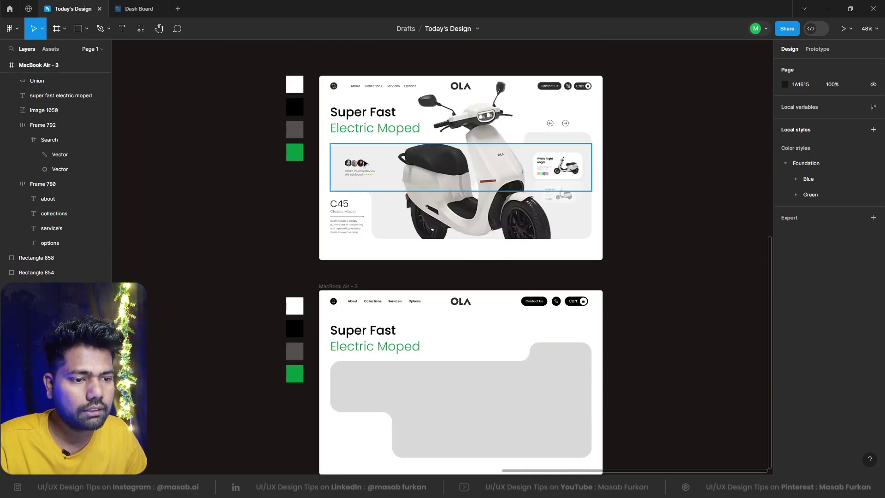
pyautogui.scroll(2, 358, 389)
pyautogui.scroll(-3, 357, 389)
pyautogui.moveTo(351, 165); pyautogui.dragTo(351, 308)
pyautogui.scroll(-3, 343, 309)
# Step: Retype the heading copy as 'C45', make it Light weight, and scale it down
pyautogui.doubleClick(343, 310)
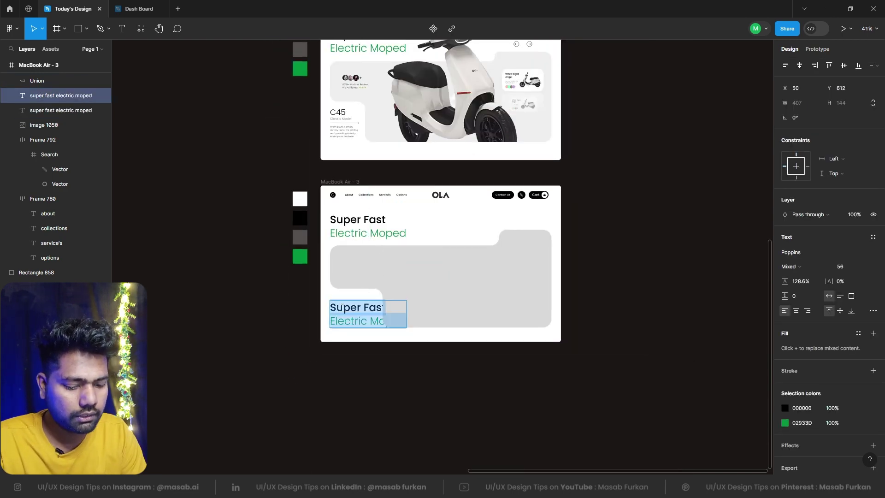
pyautogui.write('c')
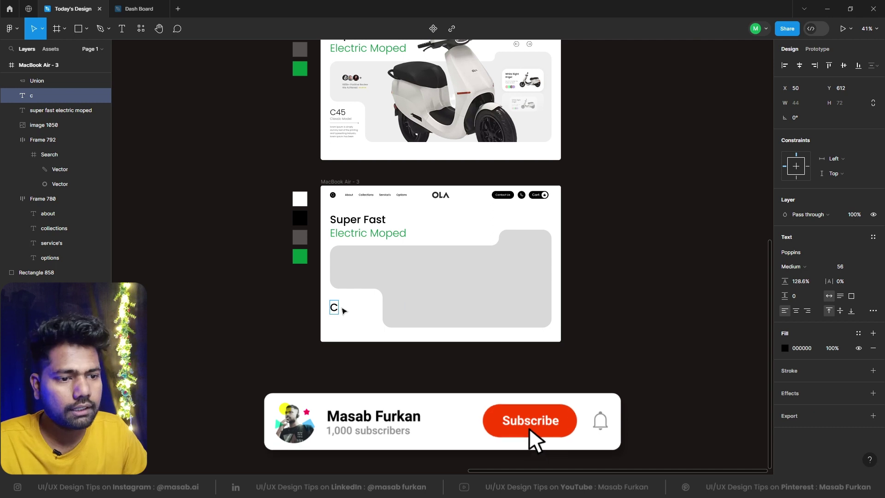
pyautogui.write('45')
pyautogui.press('Escape')
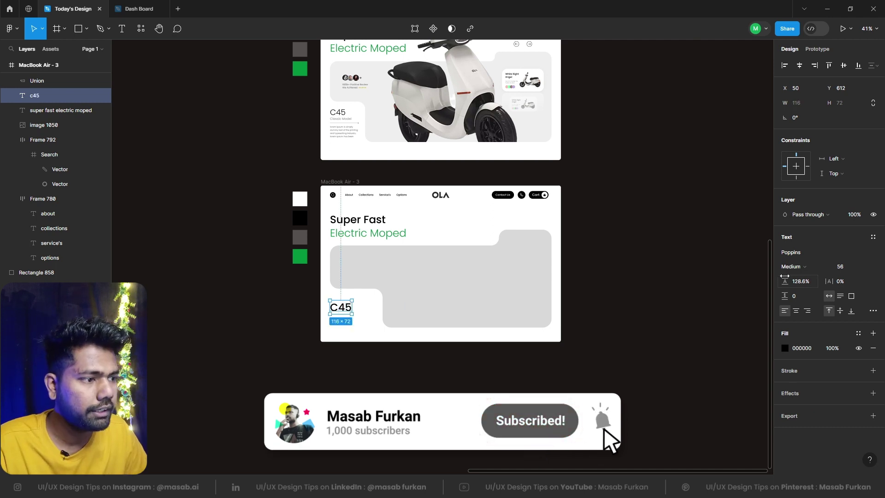
pyautogui.click(793, 267)
pyautogui.click(802, 244)
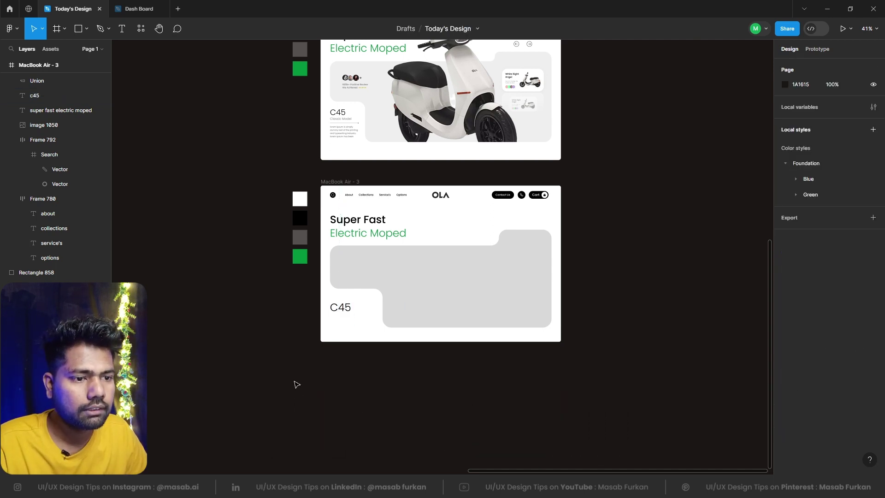
pyautogui.keyDown('ctrl'); pyautogui.scroll(3, 313, 382); pyautogui.keyUp('ctrl')
pyautogui.keyDown('ctrl'); pyautogui.scroll(3, 368, 270); pyautogui.keyUp('ctrl')
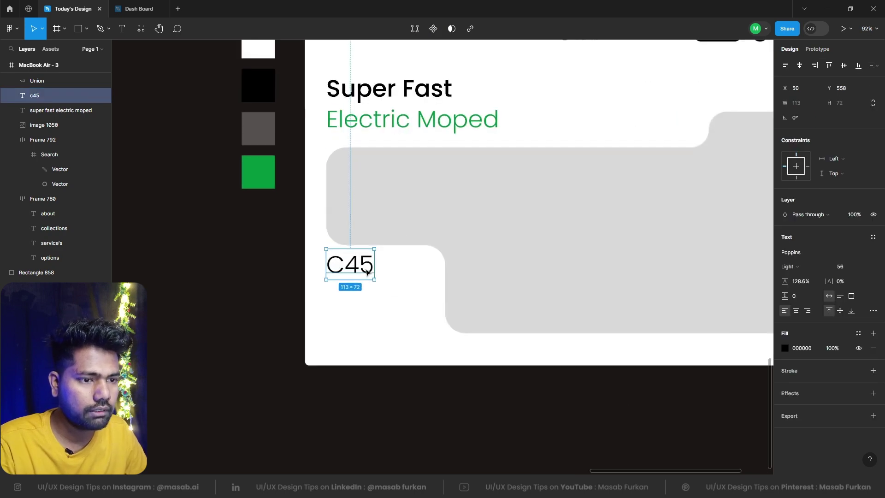
pyautogui.press('k')
pyautogui.moveTo(375, 273); pyautogui.dragTo(358, 269)
pyautogui.scroll(7, 345, 350)
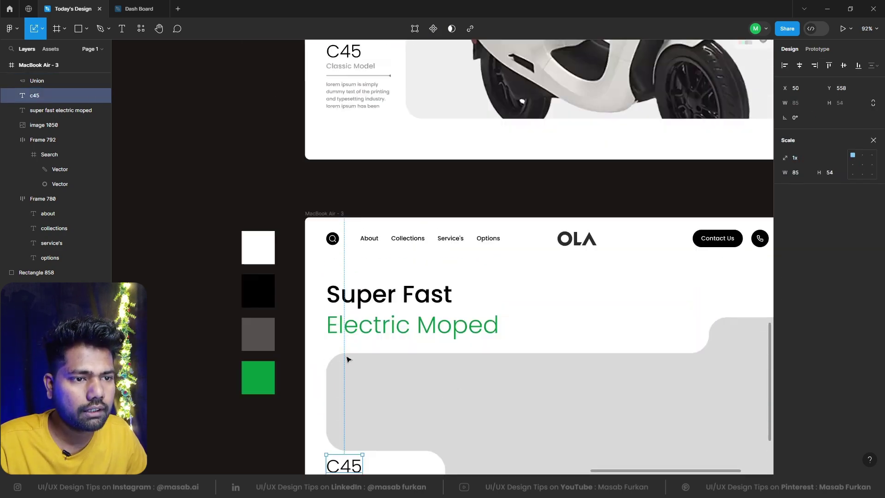
pyautogui.scroll(-7, 334, 225)
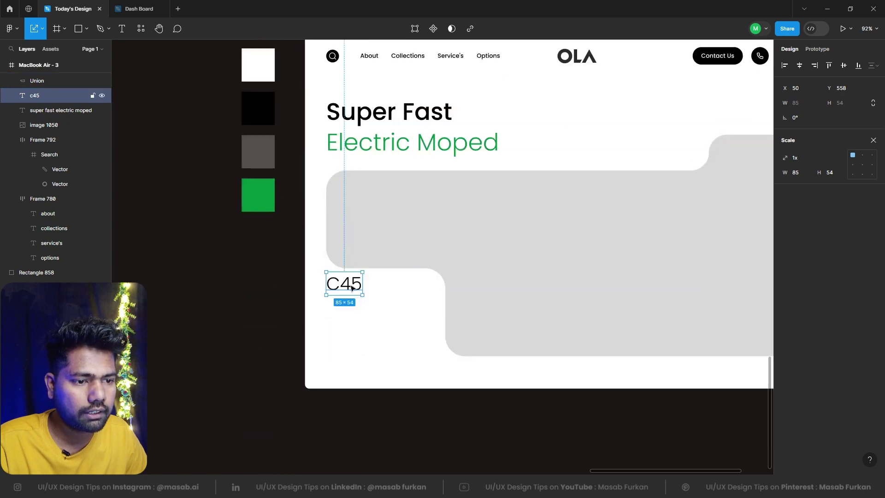
# Step: Duplicate C45 below it as a 'Classic Model' caption in Regular weight
pyautogui.keyDown('alt'); pyautogui.moveTo(352, 288); pyautogui.dragTo(347, 312); pyautogui.keyUp('alt')
pyautogui.doubleClick(345, 312)
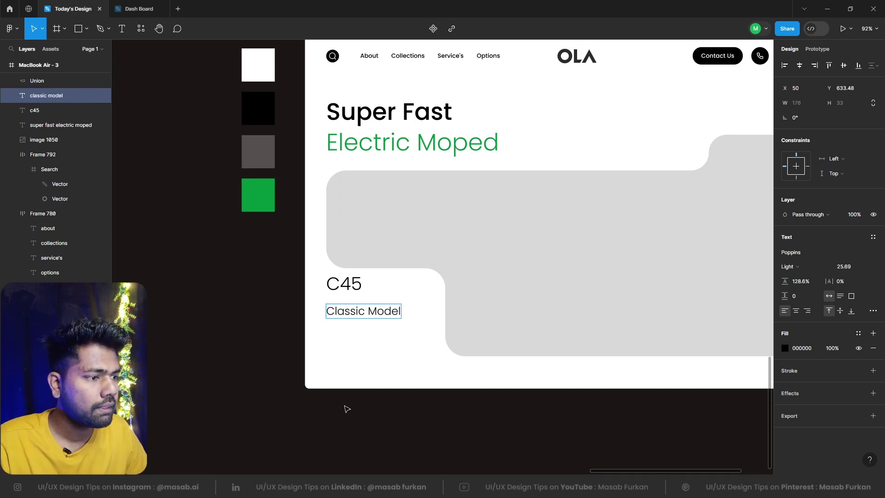
pyautogui.click(816, 267)
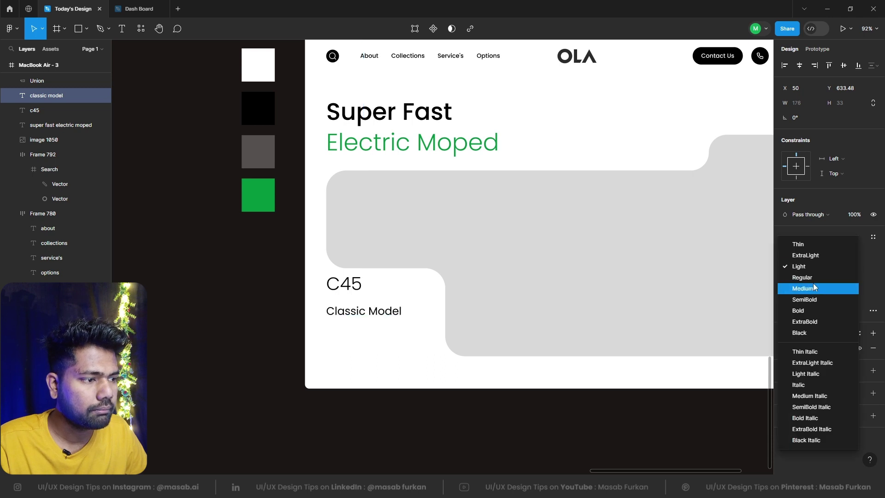
pyautogui.click(812, 277)
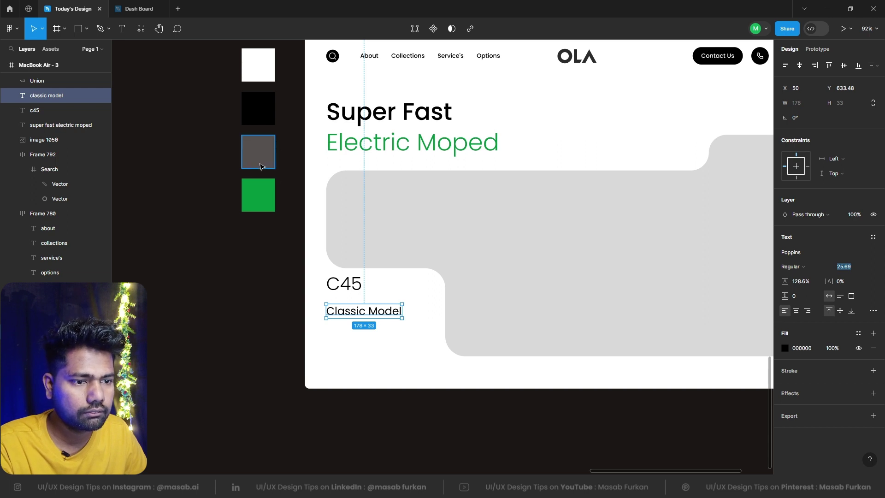
# Step: Colour the Classic Model caption grey 555050 and scale it down to 153×28
pyautogui.click(274, 226)
pyautogui.click(364, 311)
pyautogui.press('i')
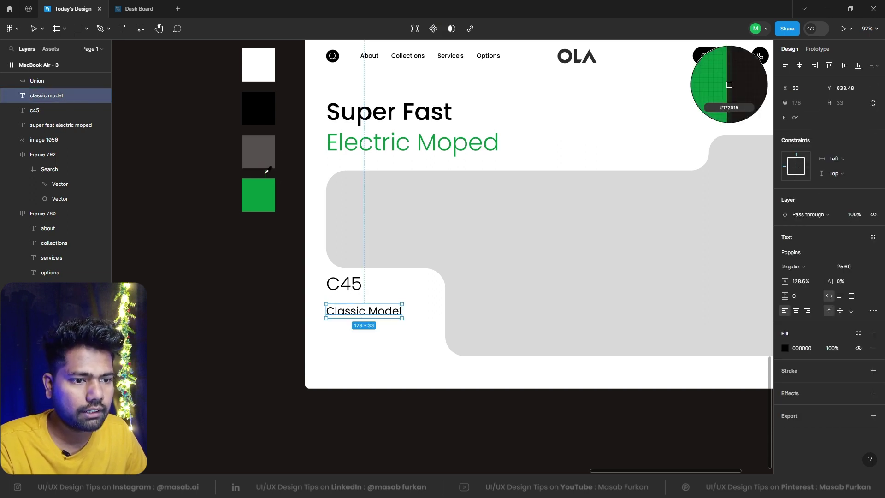
pyautogui.click(263, 140)
pyautogui.click(233, 322)
pyautogui.click(366, 314)
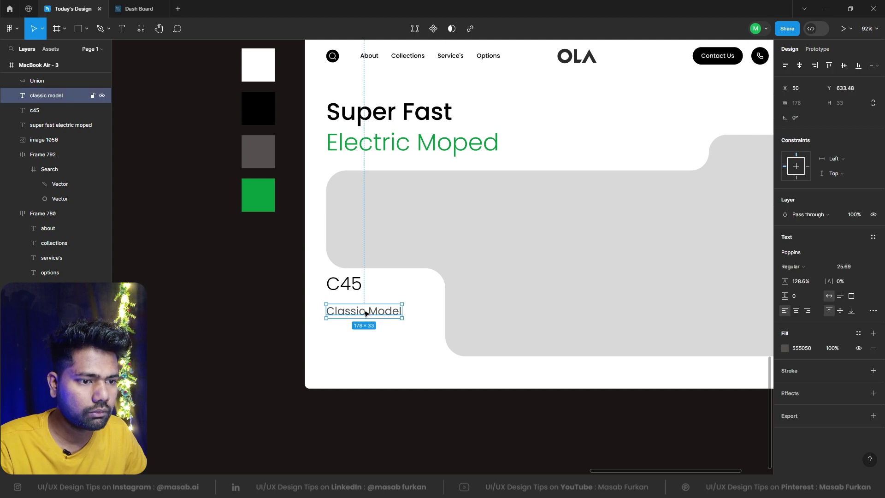
pyautogui.press('k')
pyautogui.moveTo(402, 312); pyautogui.dragTo(374, 306)
pyautogui.hotkey('ctrl', 'z')
pyautogui.click(245, 350)
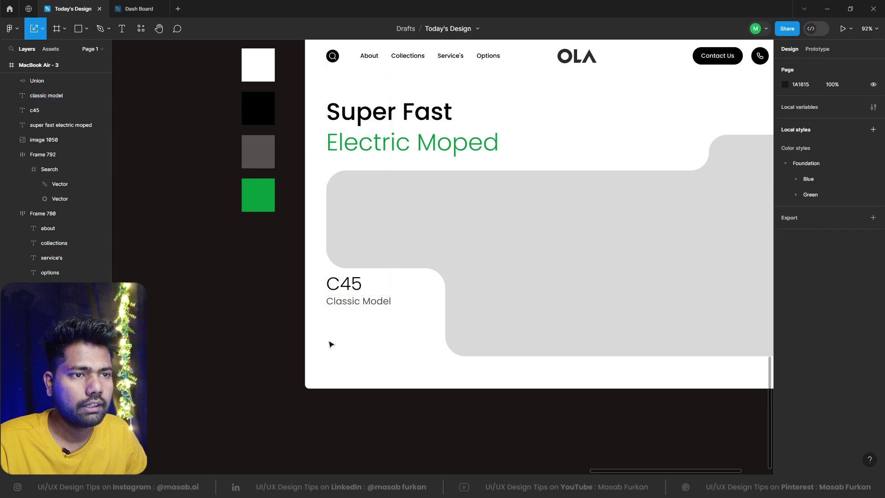
pyautogui.scroll(5, 317, 345)
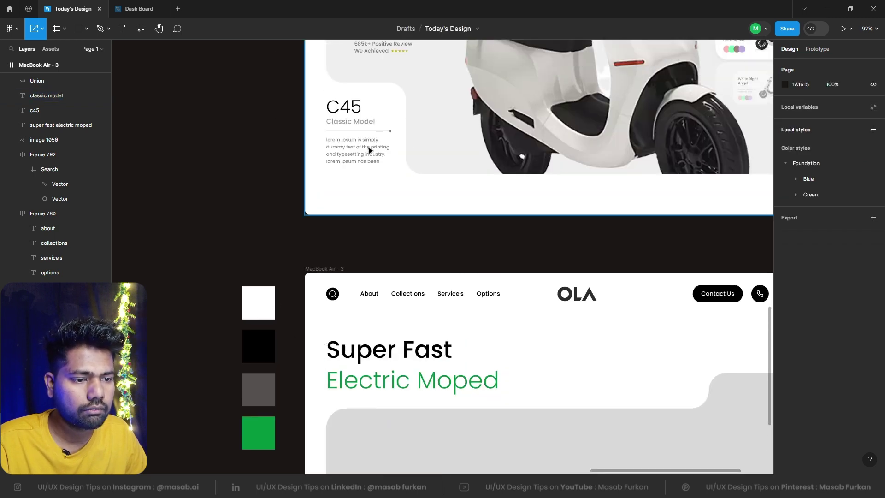
# Step: Draw a horizontal line under Classic Model with a Reversed triangle end at 50% opacity
pyautogui.scroll(-6, 325, 361)
pyautogui.keyDown('ctrl'); pyautogui.scroll(5, 332, 401); pyautogui.keyUp('ctrl')
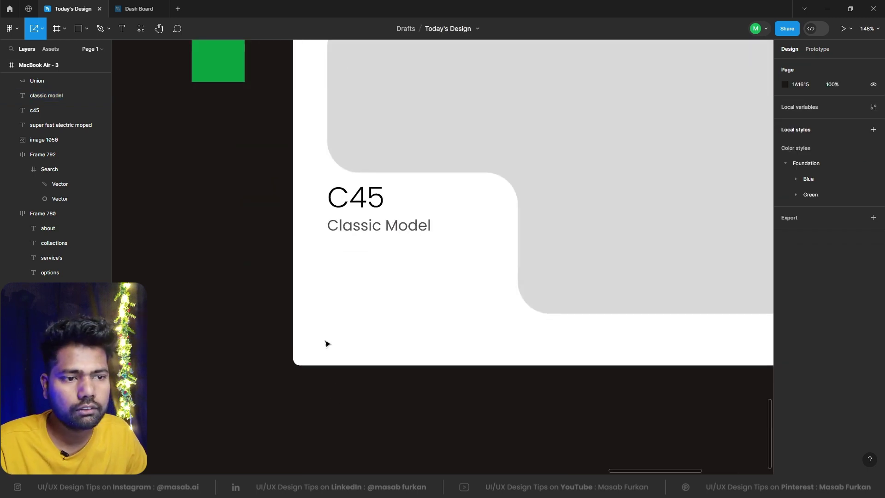
pyautogui.press('l')
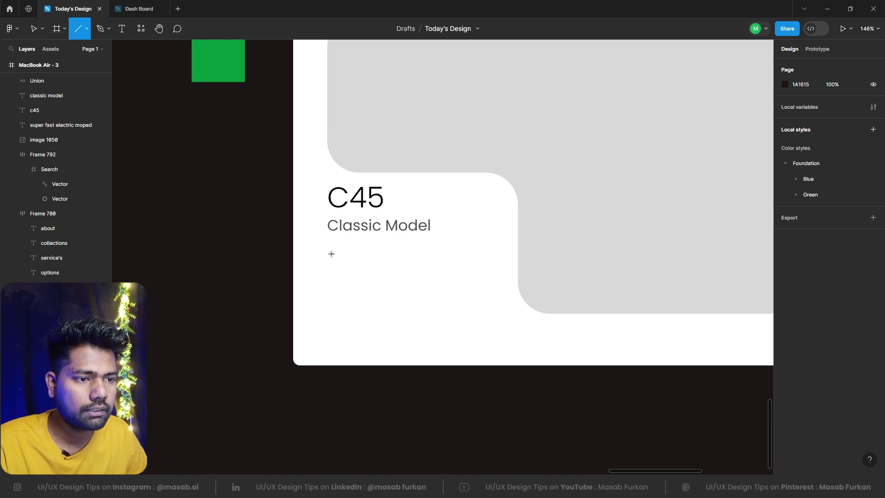
pyautogui.moveTo(328, 251); pyautogui.dragTo(444, 251)
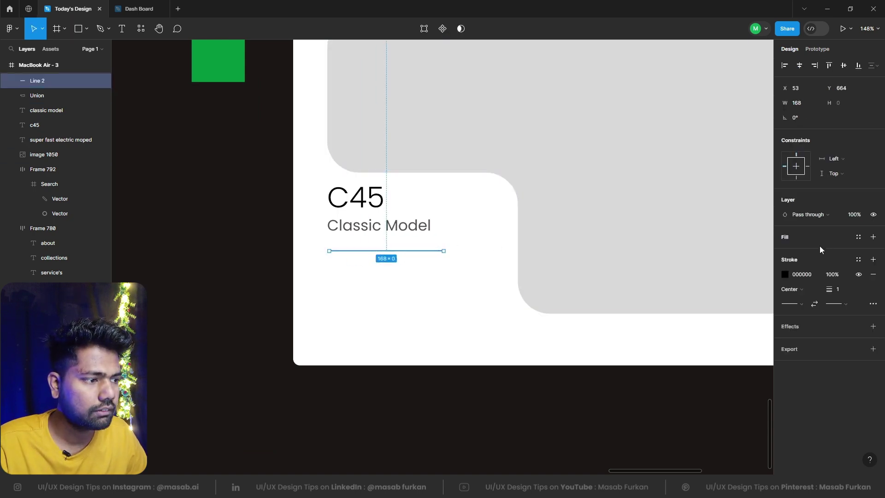
pyautogui.click(838, 309)
pyautogui.click(825, 336)
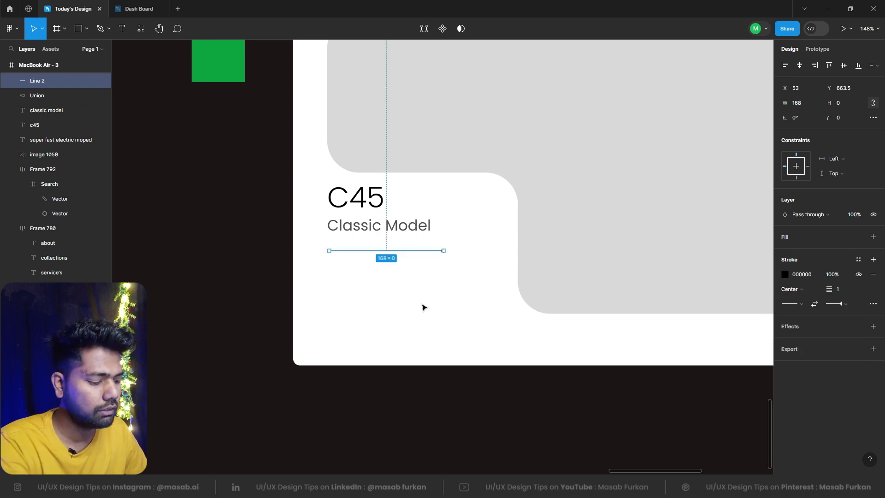
pyautogui.press('5')
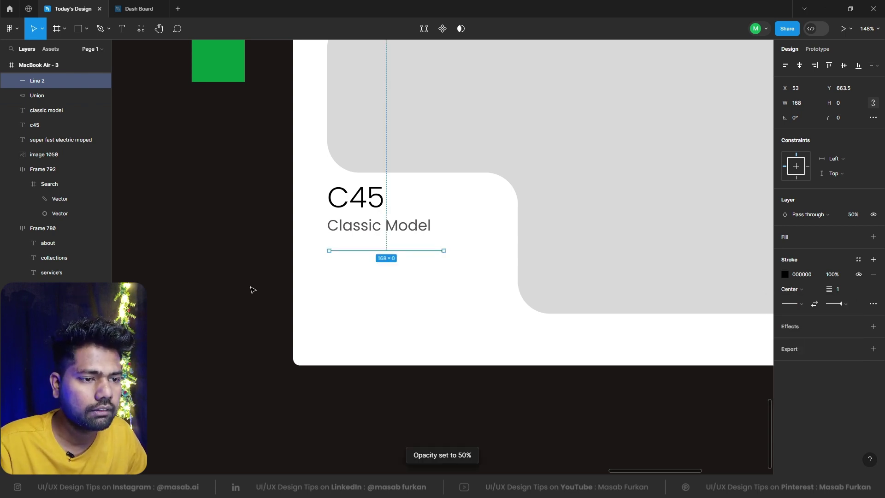
# Step: Nudge the arrow line up closer to the Classic Model caption
pyautogui.click(252, 288)
pyautogui.click(396, 252)
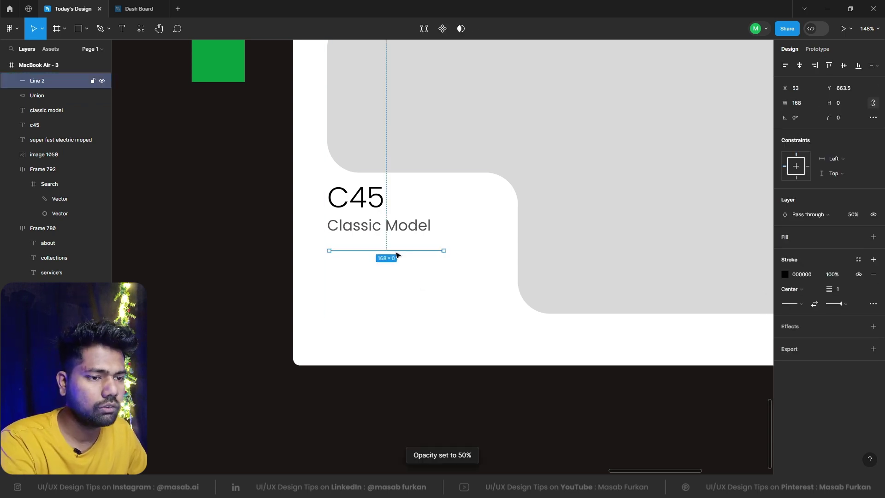
pyautogui.press('Up')
pyautogui.press('Up')
pyautogui.press('Up')
pyautogui.press('Up')
pyautogui.press('Up')
pyautogui.press('Up')
pyautogui.press('Up')
pyautogui.press('Up')
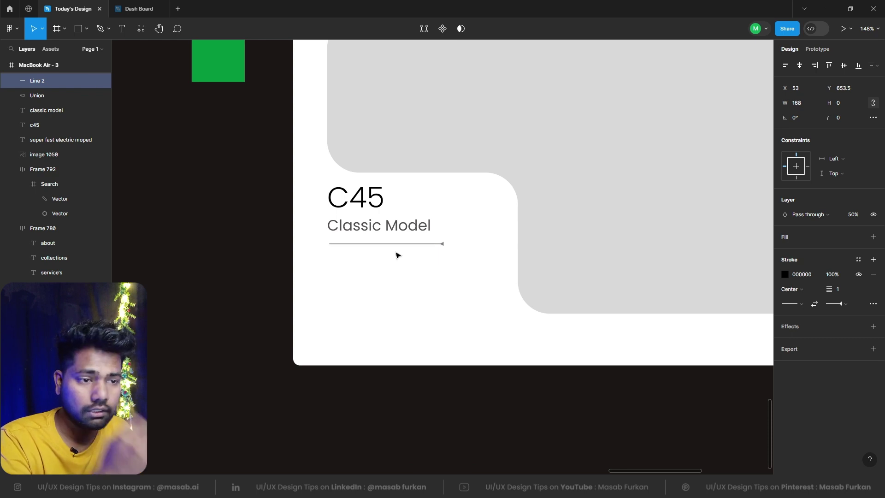
pyautogui.click(310, 255)
pyautogui.scroll(3, 282, 279)
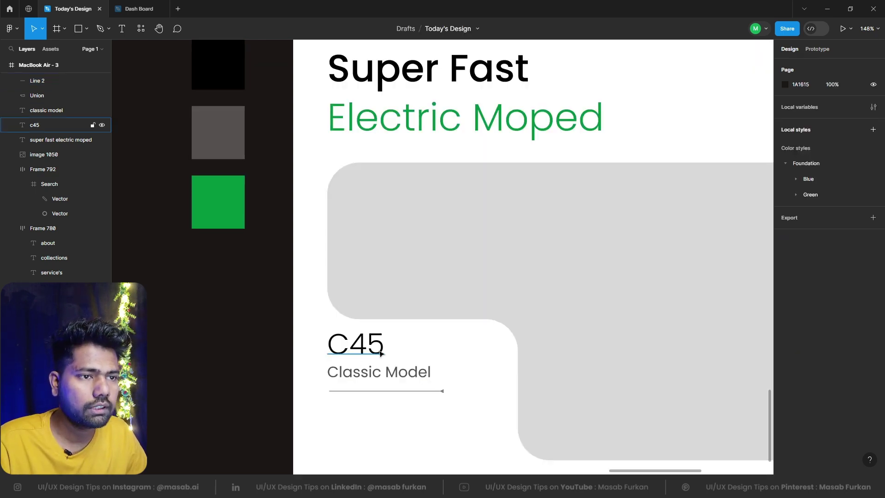
pyautogui.scroll(-5, 292, 231)
pyautogui.scroll(3, 292, 234)
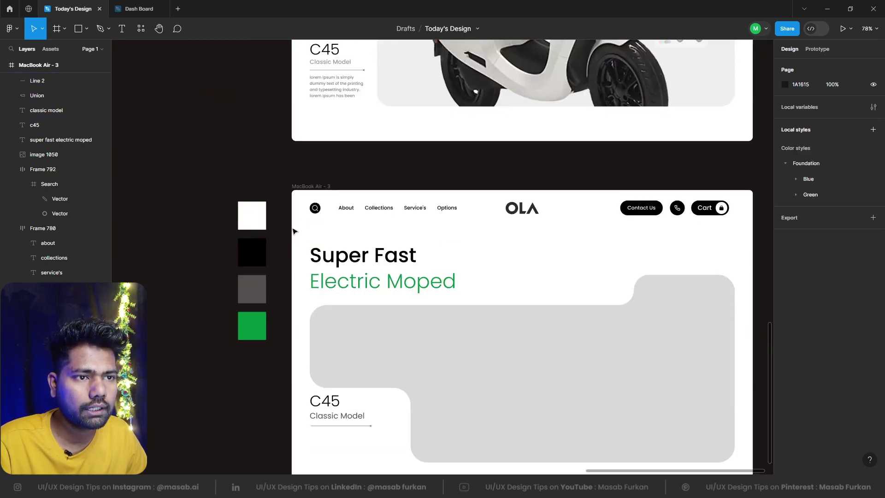
# Step: Paste the lorem ipsum paragraph into MacBook Air - 3 and place it under the arrow line
pyautogui.doubleClick(338, 92)
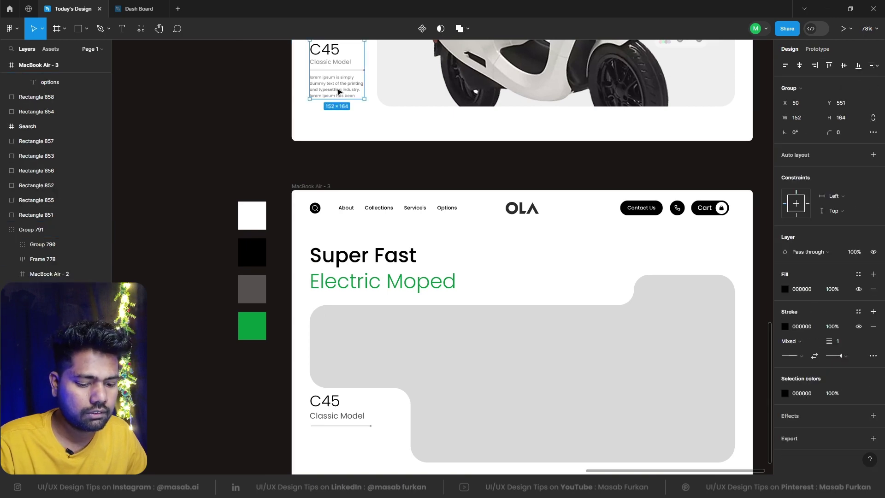
pyautogui.doubleClick(338, 92)
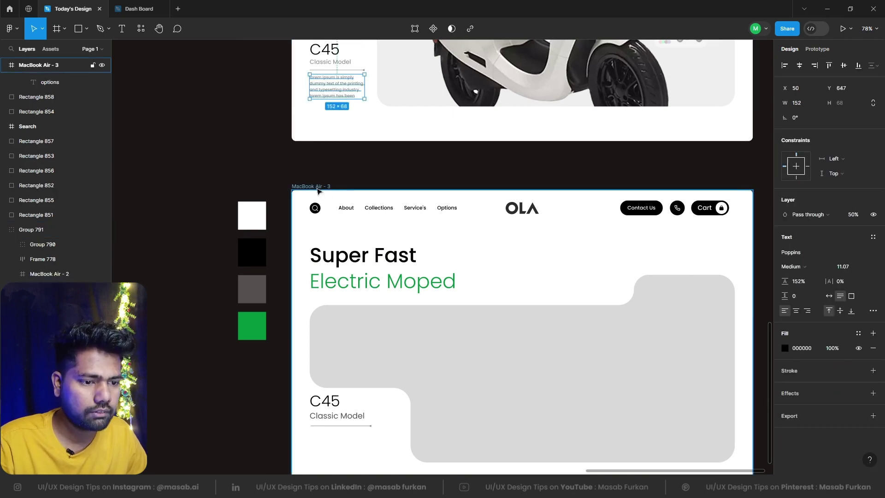
pyautogui.click(302, 186)
pyautogui.hotkey('ctrl', 'v')
pyautogui.moveTo(331, 245); pyautogui.dragTo(346, 454)
pyautogui.scroll(-3, 356, 414)
pyautogui.scroll(5, 322, 371)
pyautogui.moveTo(305, 232); pyautogui.dragTo(355, 212)
pyautogui.click(209, 265)
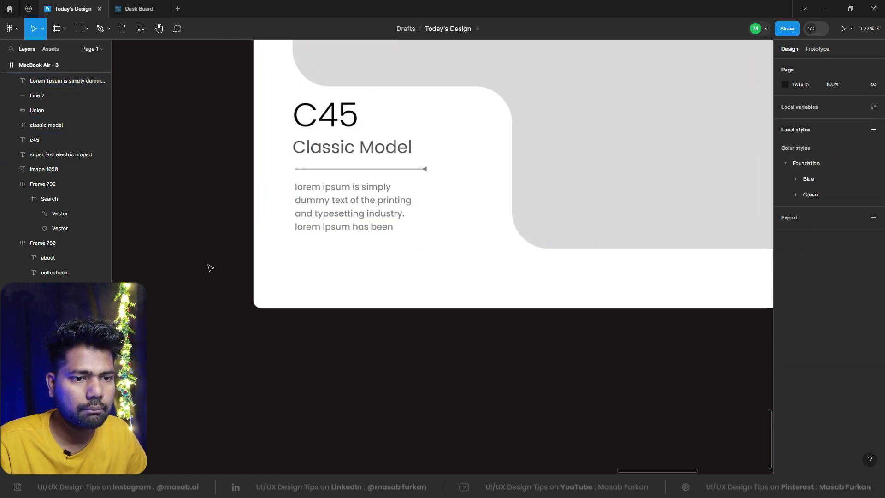
# Step: Group the lorem text, divider line and C45 texts into Group 794 and scale it to 192×200.63
pyautogui.scroll(-5, 221, 337)
pyautogui.scroll(3, 180, 337)
pyautogui.moveTo(254, 364); pyautogui.dragTo(290, 310)
pyautogui.hotkey('ctrl', 'g')
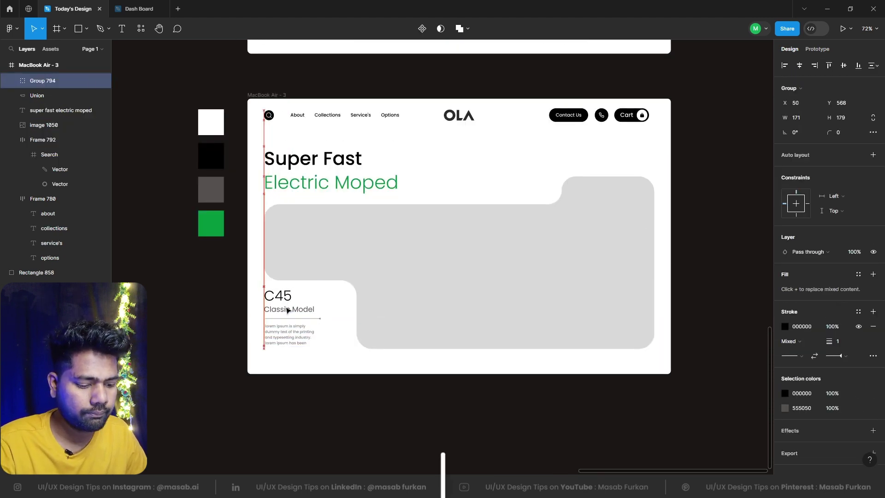
pyautogui.press('k')
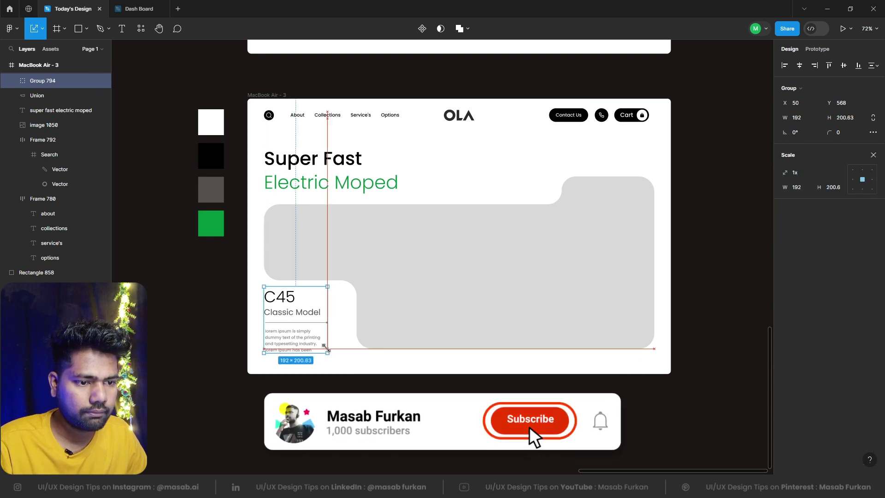
pyautogui.moveTo(321, 344); pyautogui.dragTo(322, 346)
pyautogui.click(307, 389)
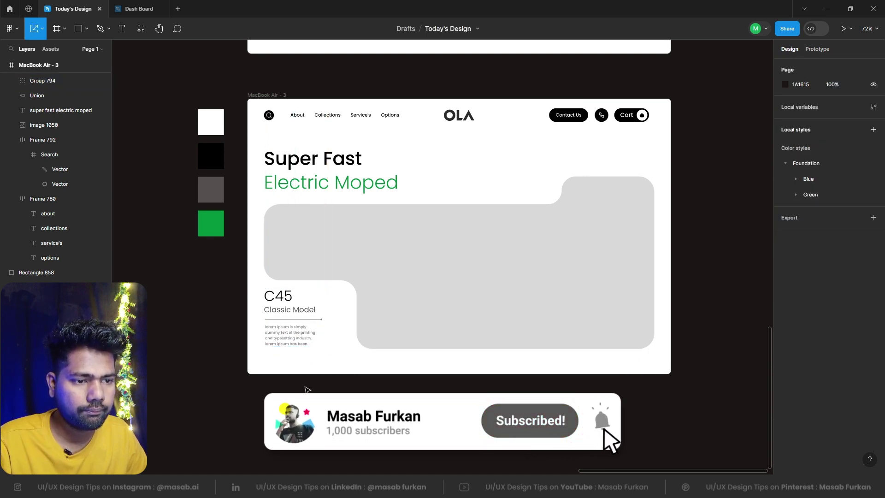
pyautogui.doubleClick(368, 327)
# Step: Stretch the Union's lower rectangle left to 704 wide so the gray block hugs the C45 text group
pyautogui.moveTo(355, 314); pyautogui.dragTo(333, 314)
pyautogui.hotkey('ctrl', 'z')
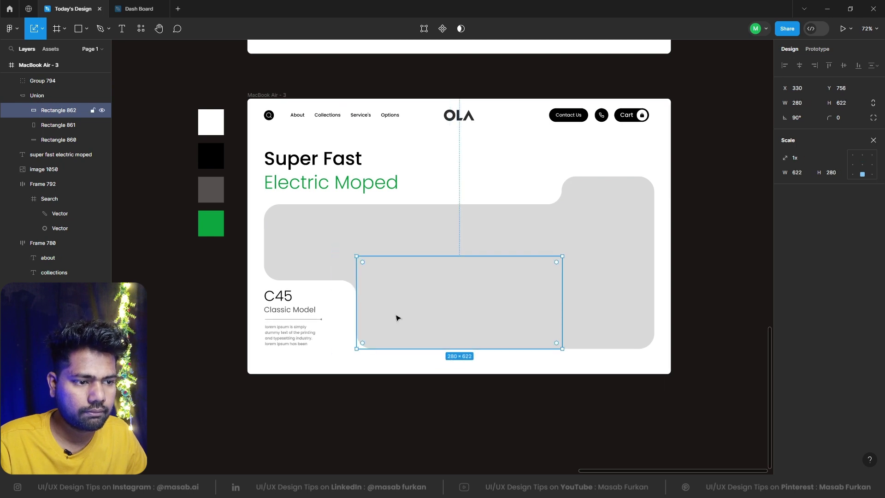
pyautogui.doubleClick(398, 315)
pyautogui.press('Escape')
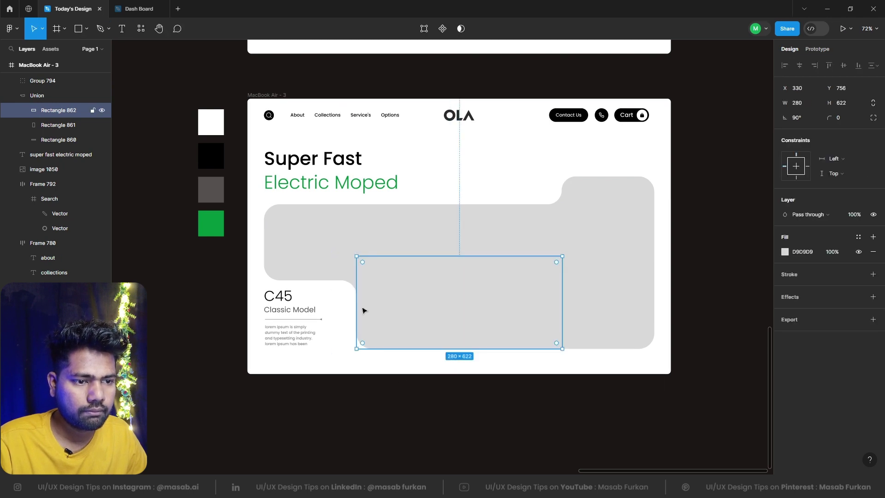
pyautogui.moveTo(357, 308); pyautogui.dragTo(329, 304)
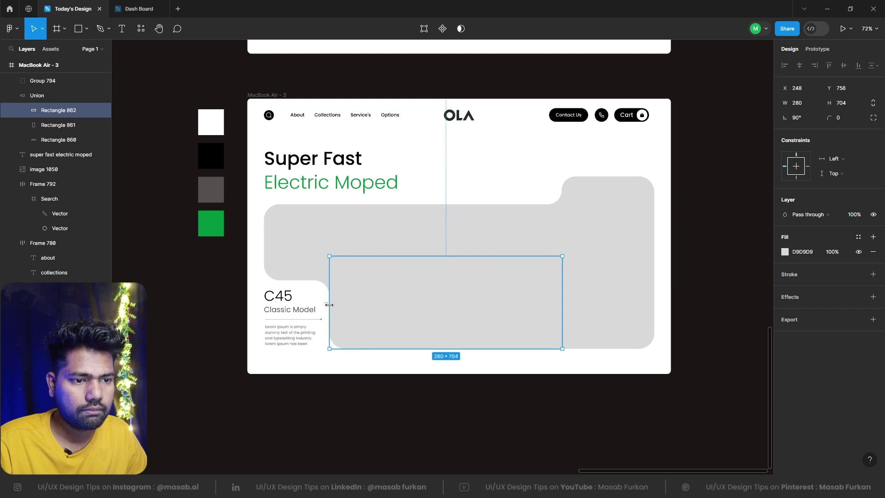
pyautogui.click(225, 297)
pyautogui.keyDown('ctrl'); pyautogui.scroll(-3, 218, 355); pyautogui.keyUp('ctrl')
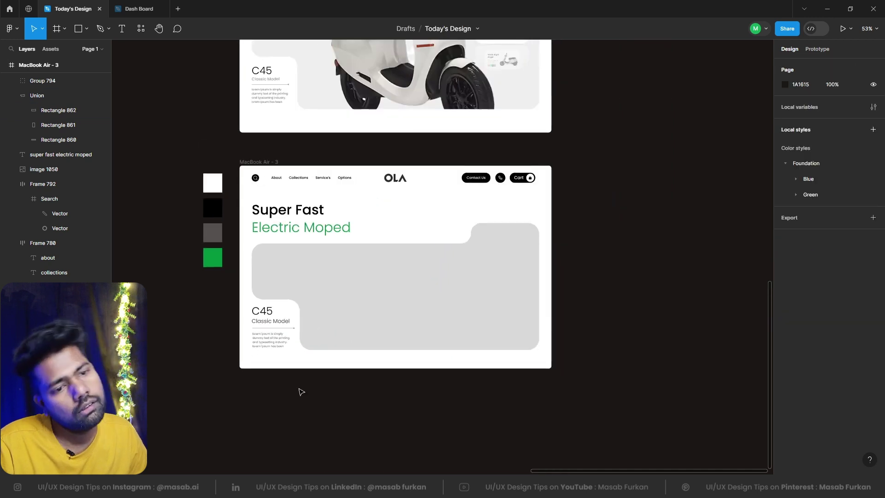
pyautogui.scroll(2, 300, 389)
pyautogui.scroll(4, 313, 394)
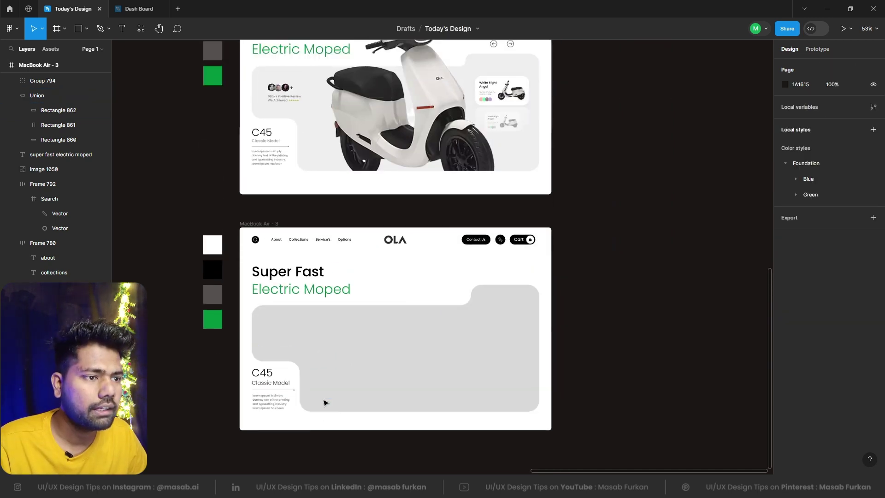
pyautogui.keyDown('ctrl'); pyautogui.scroll(3, 478, 189); pyautogui.keyUp('ctrl')
pyautogui.keyDown('ctrl'); pyautogui.scroll(-4, 477, 183); pyautogui.keyUp('ctrl')
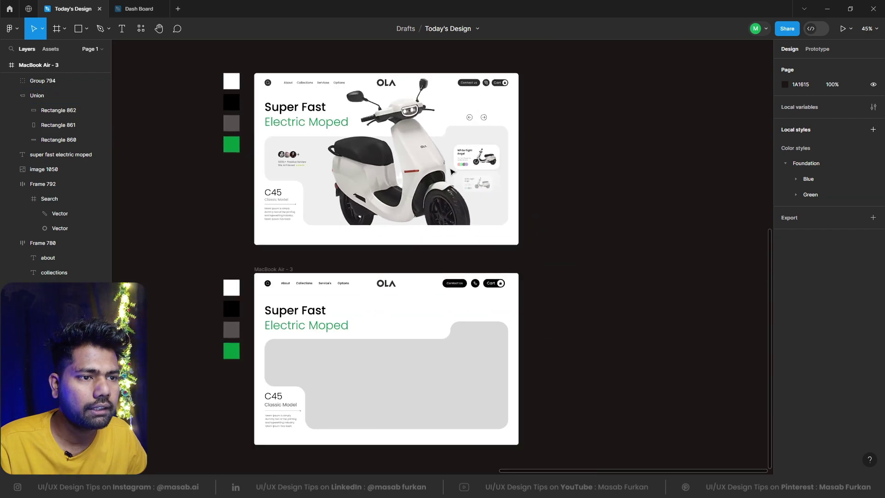
# Step: Copy the white moped image from the MacBook Air - 2 reference and paste it into MacBook Air - 3
pyautogui.click(413, 148)
pyautogui.doubleClick(413, 148)
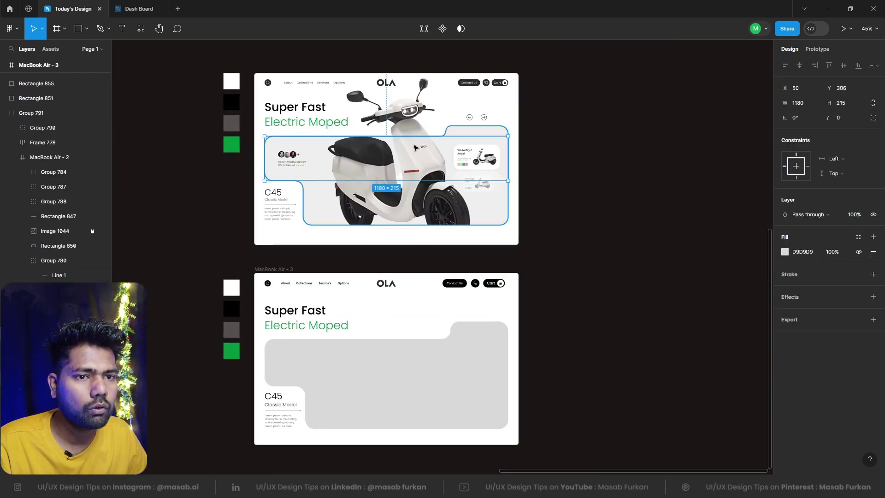
pyautogui.doubleClick(413, 148)
pyautogui.click(274, 80)
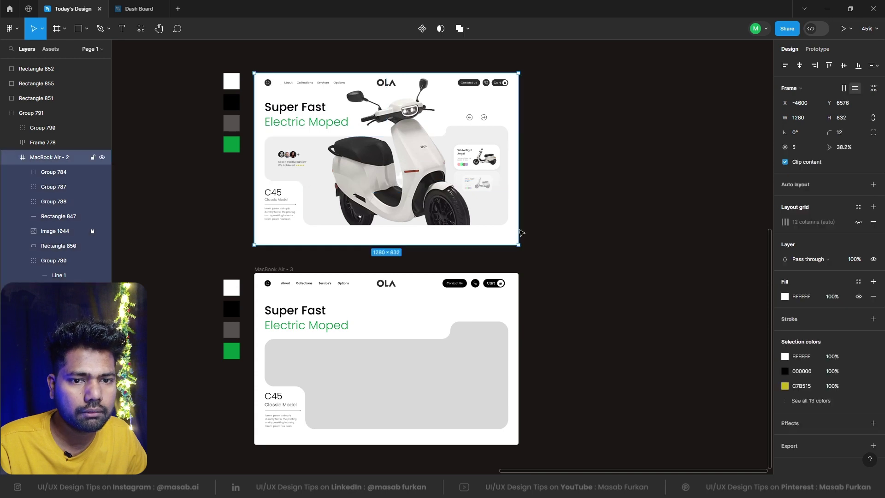
pyautogui.click(79, 233)
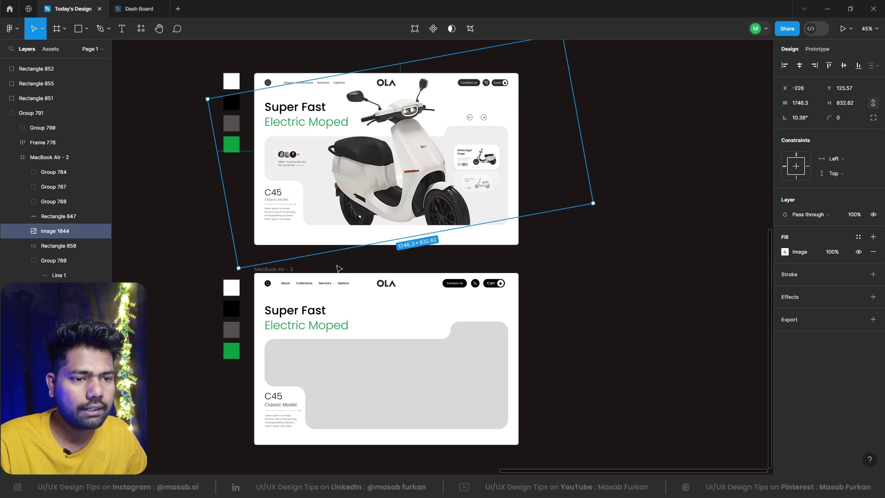
pyautogui.click(286, 269)
pyautogui.hotkey('ctrl', 'v')
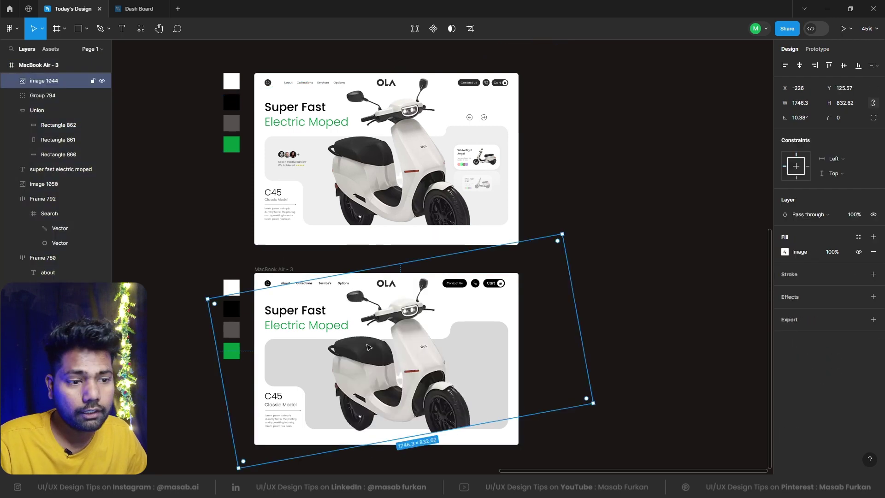
pyautogui.scroll(-3, 369, 347)
pyautogui.click(370, 395)
pyautogui.scroll(5, 382, 379)
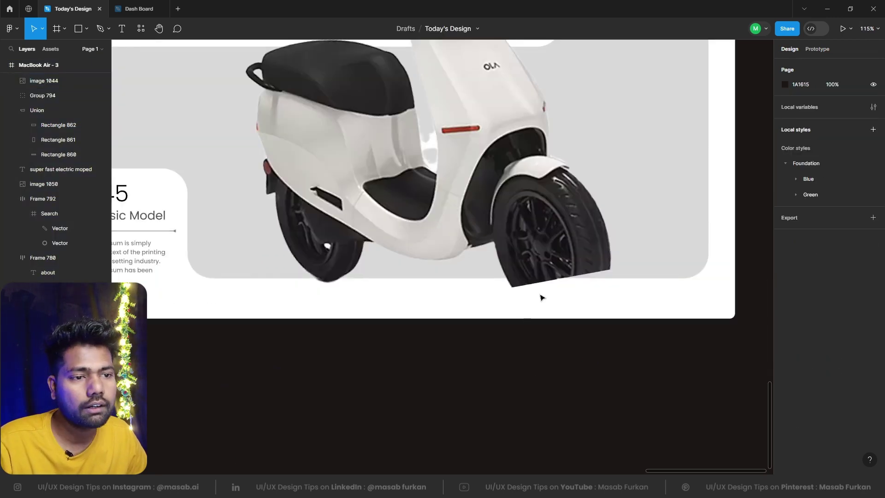
pyautogui.scroll(-5, 431, 436)
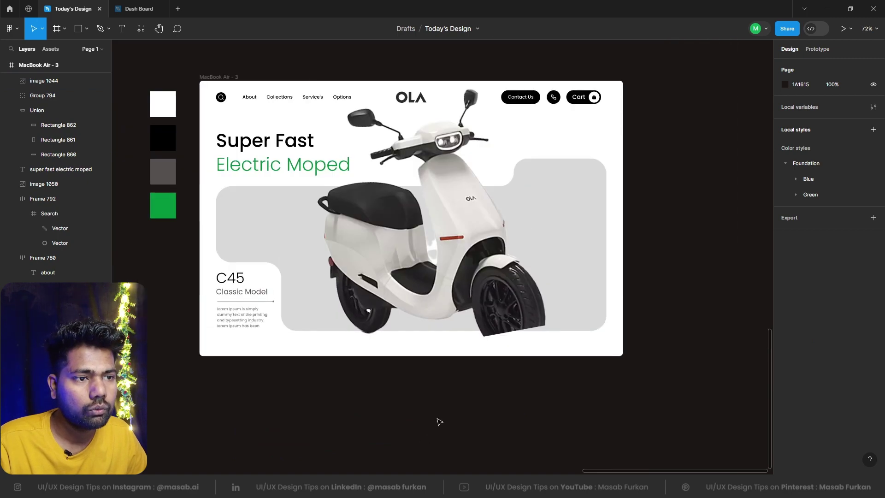
# Step: Nudge the pasted moped photo vertically until it sits over the gray hero shape
pyautogui.click(479, 259)
pyautogui.hotkey('ctrl', 'z')
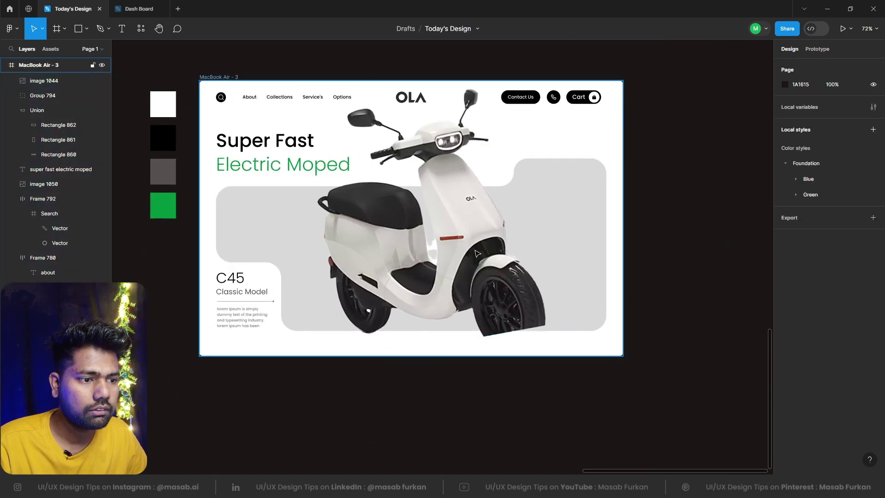
pyautogui.doubleClick(475, 251)
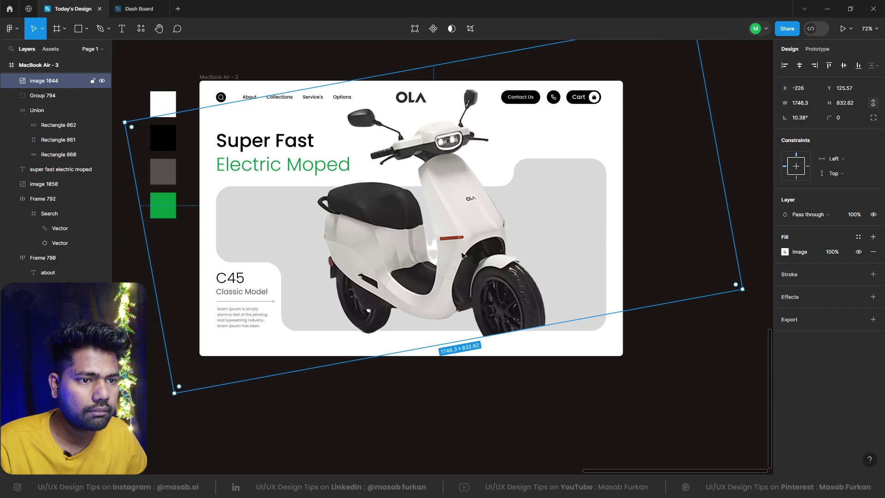
pyautogui.moveTo(463, 246); pyautogui.dragTo(463, 251)
pyautogui.scroll(-4, 447, 361)
pyautogui.scroll(1, 447, 369)
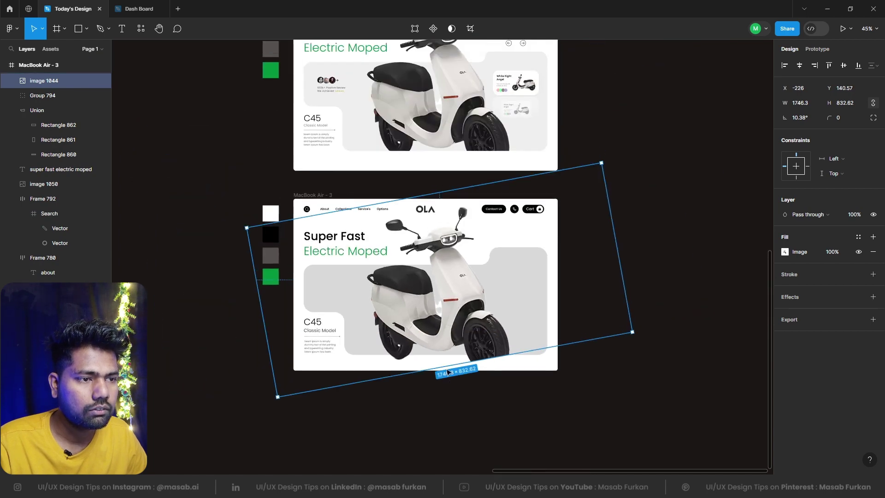
pyautogui.moveTo(450, 315); pyautogui.dragTo(451, 311)
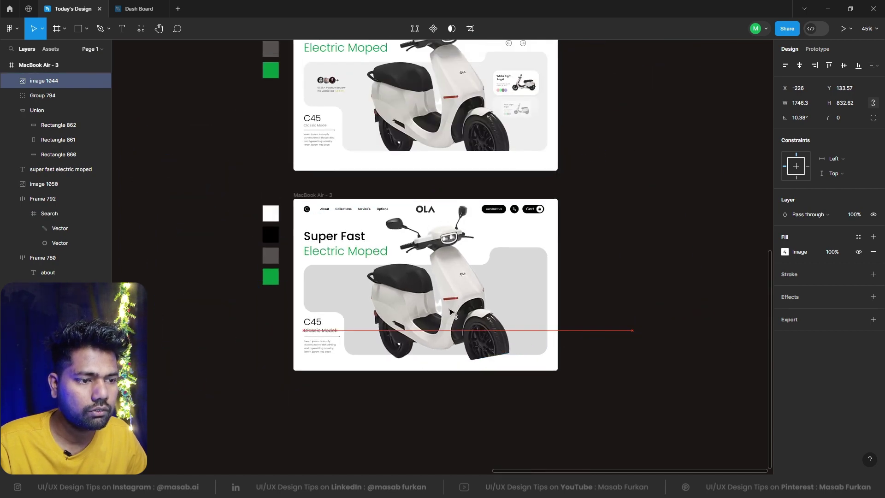
pyautogui.click(416, 427)
pyautogui.scroll(4, 416, 427)
pyautogui.click(516, 258)
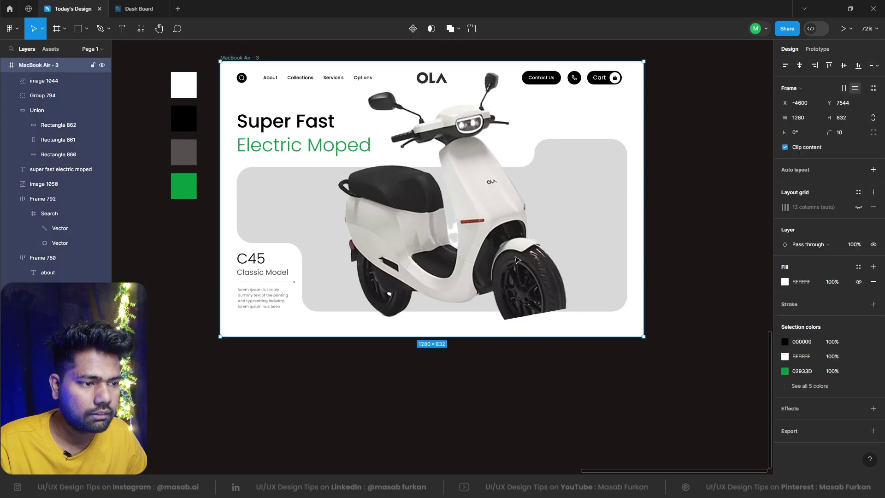
pyautogui.click(513, 252)
pyautogui.moveTo(515, 258); pyautogui.dragTo(515, 261)
pyautogui.click(460, 400)
pyautogui.scroll(1, 460, 399)
# Step: Draw a rectangle below the moped's wheels and fill it with white sampled from the canvas
pyautogui.press('r')
pyautogui.scroll(3, 392, 401)
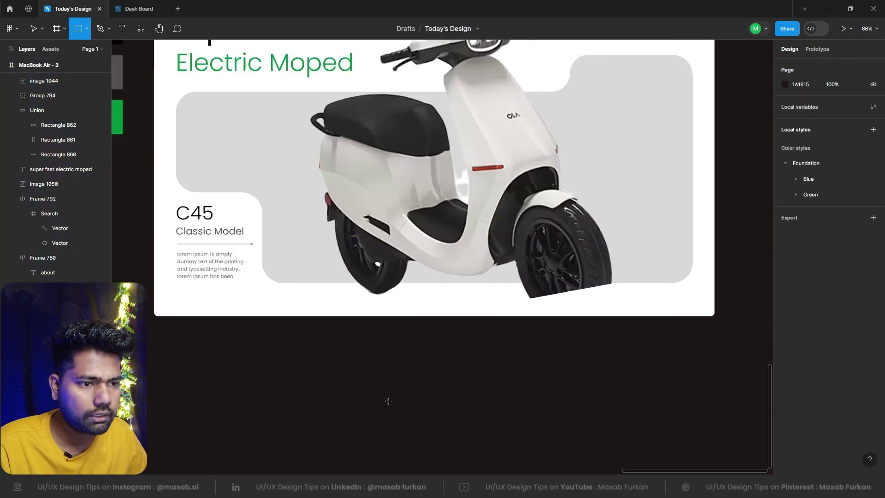
pyautogui.moveTo(317, 276); pyautogui.dragTo(715, 236)
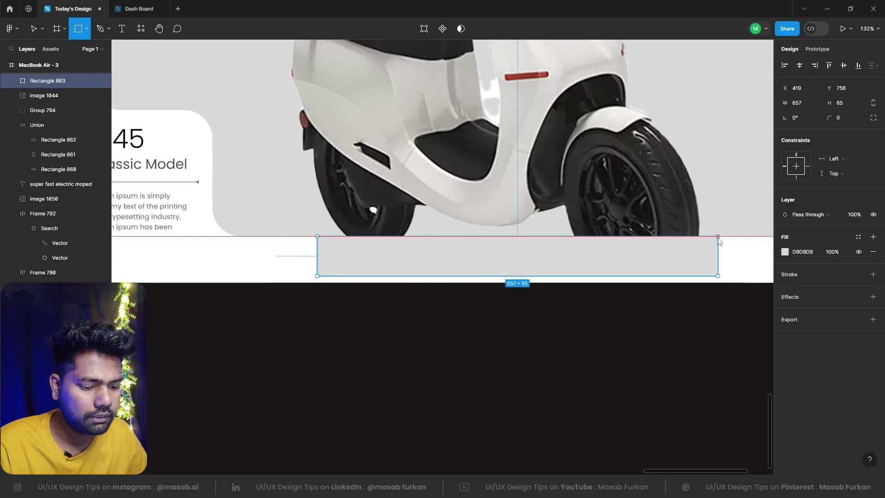
pyautogui.press('i')
pyautogui.click(288, 257)
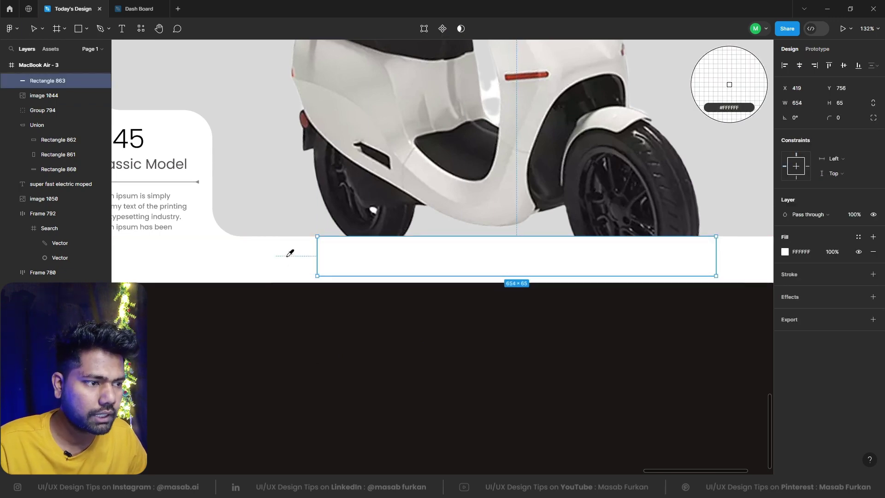
pyautogui.press('Escape')
# Step: Shrink the white bar to 654×46 so it hides the moped photo's overflow
pyautogui.scroll(-3, 427, 357)
pyautogui.click(491, 296)
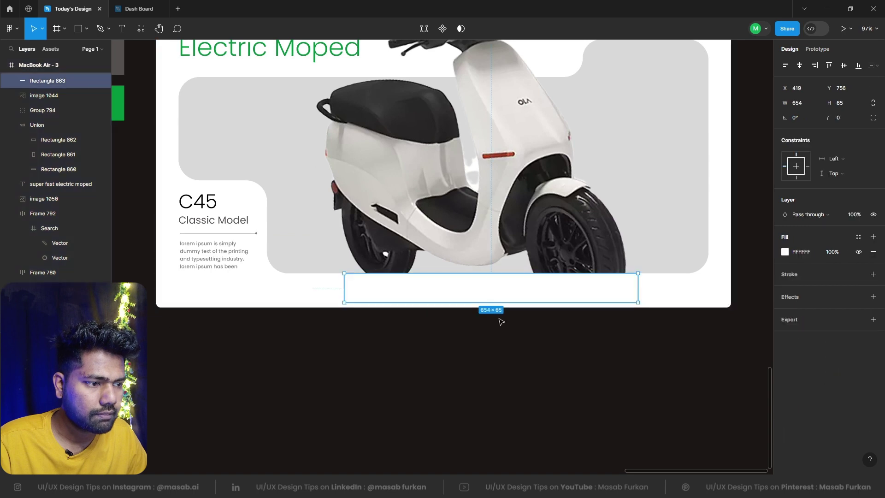
pyautogui.moveTo(501, 304); pyautogui.dragTo(499, 295)
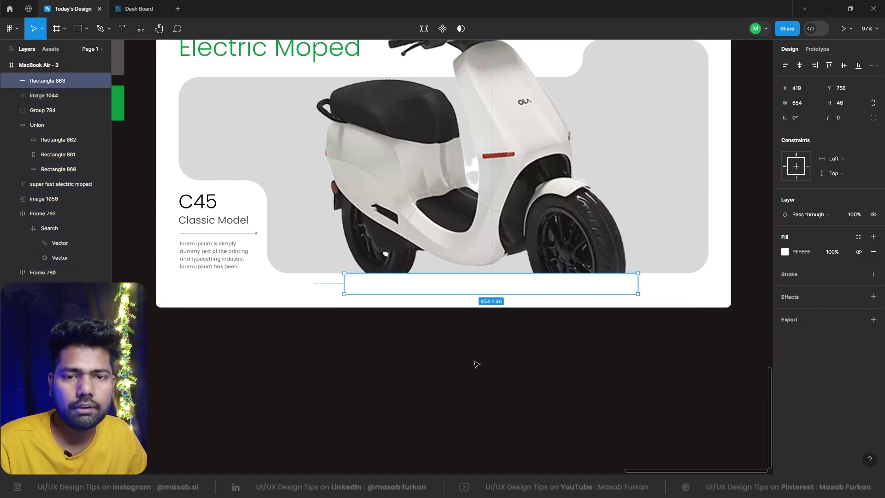
pyautogui.click(475, 368)
pyautogui.scroll(-2, 475, 372)
pyautogui.scroll(-2, 474, 372)
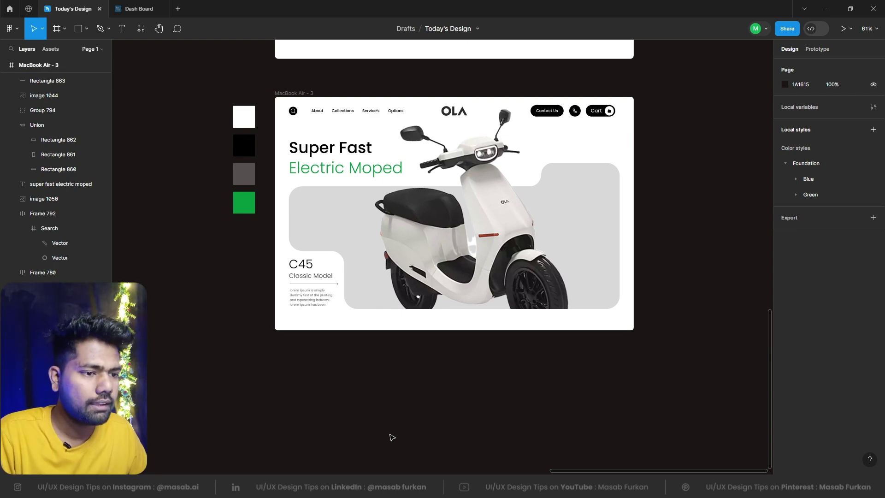
pyautogui.scroll(-2, 445, 427)
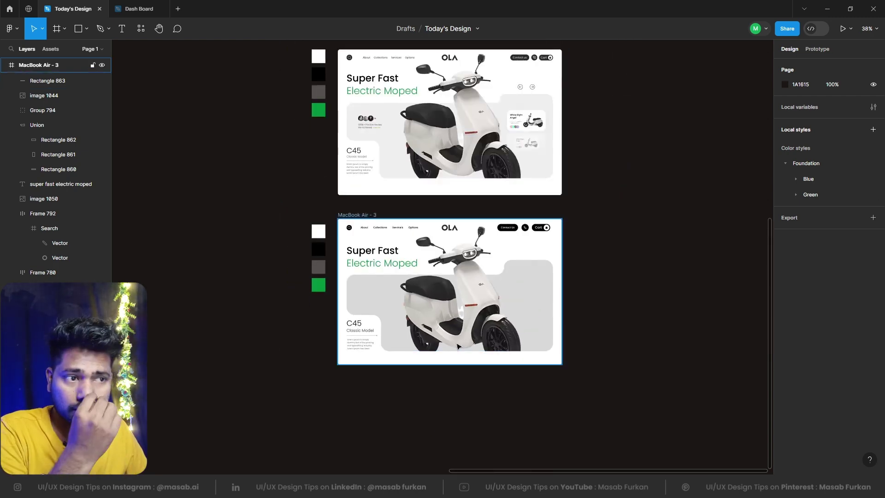
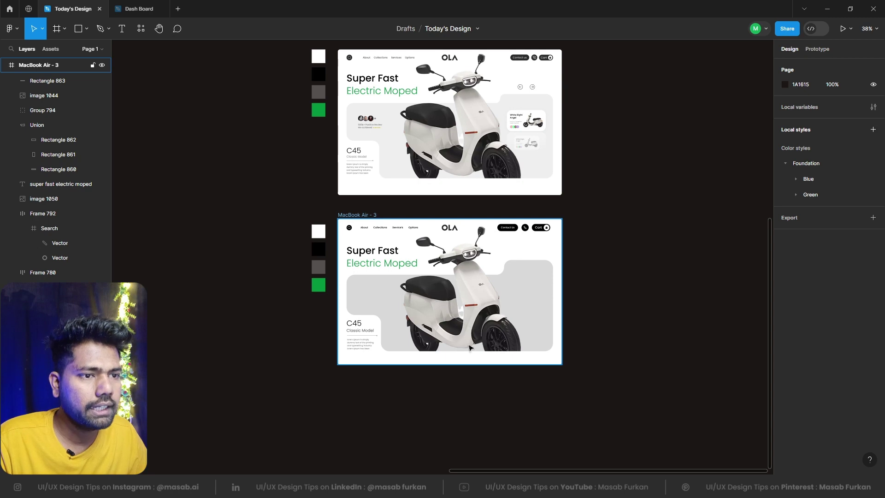
# Step: Create two circular portraits with the Avatars plugin and place the second beside the first
pyautogui.scroll(3, 352, 229)
pyautogui.scroll(4, 327, 173)
pyautogui.scroll(1, 363, 172)
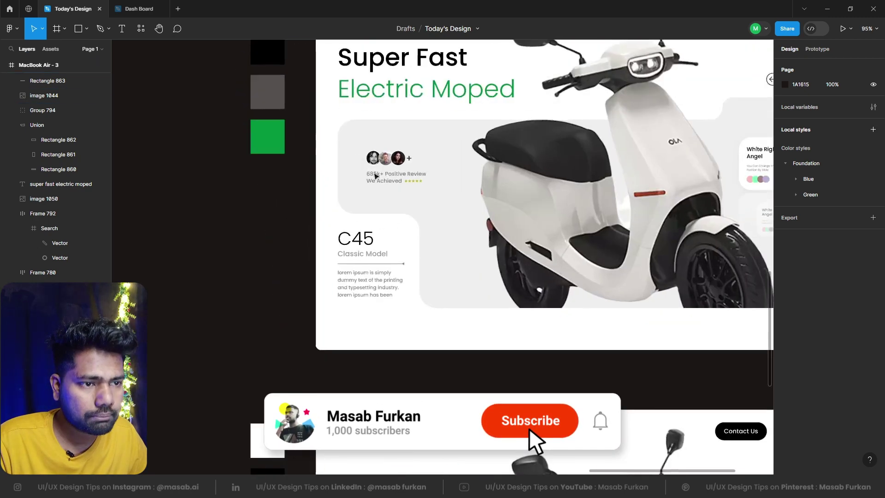
pyautogui.scroll(2, 375, 176)
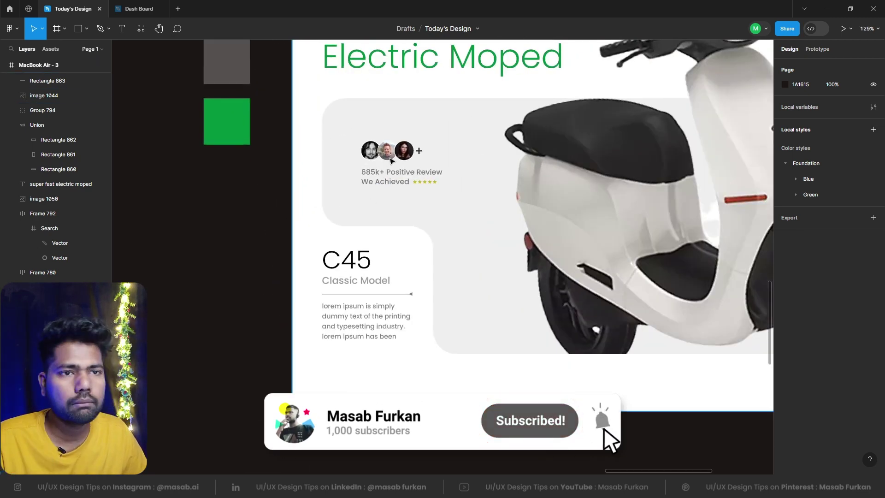
pyautogui.click(141, 30)
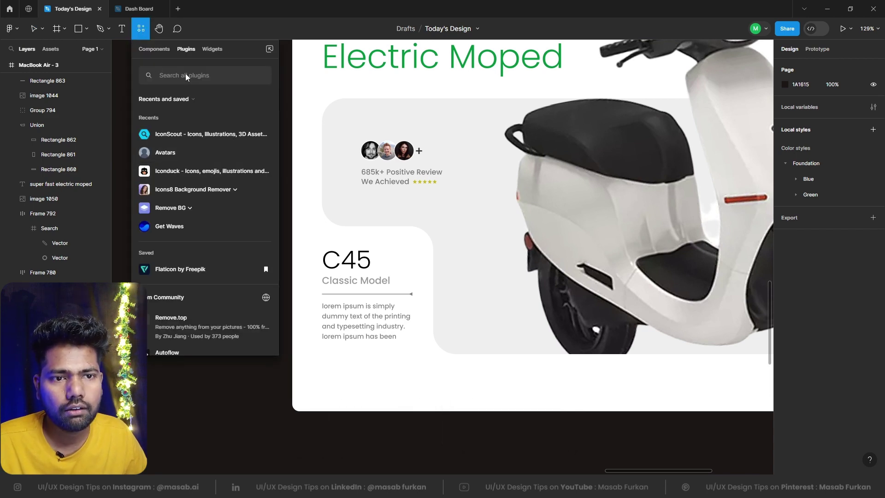
pyautogui.click(171, 153)
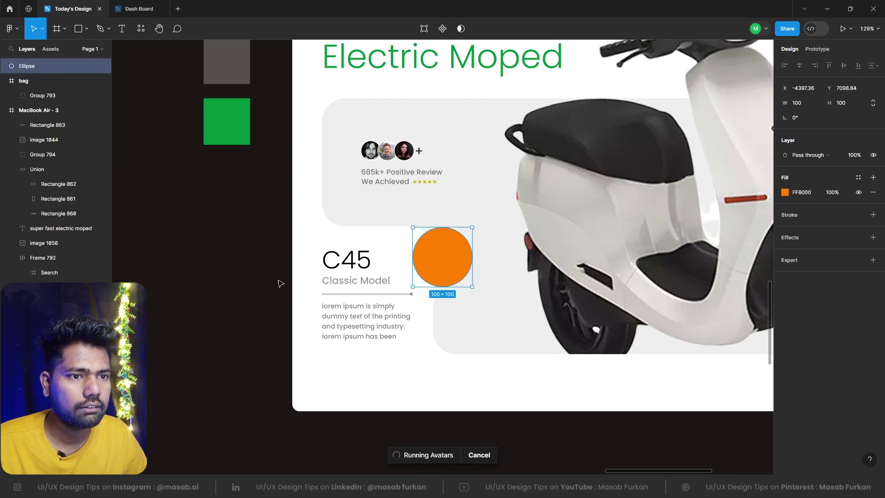
pyautogui.click(210, 251)
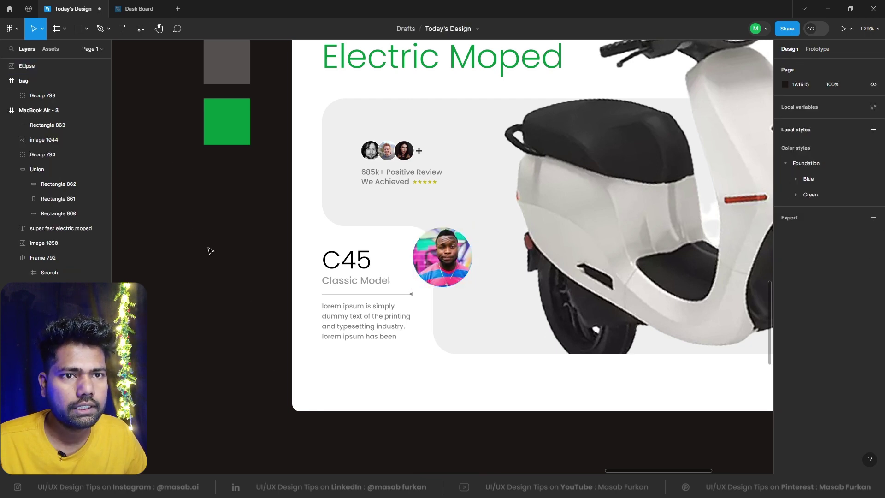
pyautogui.click(136, 29)
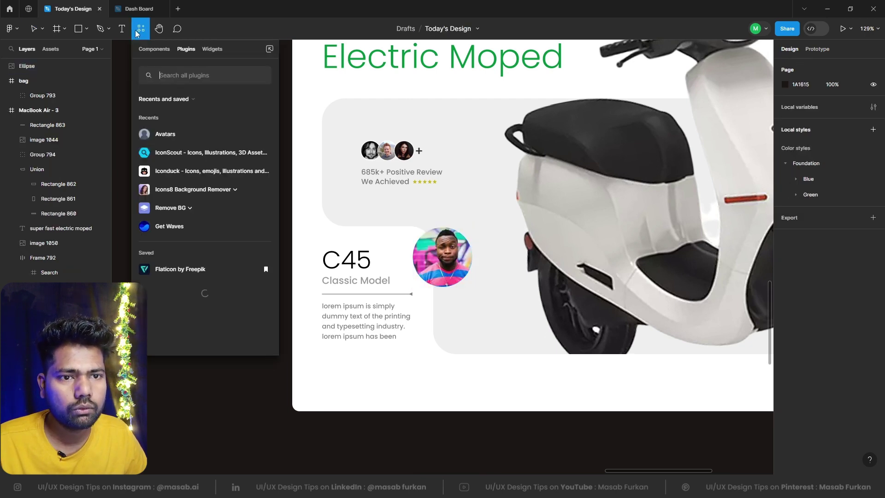
pyautogui.click(170, 134)
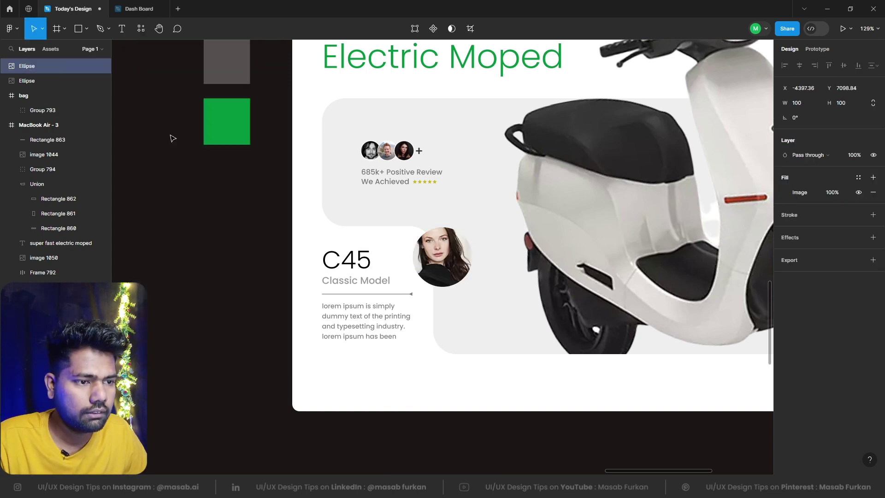
pyautogui.moveTo(432, 241); pyautogui.dragTo(395, 231)
# Step: Add a third Avatars portrait and move all three into the landing page frame
pyautogui.click(203, 243)
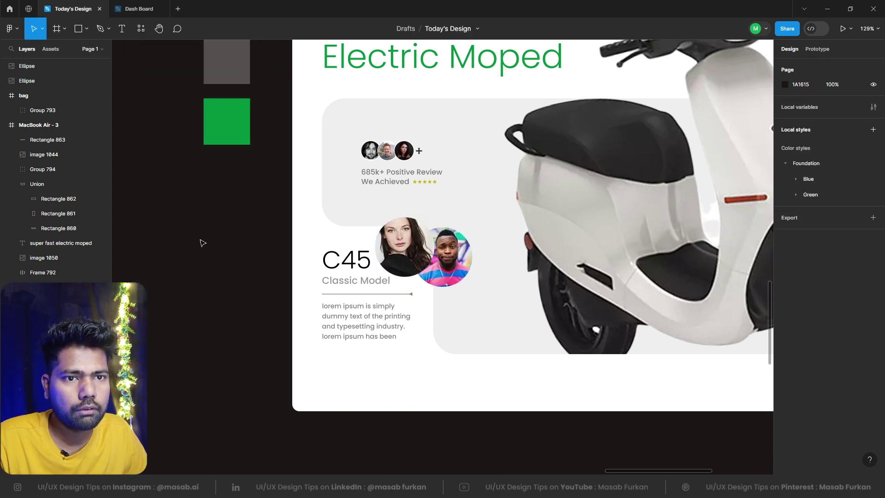
pyautogui.click(141, 28)
pyautogui.click(170, 134)
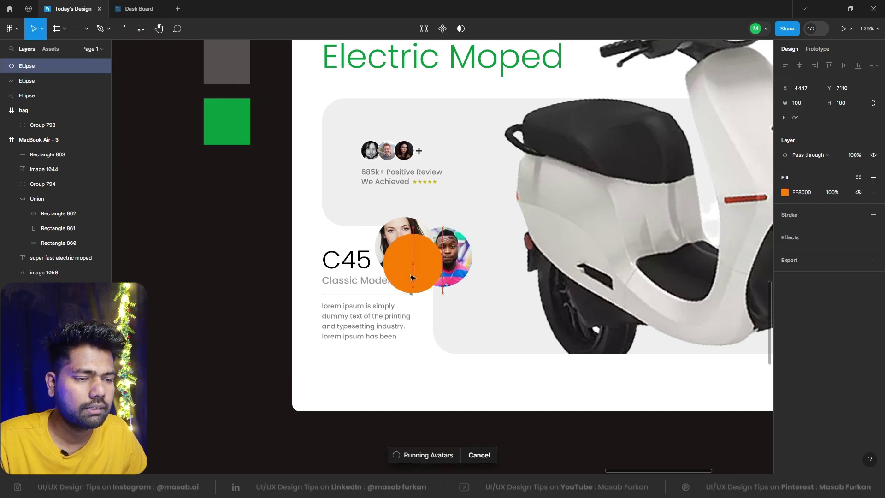
pyautogui.moveTo(412, 278); pyautogui.dragTo(393, 282)
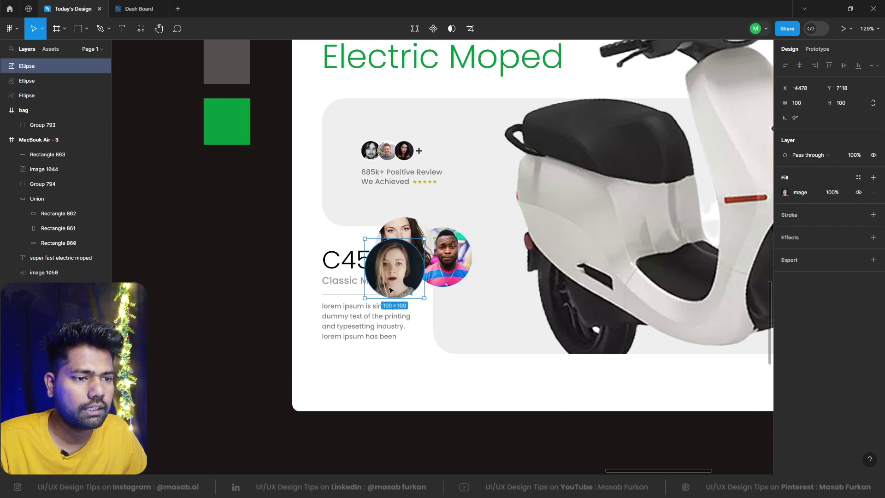
pyautogui.keyDown('shift'); pyautogui.click(454, 262); pyautogui.keyUp('shift')
pyautogui.keyDown('shift'); pyautogui.click(410, 224); pyautogui.keyUp('shift')
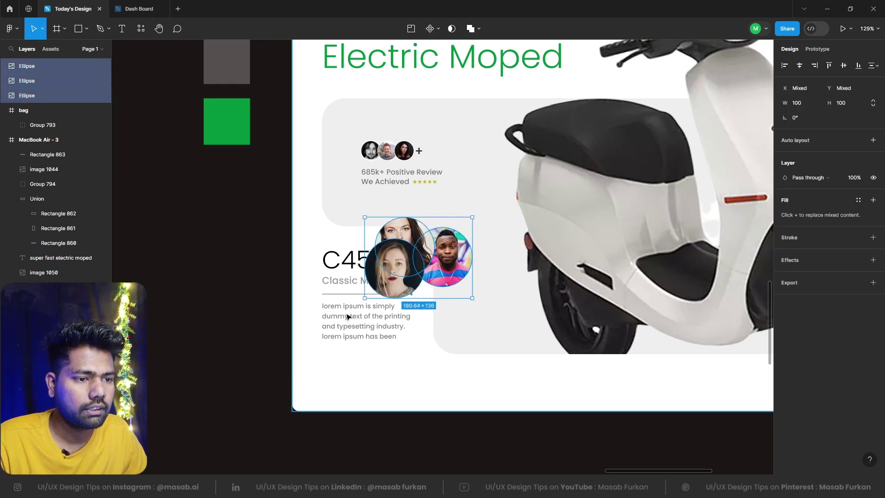
pyautogui.scroll(-3, 346, 316)
pyautogui.moveTo(378, 288)
pyautogui.mouseDown()
pyautogui.moveTo(380, 494)
pyautogui.moveTo(383, 304)
pyautogui.mouseUp()
# Step: Align the portraits' vertical centres, distribute them horizontally at -30 spacing, and add a stroke
pyautogui.scroll(3, 207, 392)
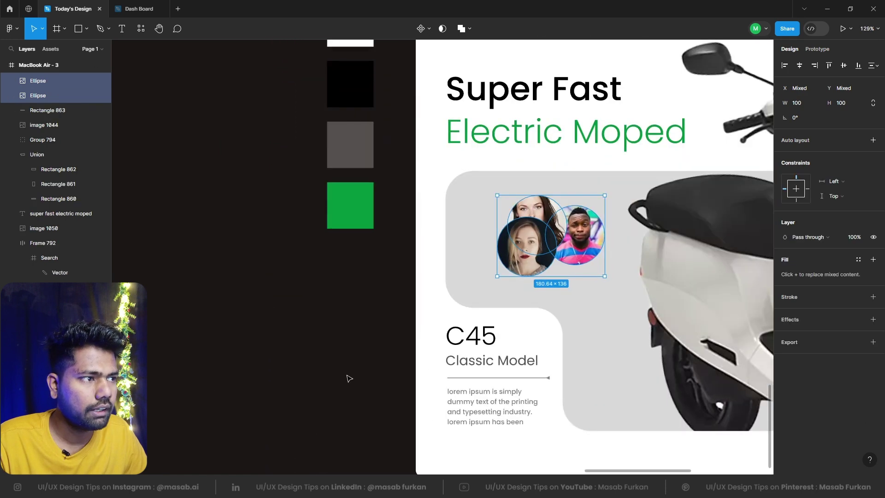
pyautogui.click(844, 67)
pyautogui.click(873, 65)
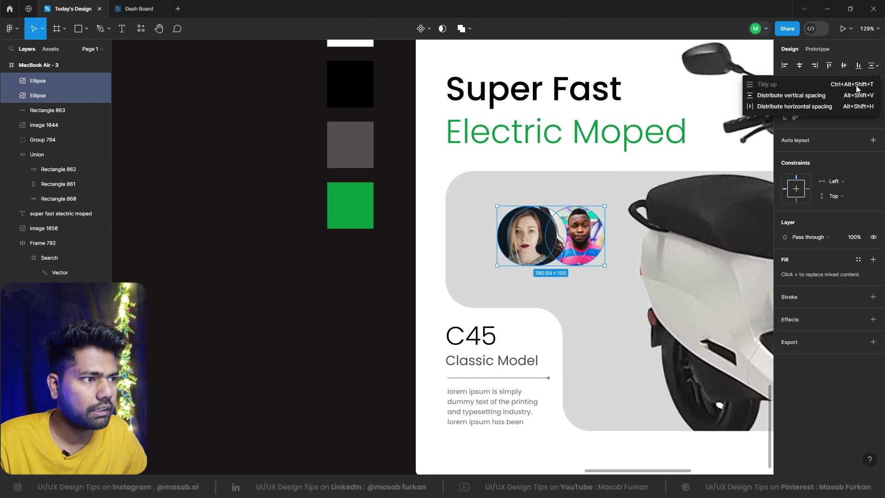
pyautogui.click(808, 106)
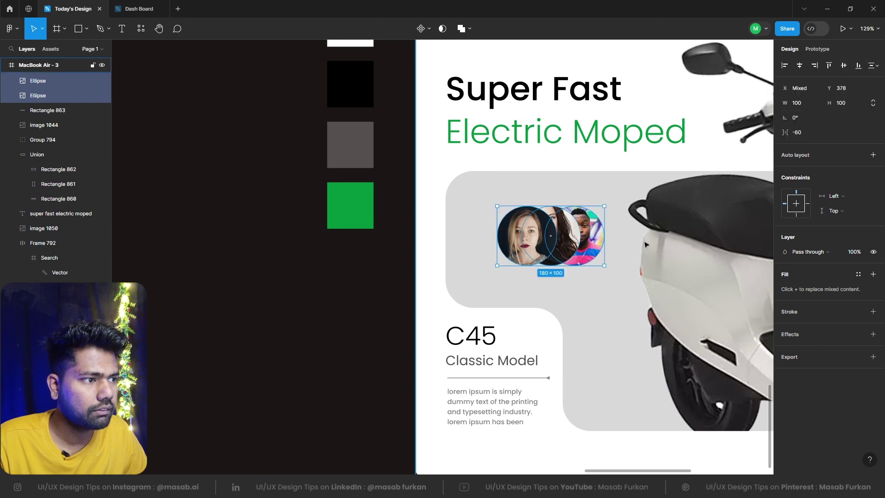
pyautogui.moveTo(785, 132); pyautogui.dragTo(815, 146)
pyautogui.click(872, 312)
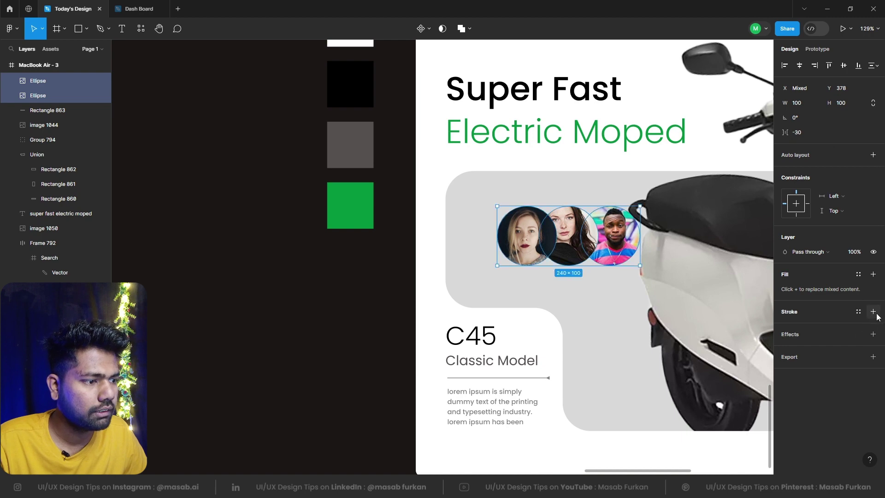
# Step: Make the portrait stroke white FFFFFF, 4 px thick, positioned outside
pyautogui.click(790, 341)
pyautogui.click(792, 339)
pyautogui.click(784, 327)
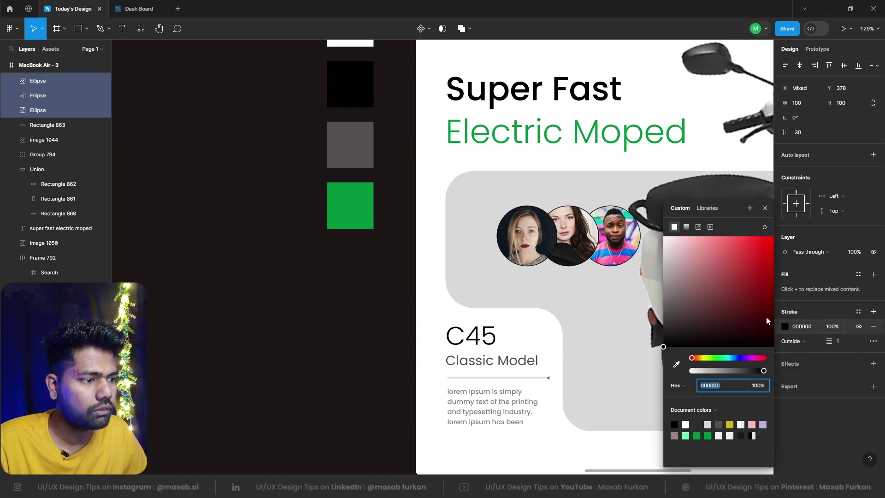
pyautogui.moveTo(746, 304); pyautogui.dragTo(661, 234)
pyautogui.moveTo(830, 341); pyautogui.dragTo(836, 341)
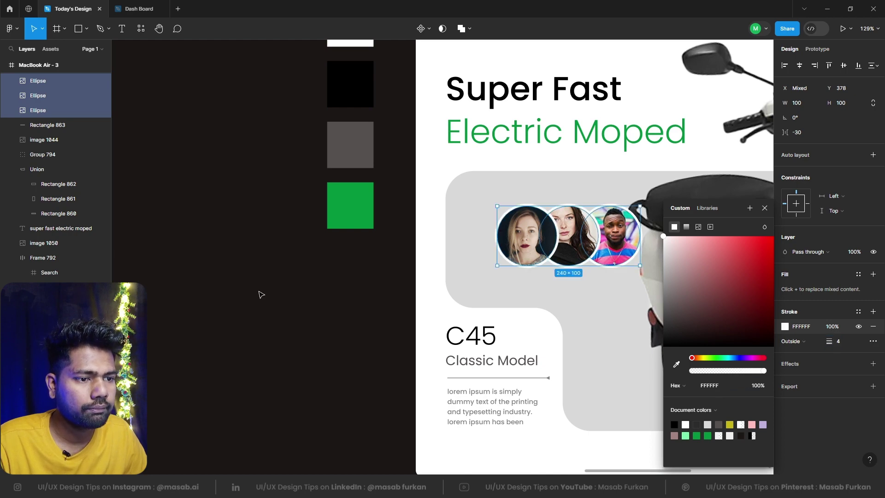
pyautogui.click(261, 295)
# Step: Scale the three portraits down to about 113 × 43 with -8 spacing
pyautogui.scroll(-4, 262, 295)
pyautogui.scroll(1, 280, 322)
pyautogui.click(414, 309)
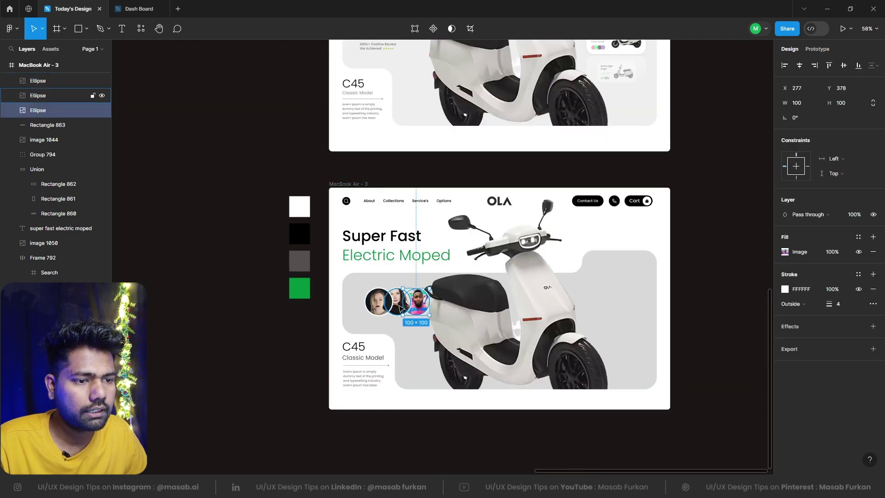
pyautogui.keyDown('shift'); pyautogui.click(400, 308); pyautogui.keyUp('shift')
pyautogui.keyDown('shift'); pyautogui.click(382, 303); pyautogui.keyUp('shift')
pyautogui.scroll(3, 382, 303)
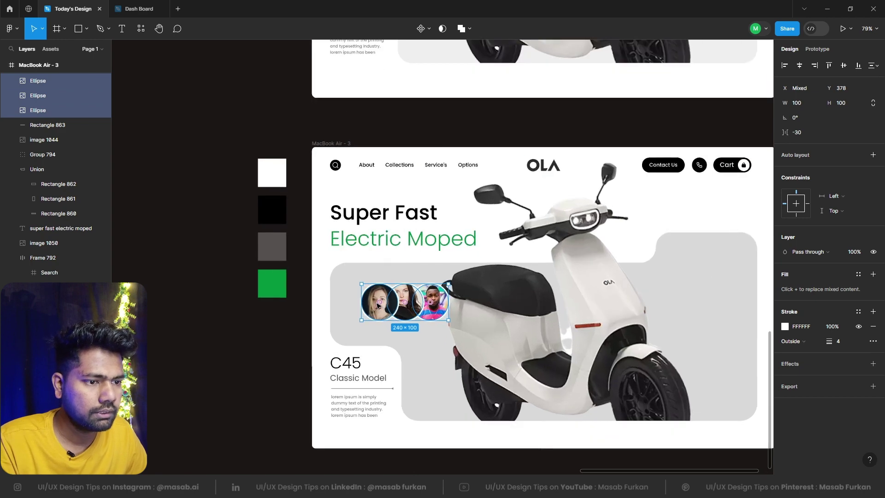
pyautogui.press('k')
pyautogui.moveTo(447, 305); pyautogui.dragTo(386, 293)
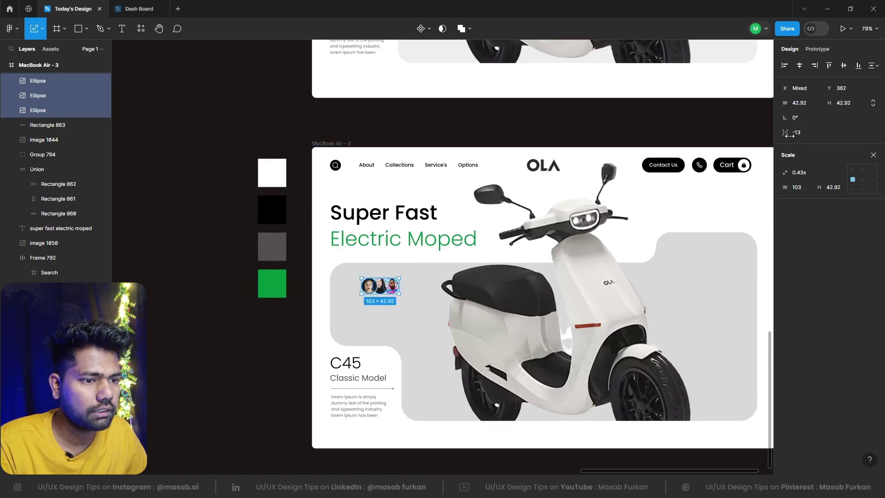
pyautogui.moveTo(784, 132); pyautogui.dragTo(794, 134)
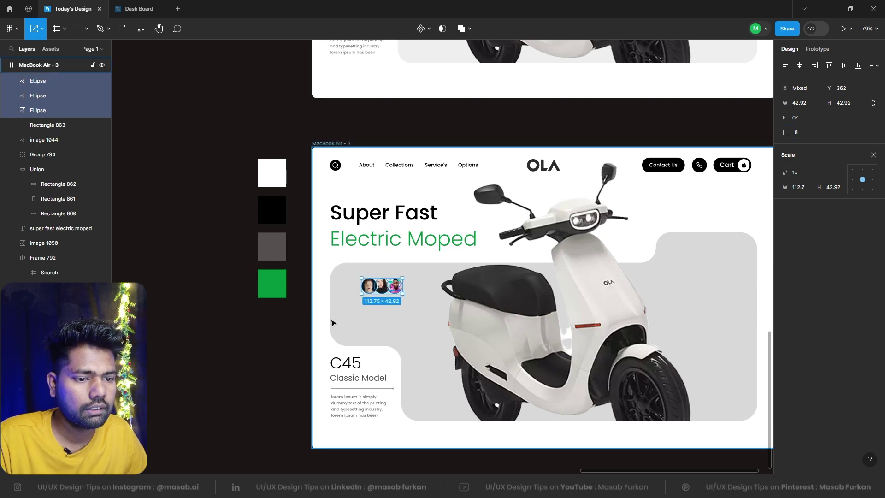
# Step: Deselect the avatars and select the MacBook Air - 3 frame
pyautogui.press('Escape')
pyautogui.scroll(5, 470, 303)
pyautogui.scroll(-3, 284, 443)
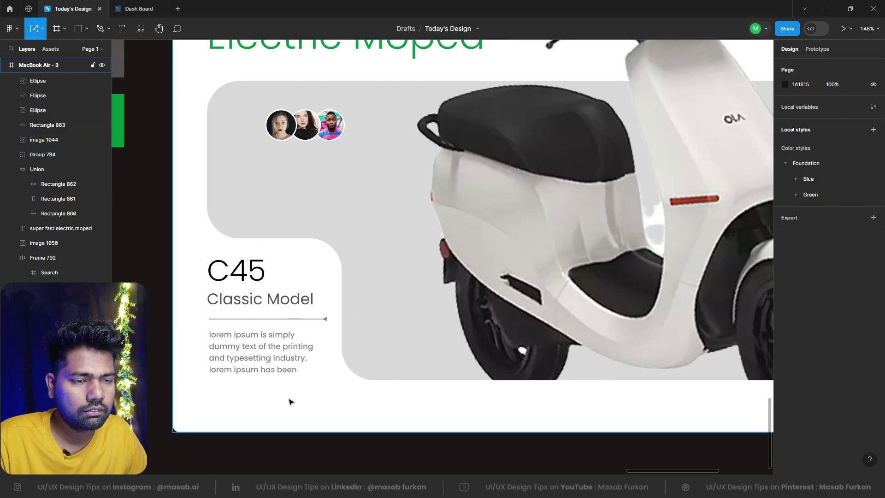
pyautogui.click(285, 367)
pyautogui.scroll(-4, 314, 417)
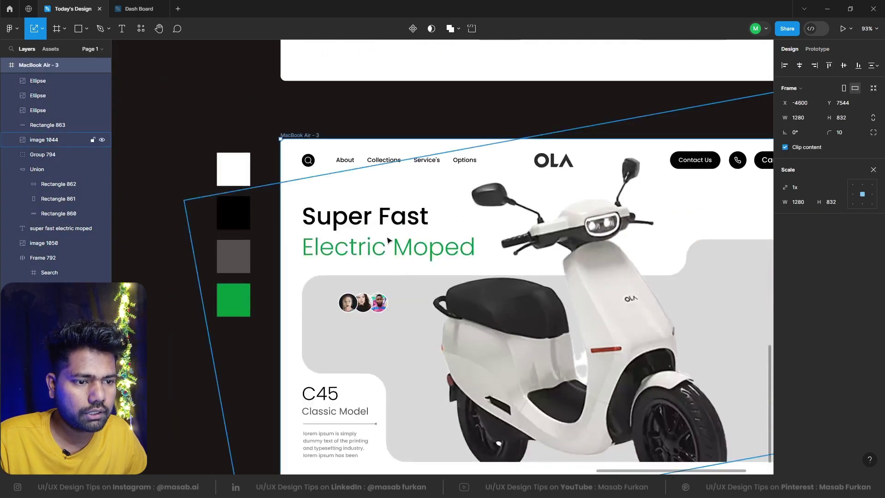
pyautogui.scroll(4, 341, 377)
# Step: Type the caption '500k+ positives review' below the avatars, correcting the misspelled 'positives'
pyautogui.press('t')
pyautogui.click(347, 308)
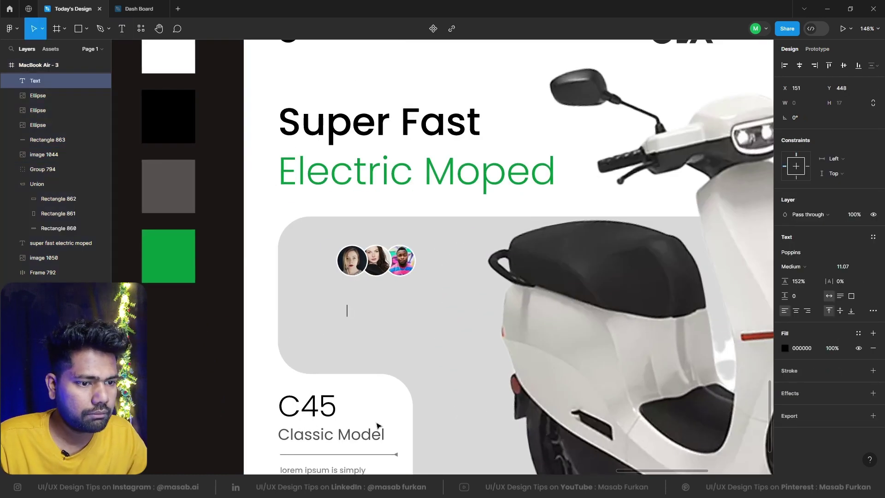
pyautogui.write('500k+ postive review')
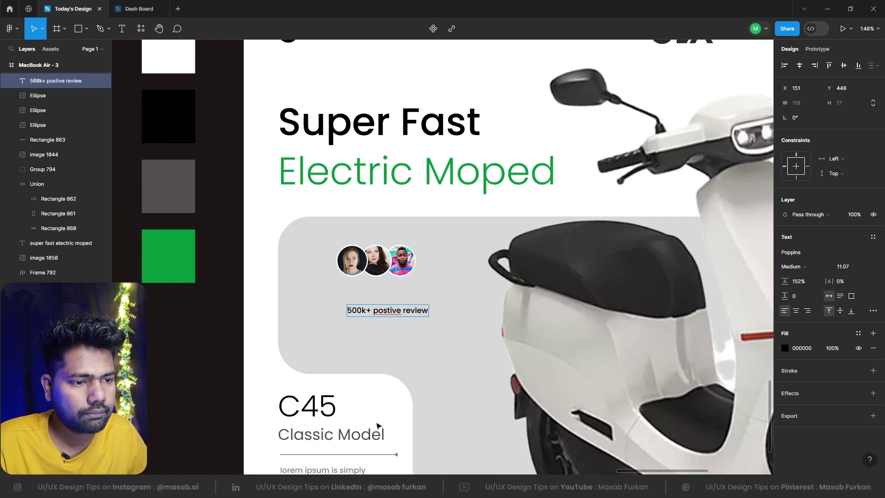
pyautogui.rightClick(393, 310)
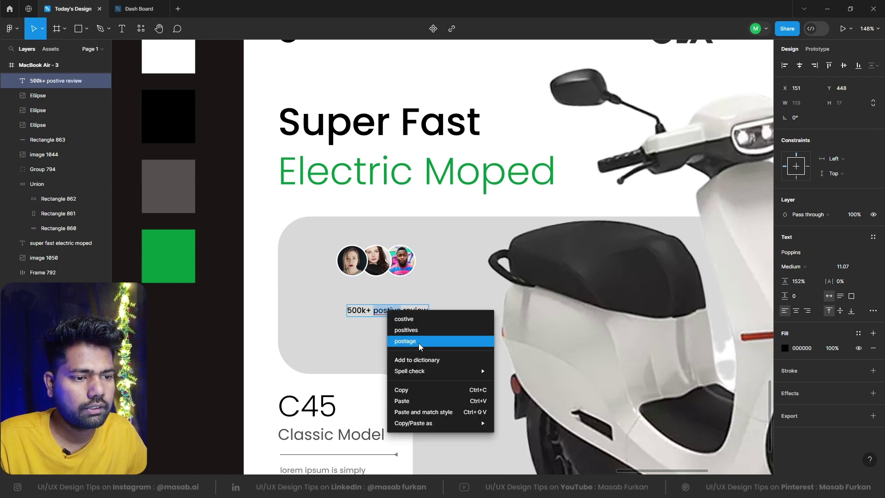
pyautogui.click(424, 331)
# Step: Move the review caption directly beneath the avatar row
pyautogui.scroll(-5, 233, 340)
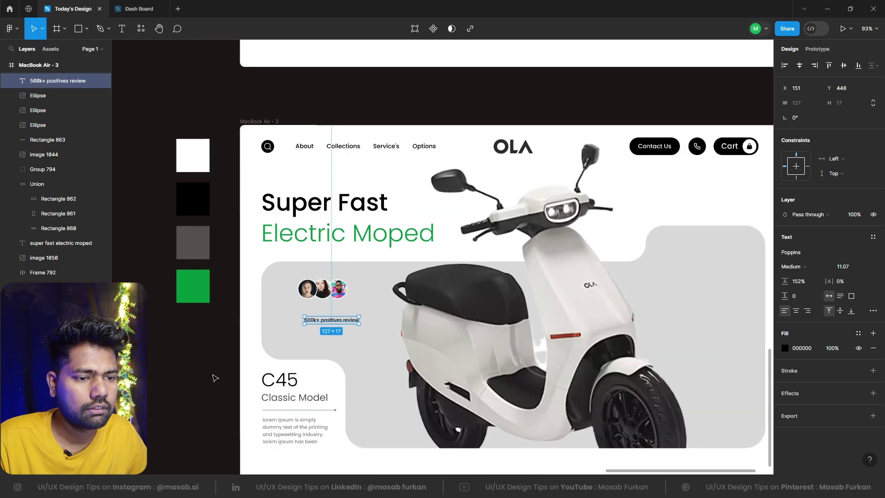
pyautogui.click(213, 375)
pyautogui.click(324, 311)
pyautogui.moveTo(323, 309); pyautogui.dragTo(342, 308)
pyautogui.click(223, 367)
pyautogui.click(208, 319)
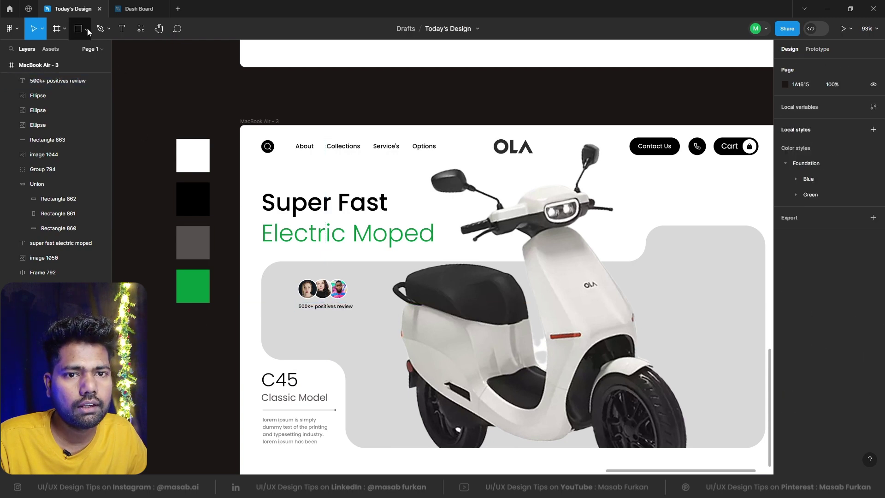
# Step: Draw a small 24 × 24 star below the caption with slightly rounded corners
pyautogui.click(86, 28)
pyautogui.click(100, 111)
pyautogui.scroll(5, 301, 339)
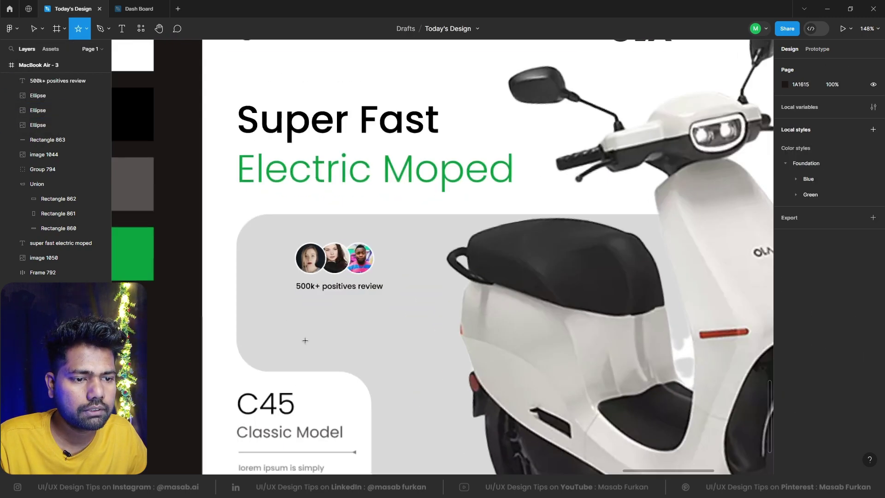
pyautogui.moveTo(314, 305); pyautogui.dragTo(333, 322)
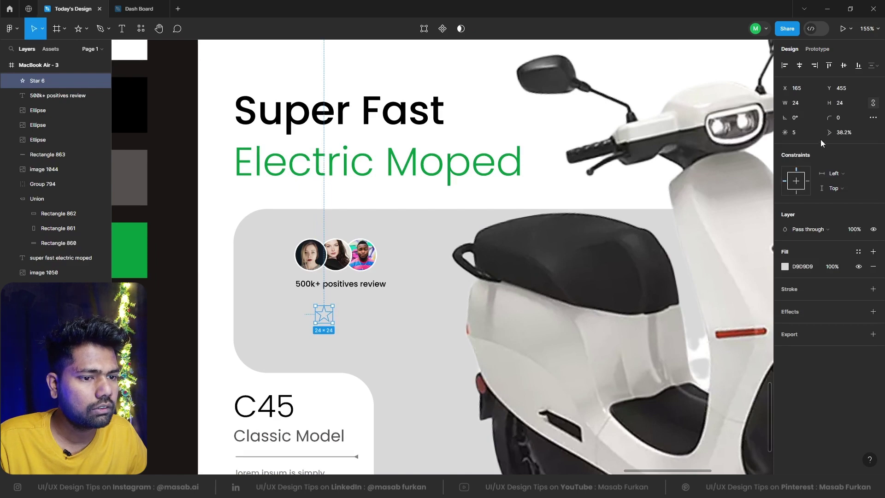
pyautogui.moveTo(829, 118); pyautogui.dragTo(836, 120)
pyautogui.press('Return')
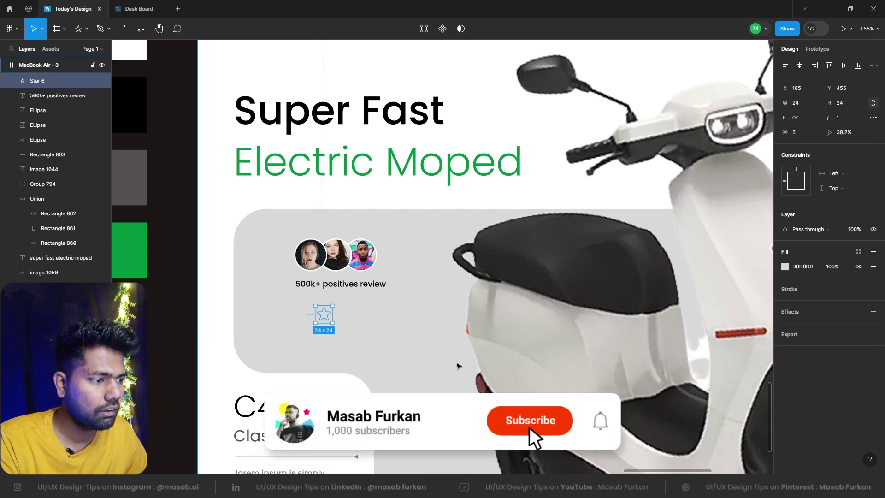
# Step: Fill the star with the yellow C7B515 document colour
pyautogui.click(784, 266)
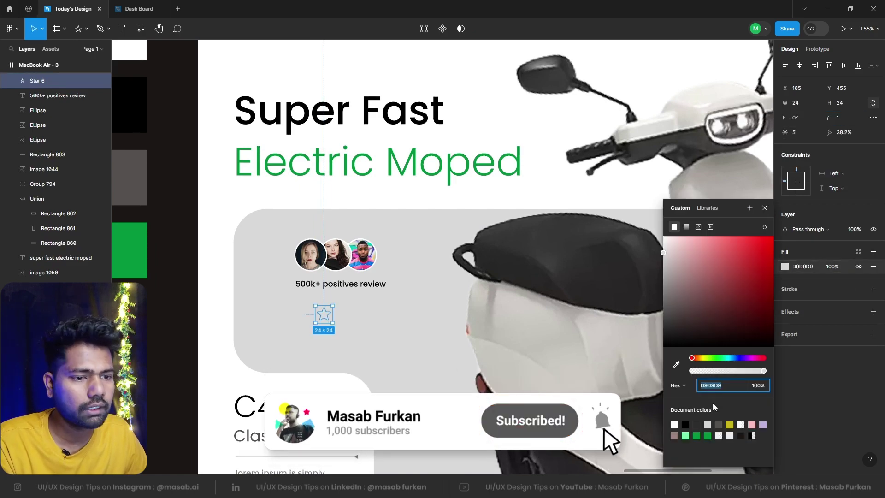
pyautogui.click(729, 425)
pyautogui.click(178, 405)
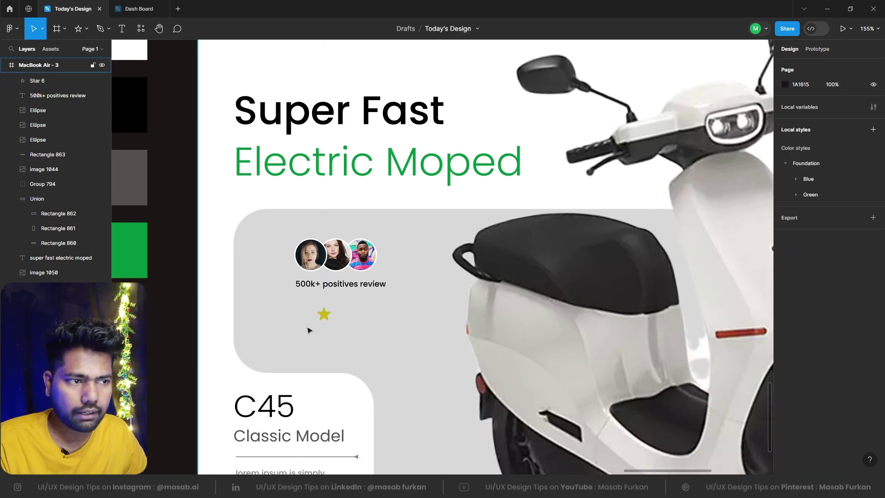
pyautogui.click(329, 322)
pyautogui.press('Escape')
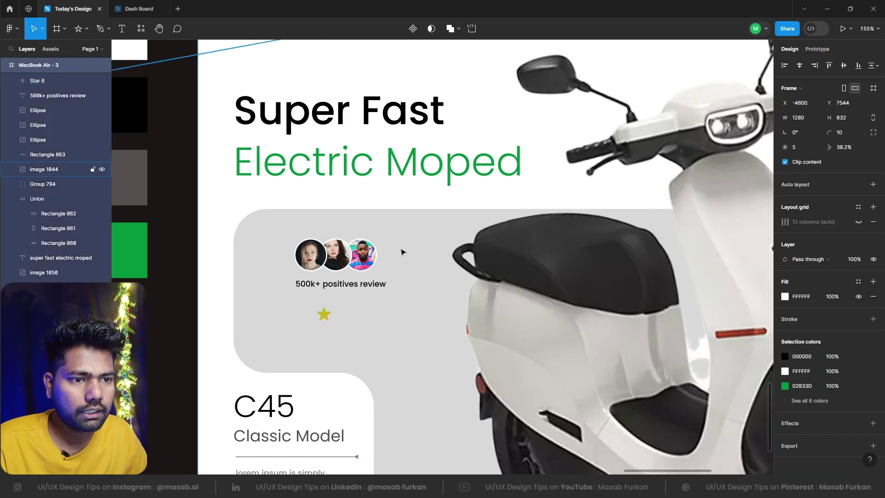
# Step: Lighten the grey Union background shape to #EFEFEF using the eyedropper
pyautogui.scroll(-5, 383, 296)
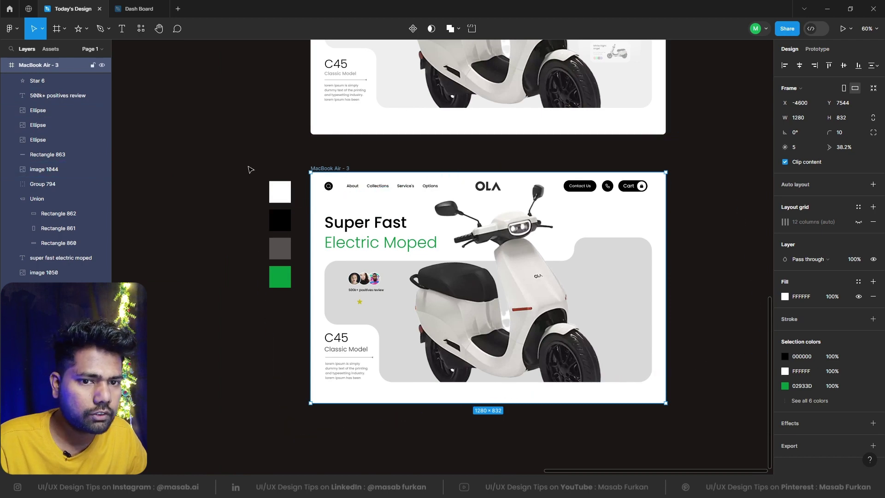
pyautogui.click(58, 203)
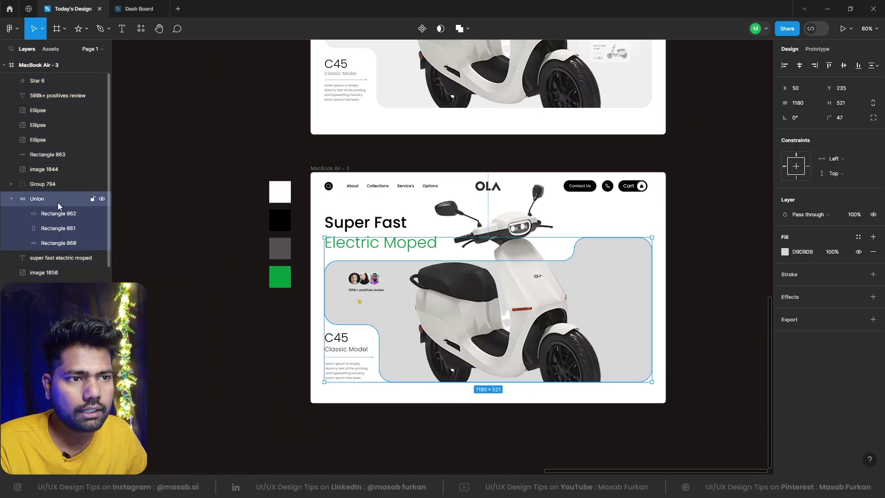
pyautogui.press('i')
pyautogui.click(395, 91)
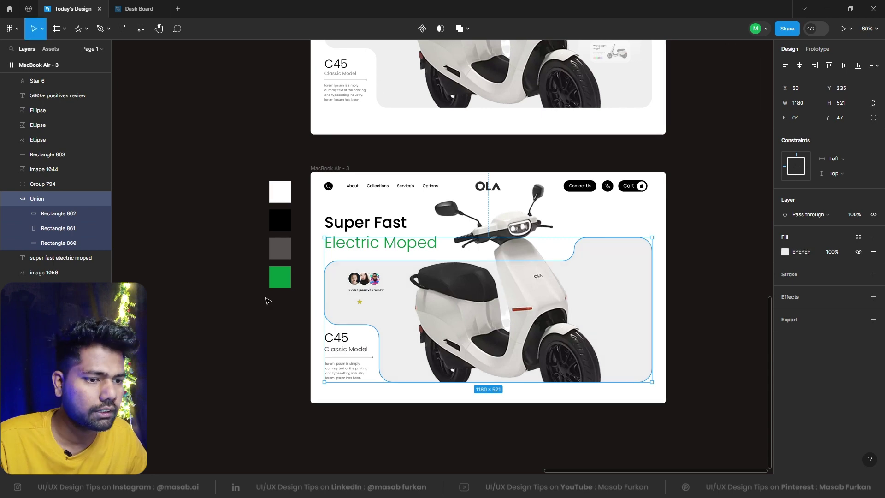
pyautogui.click(189, 370)
pyautogui.scroll(1, 310, 322)
pyautogui.scroll(2, 312, 322)
pyautogui.scroll(5, 386, 415)
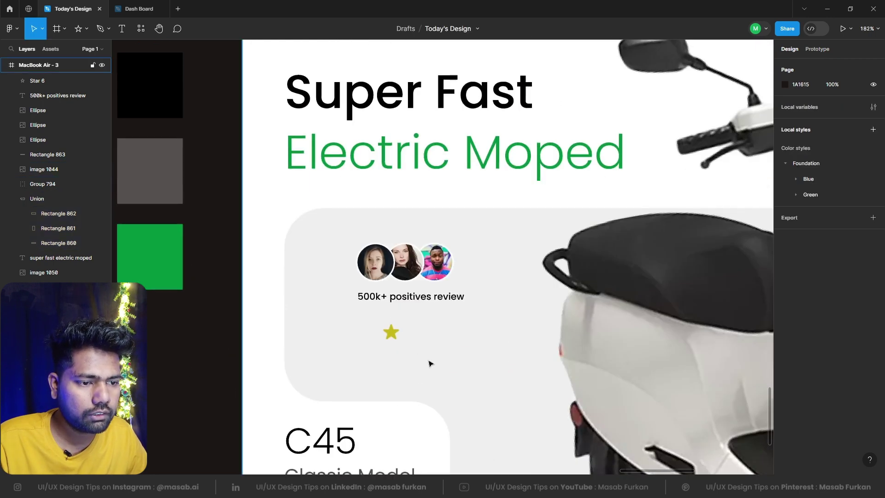
# Step: Duplicate the yellow star into a row of five and group them
pyautogui.click(396, 335)
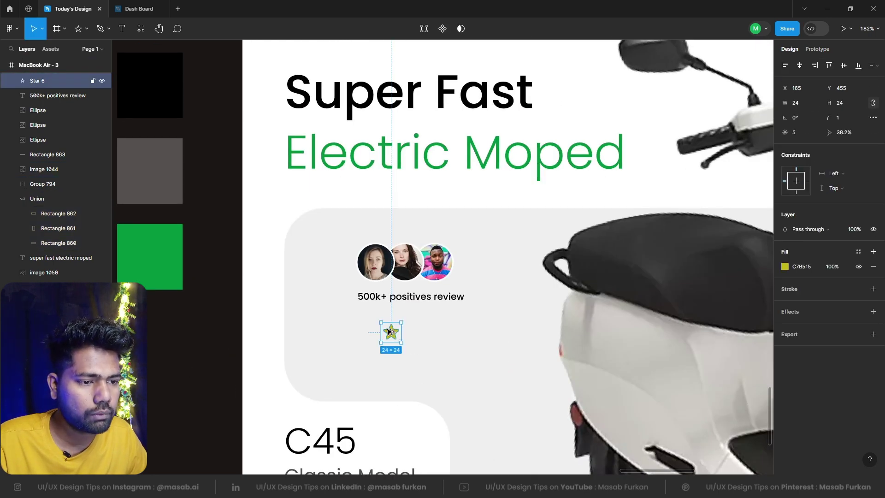
pyautogui.moveTo(390, 331); pyautogui.dragTo(429, 336)
pyautogui.moveTo(429, 336); pyautogui.dragTo(451, 337)
pyautogui.hotkey('ctrl', 'd')
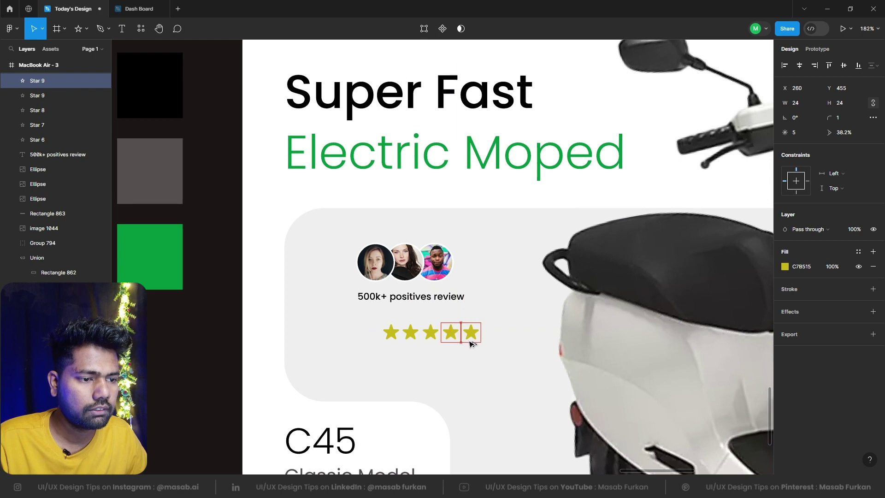
pyautogui.click(445, 337)
pyautogui.click(469, 337)
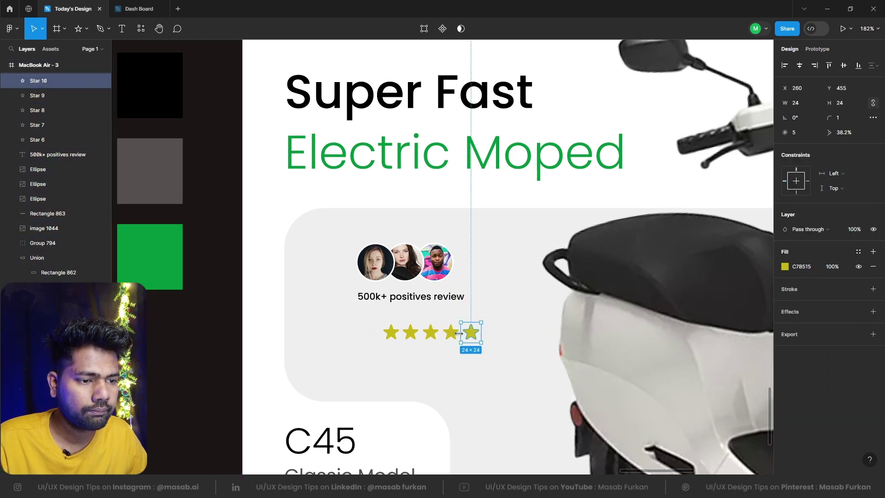
pyautogui.keyDown('shift'); pyautogui.click(451, 335); pyautogui.keyUp('shift')
pyautogui.keyDown('shift'); pyautogui.click(421, 336); pyautogui.keyUp('shift')
pyautogui.keyDown('shift'); pyautogui.click(405, 336); pyautogui.keyUp('shift')
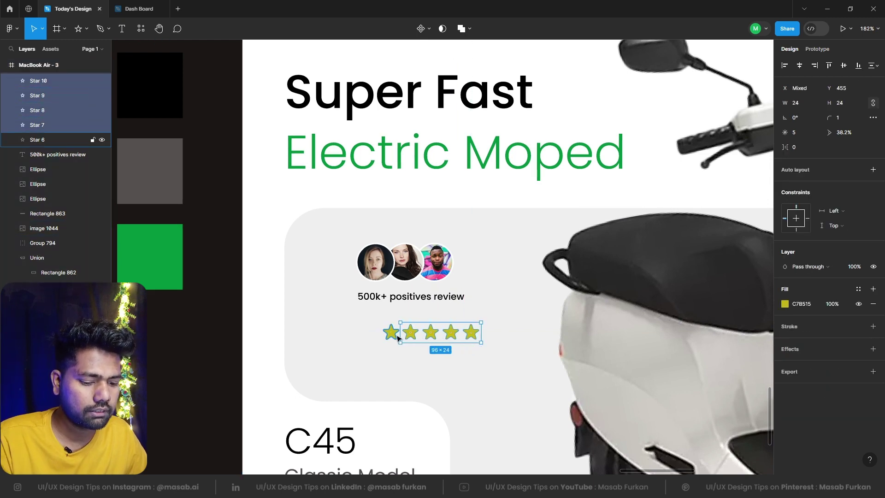
pyautogui.keyDown('shift'); pyautogui.click(397, 338); pyautogui.keyUp('shift')
pyautogui.hotkey('ctrl', 'g')
# Step: Scale the five-star group down proportionally to 82 wide
pyautogui.press('k')
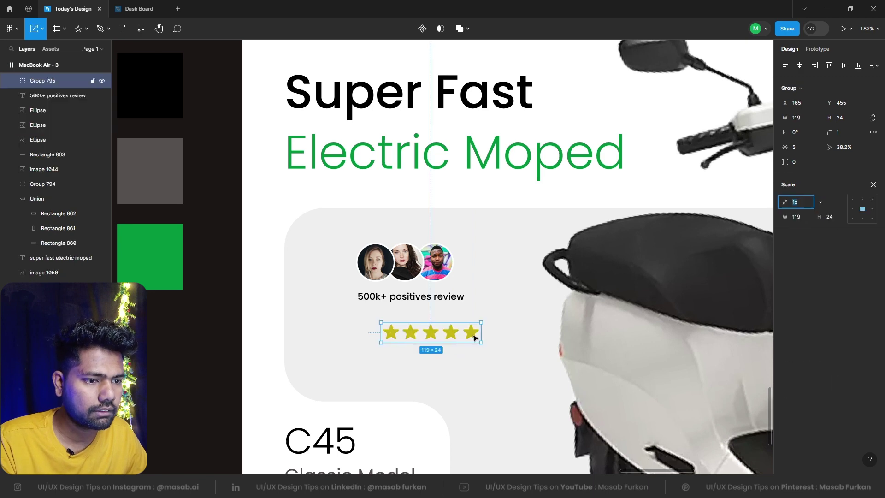
pyautogui.moveTo(482, 333); pyautogui.dragTo(422, 321)
pyautogui.click(217, 389)
pyautogui.scroll(-6, 218, 390)
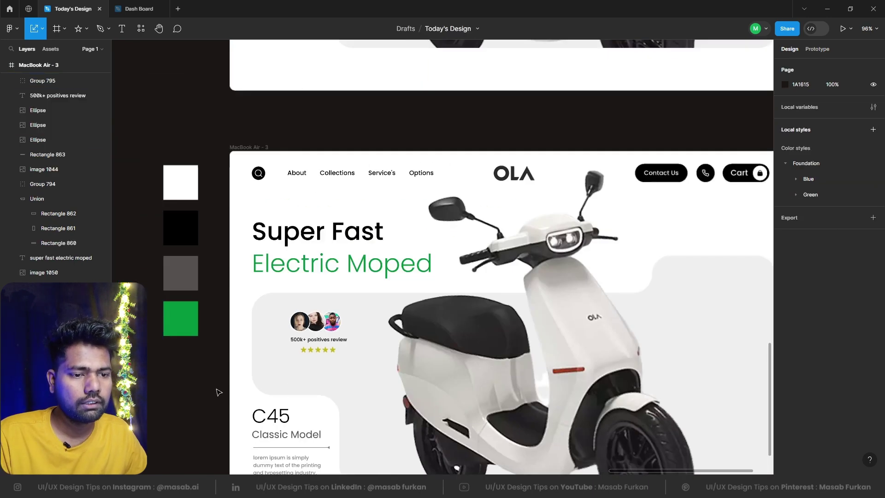
pyautogui.scroll(-1, 392, 376)
# Step: Group the stars, review caption and three avatars, then move the badge down and left
pyautogui.click(285, 332)
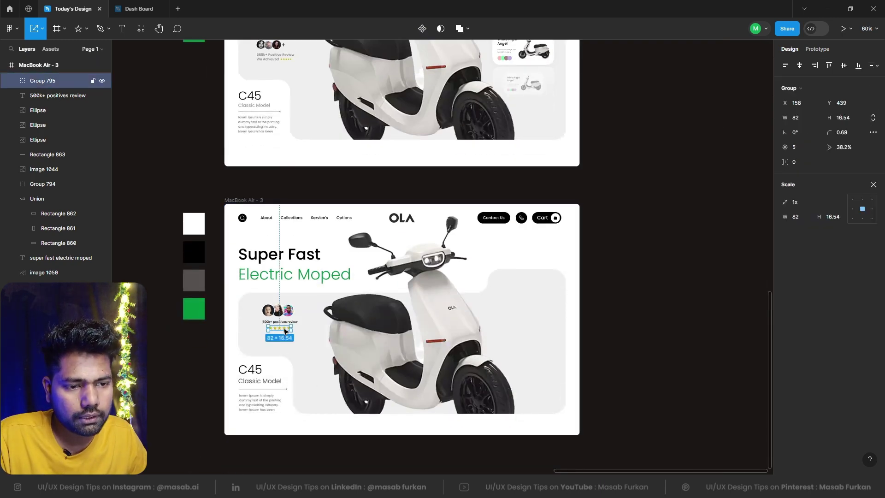
pyautogui.keyDown('shift'); pyautogui.click(284, 323); pyautogui.keyUp('shift')
pyautogui.keyDown('shift'); pyautogui.click(271, 315); pyautogui.keyUp('shift')
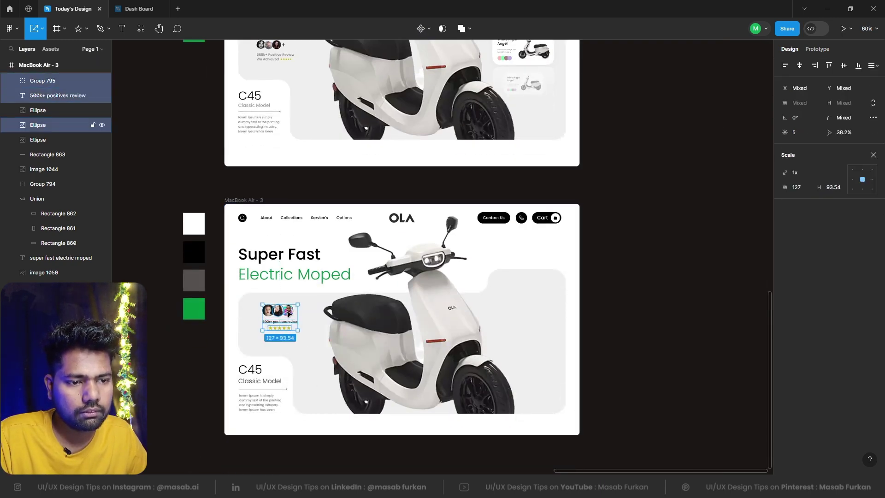
pyautogui.keyDown('shift'); pyautogui.click(279, 313); pyautogui.keyUp('shift')
pyautogui.keyDown('shift'); pyautogui.click(289, 313); pyautogui.keyUp('shift')
pyautogui.hotkey('ctrl', 'g')
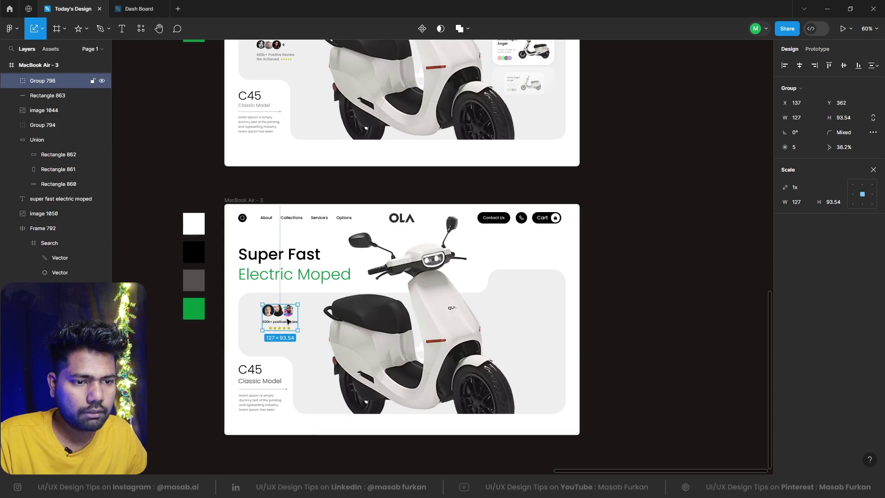
pyautogui.moveTo(289, 315)
pyautogui.mouseDown()
pyautogui.moveTo(282, 333)
pyautogui.moveTo(286, 328)
pyautogui.mouseUp()
pyautogui.click(185, 375)
pyautogui.scroll(-5, 184, 375)
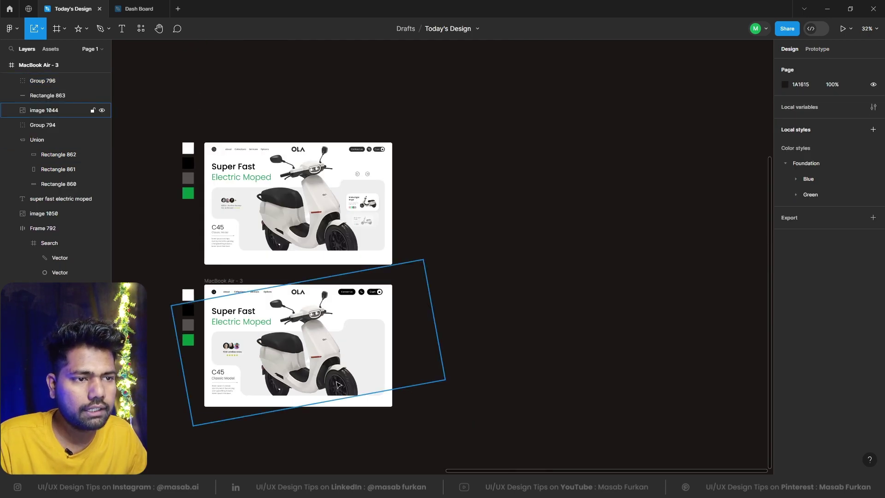
pyautogui.scroll(3, 335, 384)
pyautogui.scroll(3, 336, 383)
pyautogui.scroll(5, 600, 298)
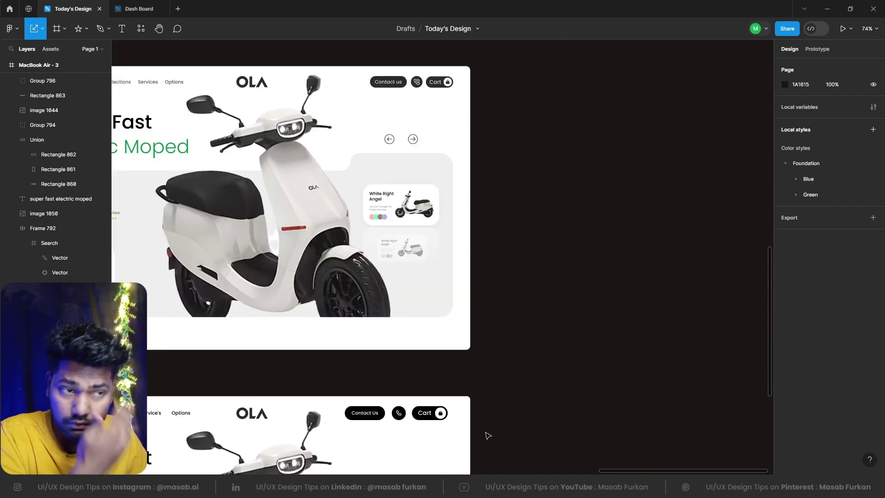
pyautogui.scroll(-1, 406, 206)
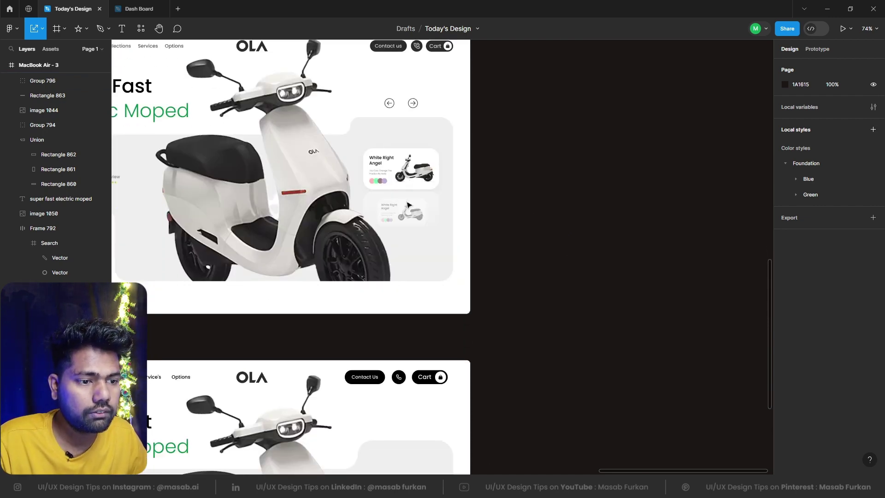
pyautogui.scroll(-3, 421, 336)
pyautogui.scroll(3, 404, 357)
# Step: Draw a 225×112 rectangle, fill it with sampled white, and move it into the MacBook Air - 3 frame
pyautogui.press('t')
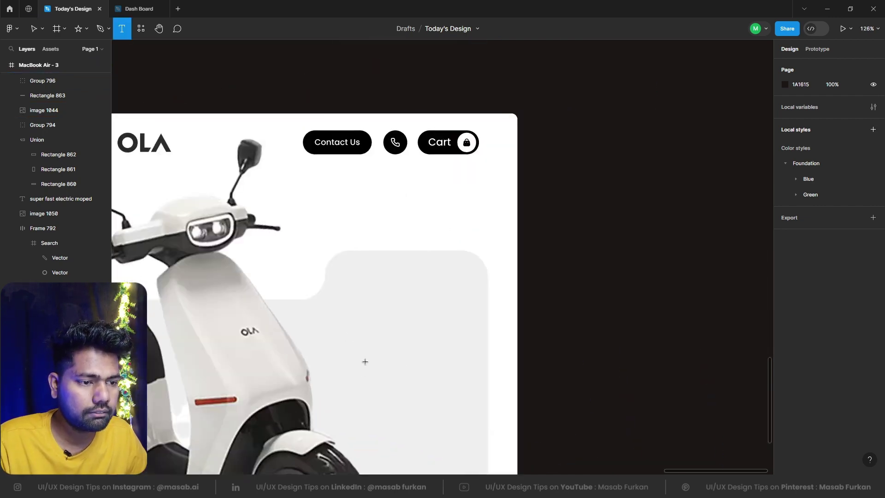
pyautogui.press('r')
pyautogui.moveTo(339, 327); pyautogui.dragTo(471, 393)
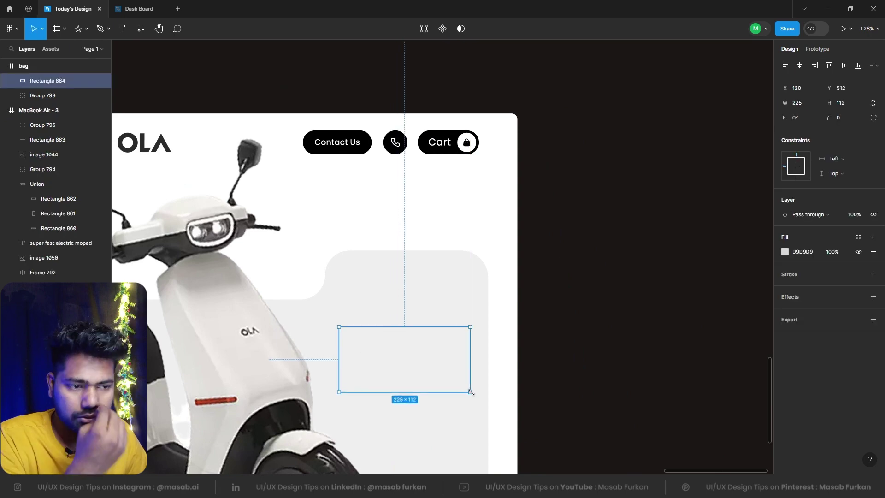
pyautogui.press('i')
pyautogui.click(456, 223)
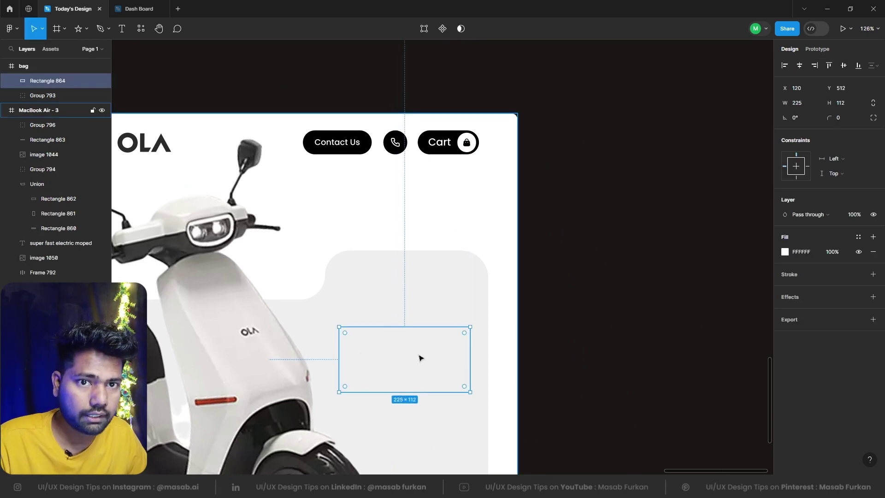
pyautogui.moveTo(62, 82); pyautogui.dragTo(65, 121)
pyautogui.keyDown('ctrl'); pyautogui.scroll(-2, 607, 340); pyautogui.keyUp('ctrl')
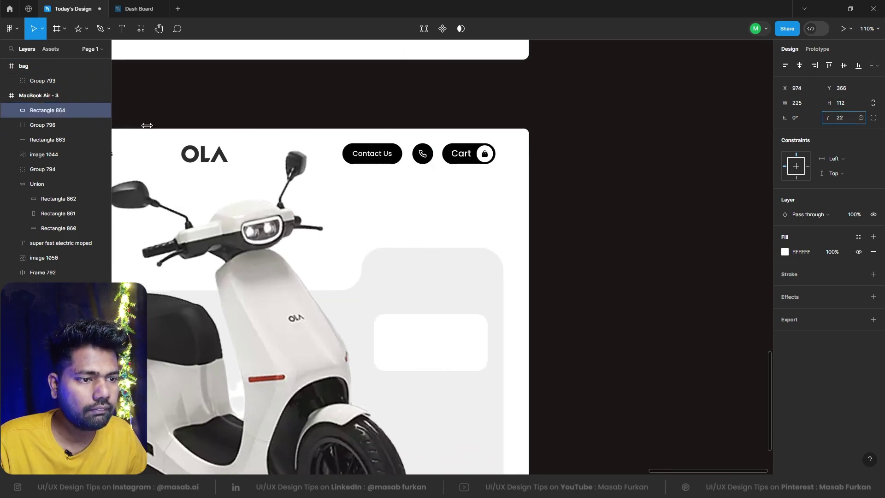
pyautogui.click(597, 352)
pyautogui.keyDown('ctrl'); pyautogui.scroll(-3, 598, 354); pyautogui.keyUp('ctrl')
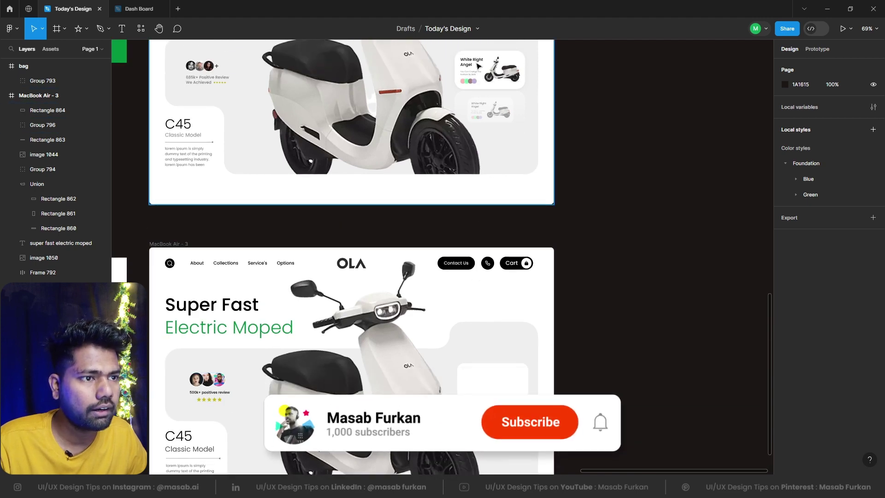
pyautogui.scroll(5, 494, 117)
pyautogui.scroll(7, 495, 117)
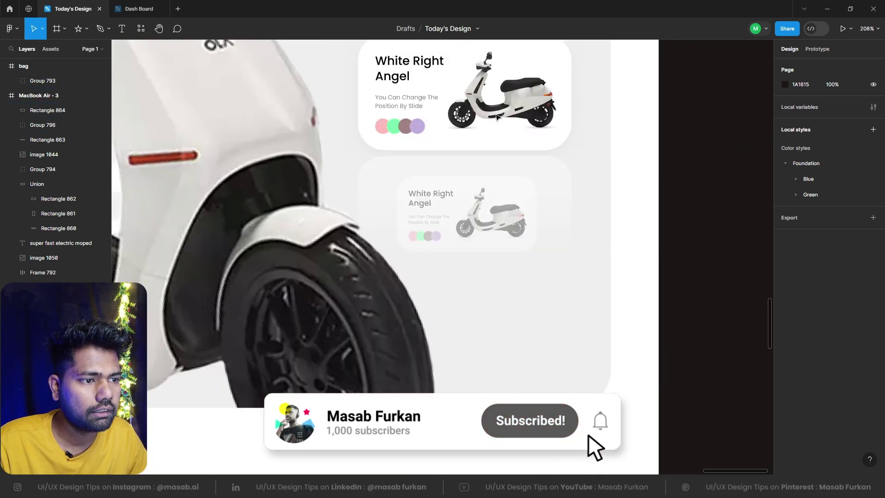
# Step: Centre the White Right Angel card content on the white rectangle, horizontally and vertically
pyautogui.click(541, 217)
pyautogui.click(541, 217)
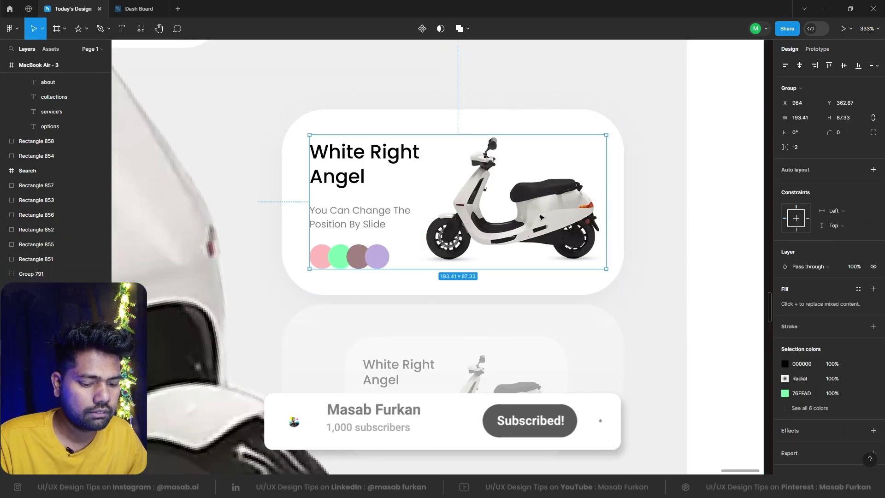
pyautogui.scroll(-6, 429, 277)
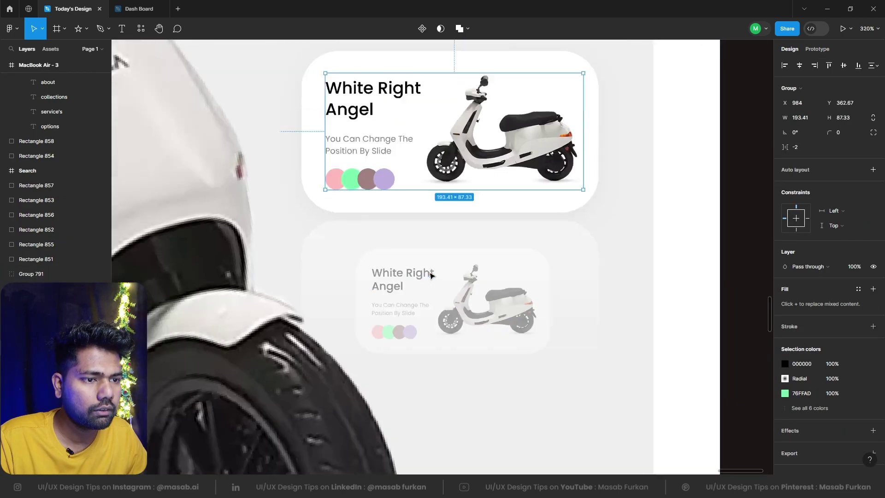
pyautogui.scroll(-5, 433, 279)
pyautogui.scroll(-2, 439, 294)
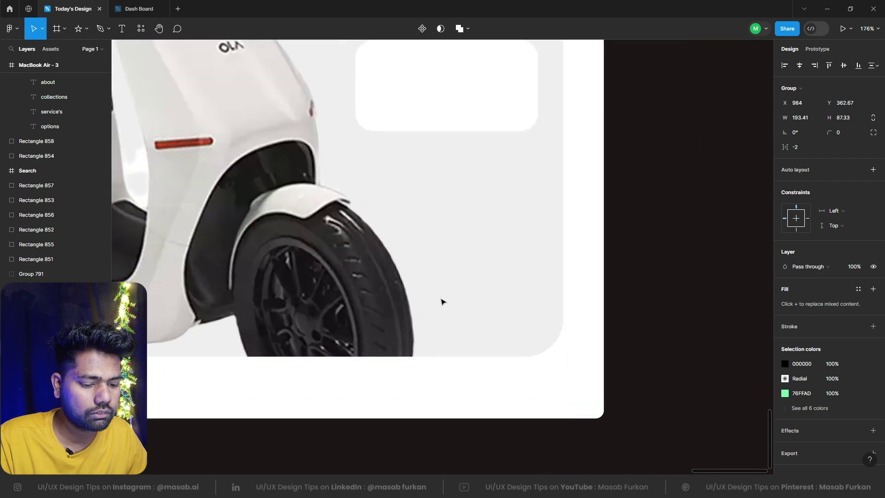
pyautogui.scroll(3, 439, 276)
pyautogui.click(439, 257)
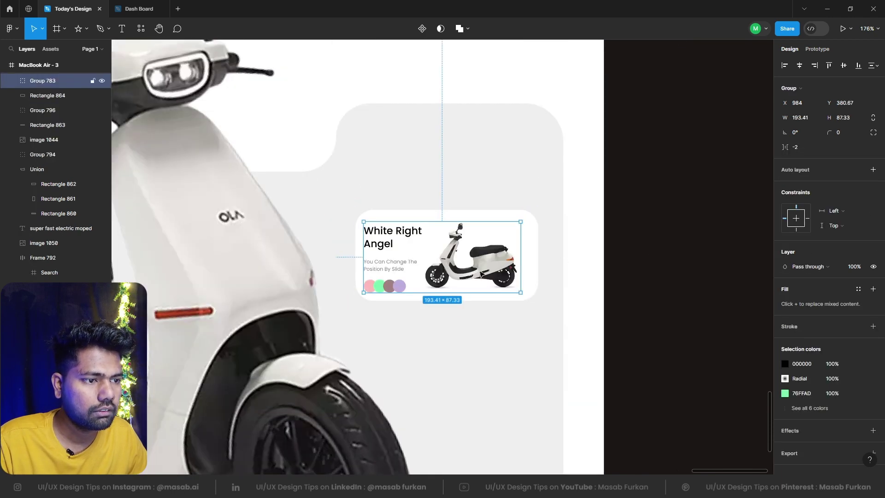
pyautogui.keyDown('shift'); pyautogui.click(537, 255); pyautogui.keyUp('shift')
pyautogui.click(843, 65)
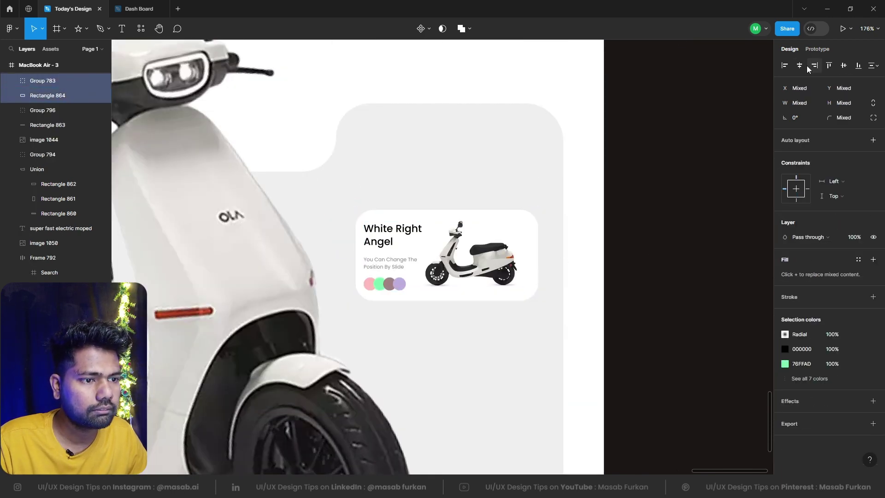
pyautogui.click(799, 65)
pyautogui.click(701, 203)
# Step: Group the card content with its white background, undoing a stray move into the bag frame
pyautogui.click(471, 278)
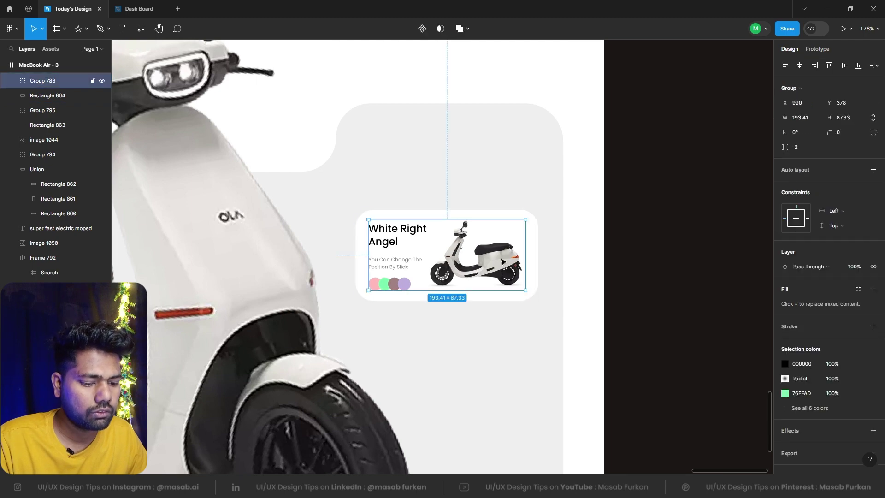
pyautogui.keyDown('shift'); pyautogui.click(534, 233); pyautogui.keyUp('shift')
pyautogui.hotkey('ctrl', 'g')
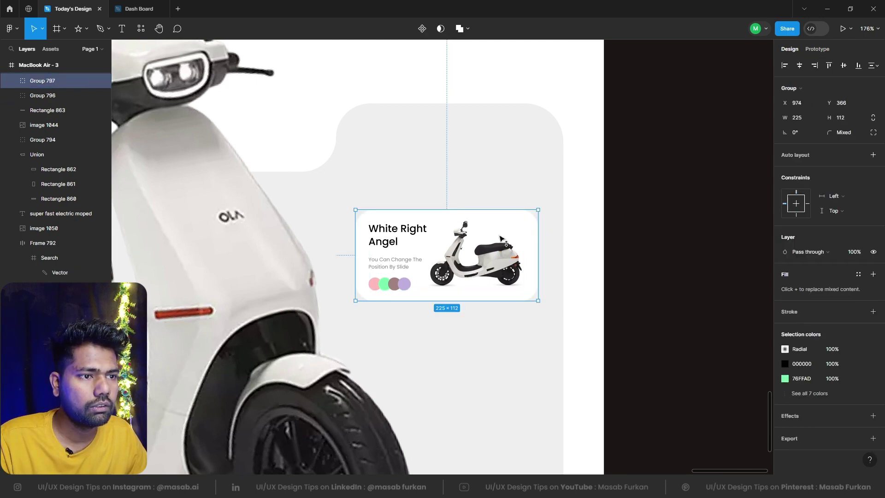
pyautogui.moveTo(500, 235); pyautogui.dragTo(501, 182)
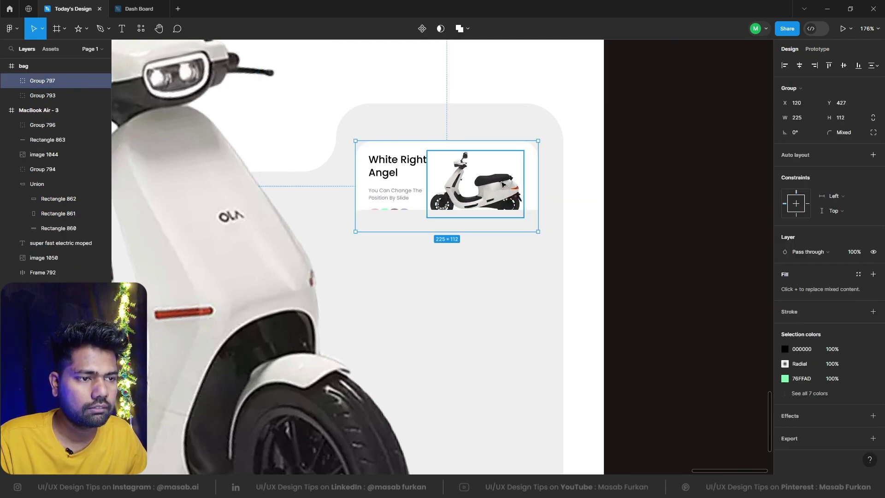
pyautogui.hotkey('ctrl', 'z')
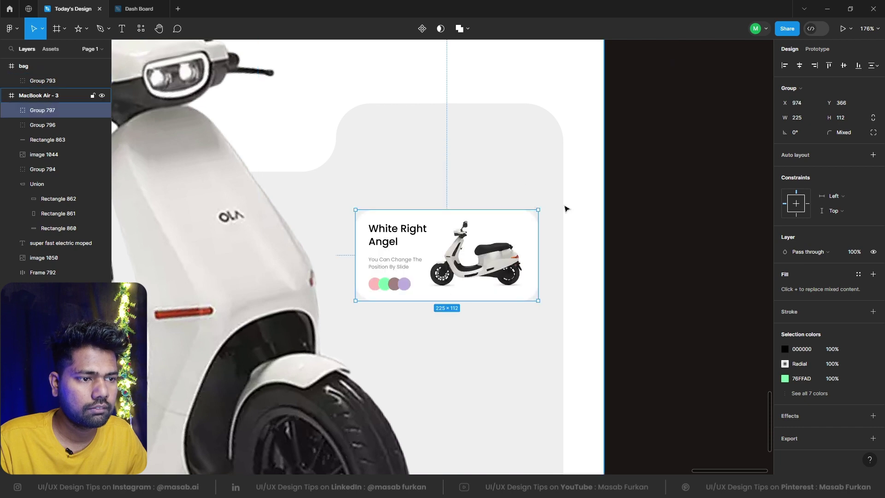
pyautogui.click(636, 241)
pyautogui.scroll(-3, 636, 241)
pyautogui.scroll(2, 640, 249)
pyautogui.scroll(3, 643, 252)
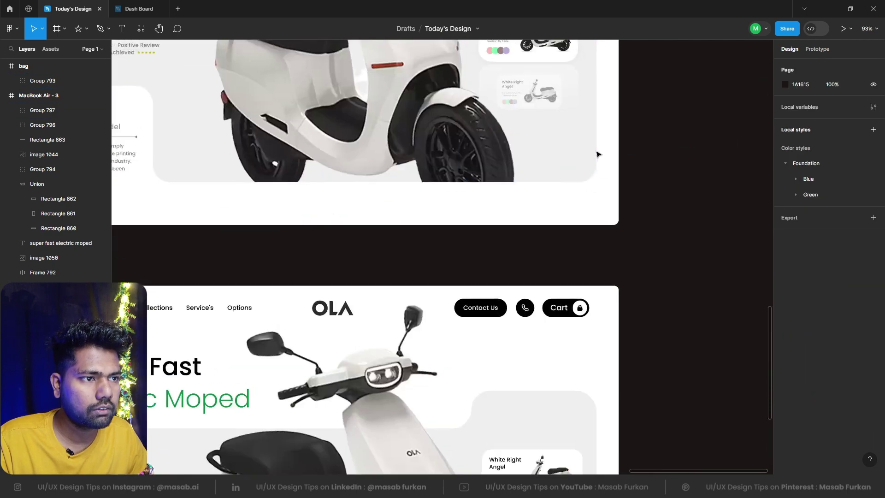
pyautogui.scroll(5, 590, 216)
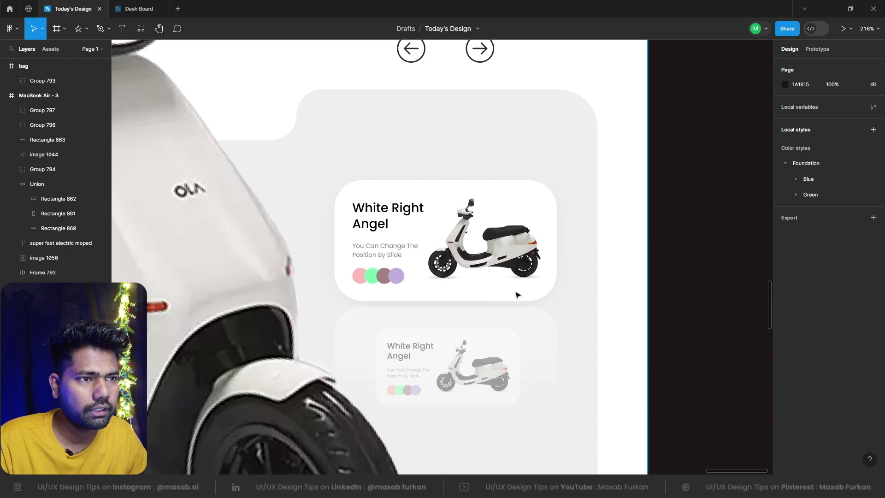
pyautogui.scroll(-10, 521, 323)
pyautogui.scroll(-4, 529, 358)
pyautogui.scroll(-5, 523, 361)
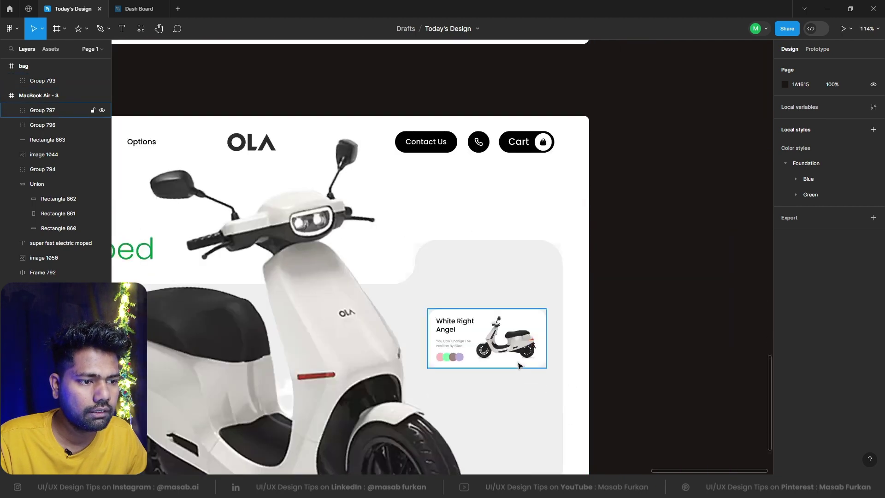
# Step: Duplicate the White Right Angel card below the original and fade the copy to 52% opacity
pyautogui.scroll(-2, 519, 365)
pyautogui.moveTo(499, 297); pyautogui.dragTo(498, 363)
pyautogui.press('5')
pyautogui.press('2')
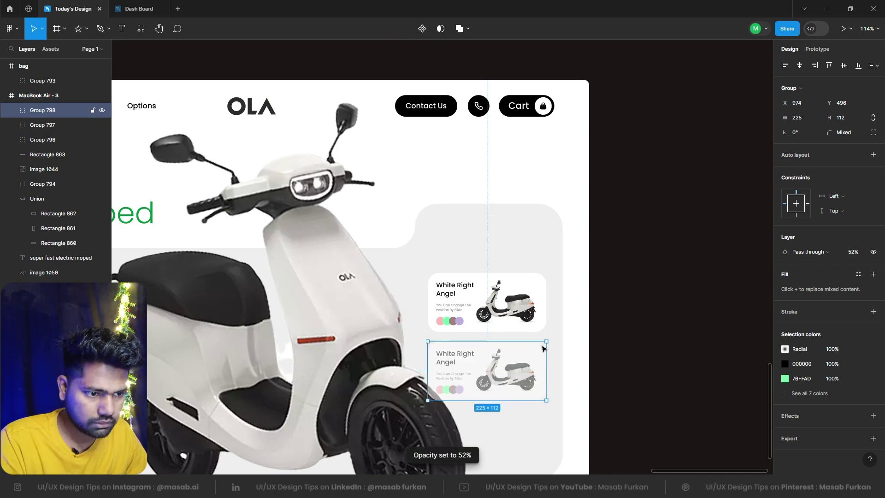
# Step: Bring the large rotated scooter image and the bottom white strip to the front
pyautogui.click(332, 337)
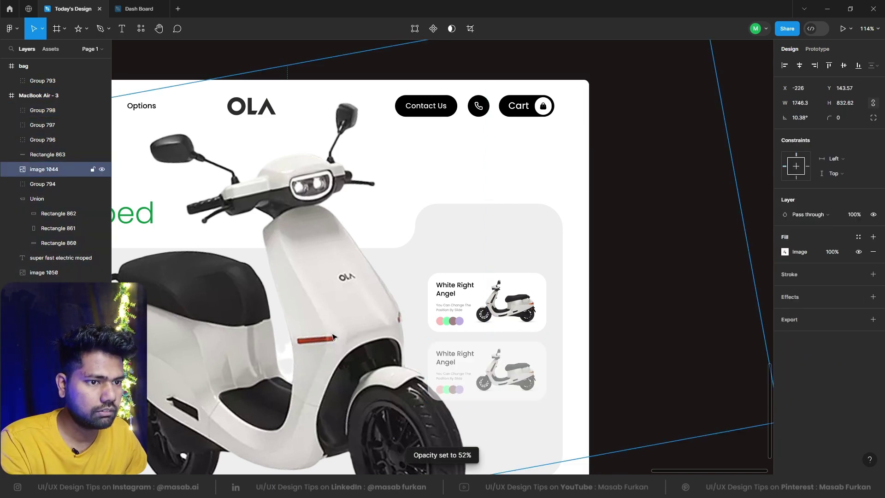
pyautogui.hotkey('ctrl', 'shift', ']')
pyautogui.scroll(-5, 333, 337)
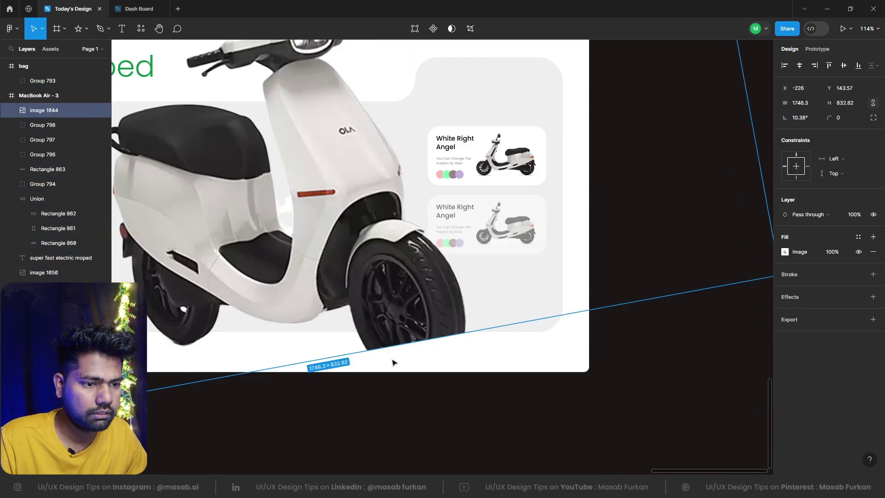
pyautogui.click(346, 352)
pyautogui.hotkey('ctrl', 'shift', ']')
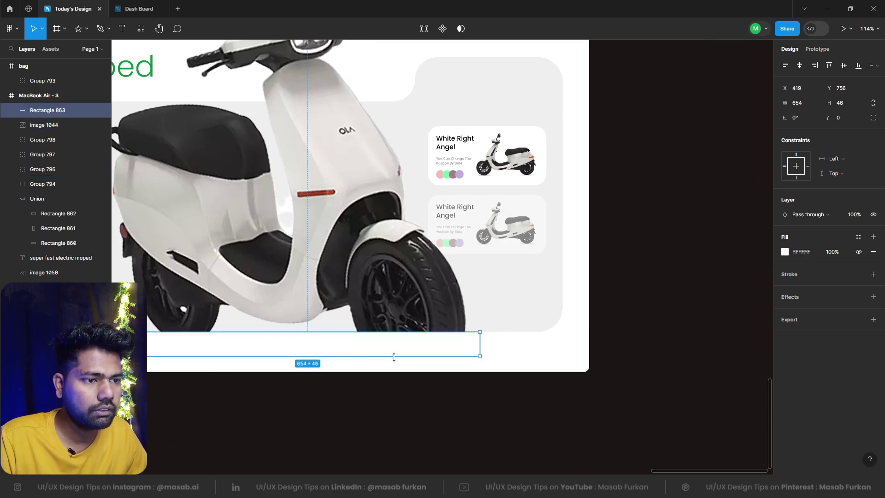
pyautogui.click(392, 395)
pyautogui.scroll(-5, 482, 250)
# Step: Lock the large rotated scooter image in place
pyautogui.click(537, 261)
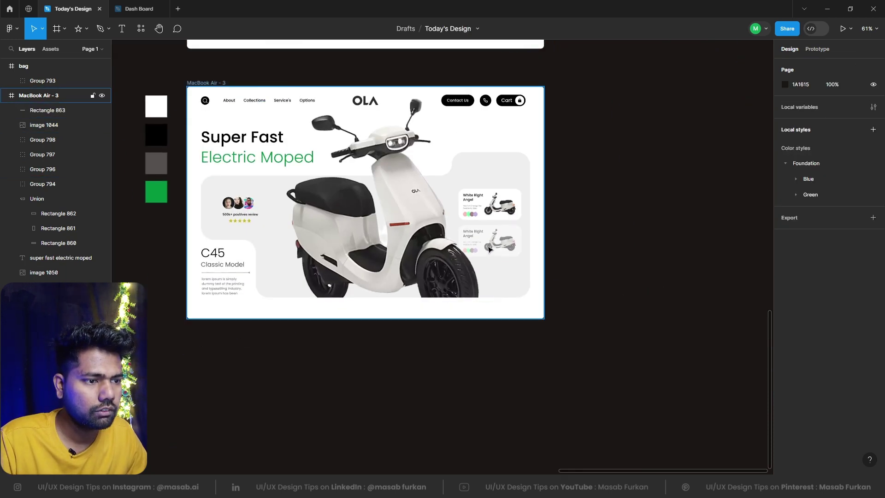
pyautogui.doubleClick(537, 260)
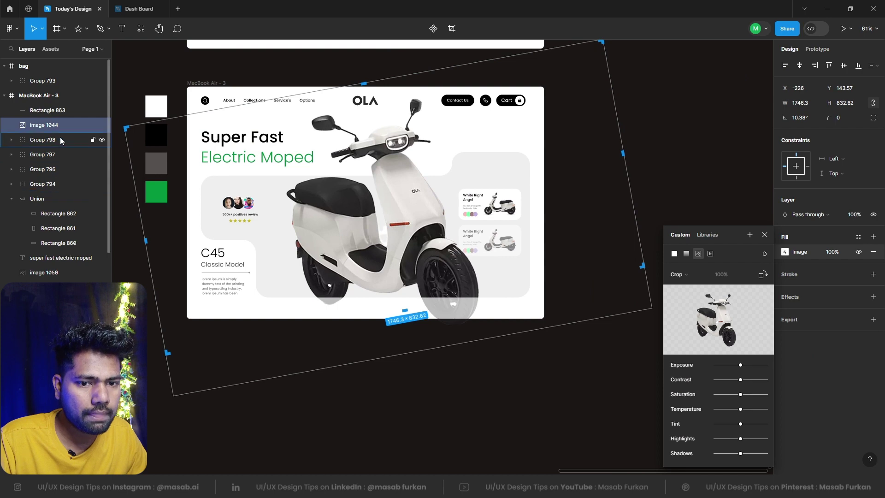
pyautogui.click(55, 273)
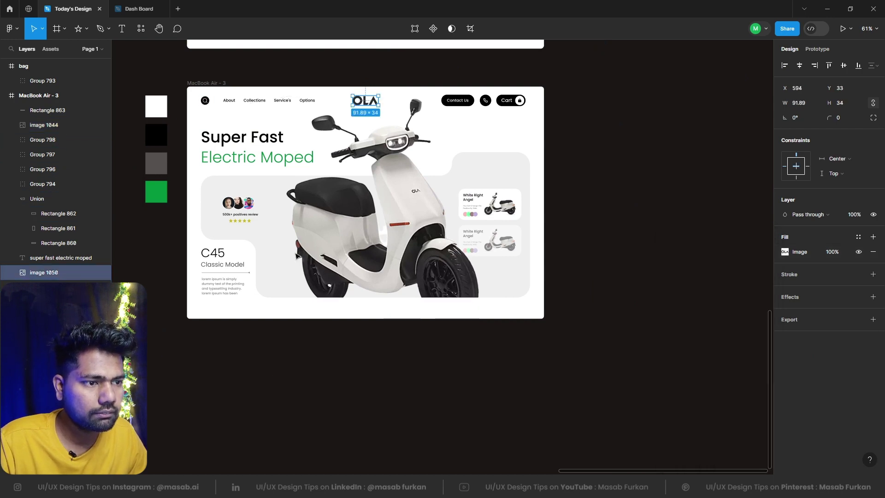
pyautogui.doubleClick(482, 211)
pyautogui.click(562, 310)
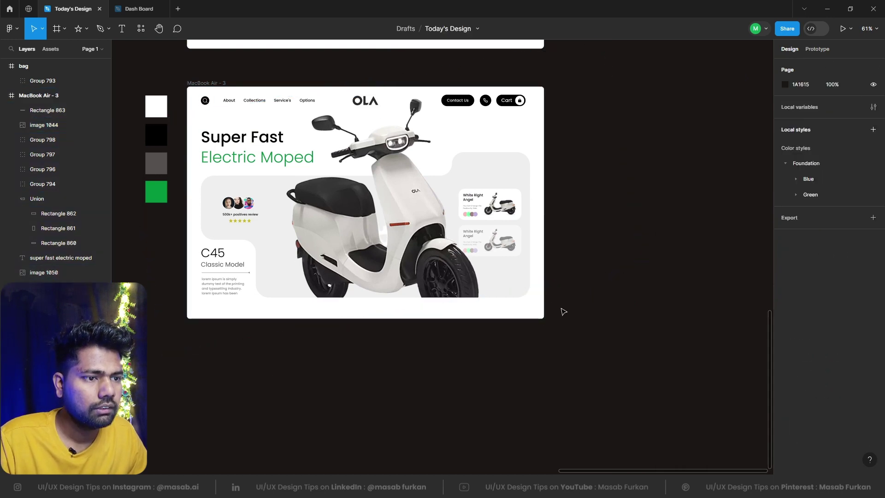
pyautogui.scroll(-2, 565, 311)
pyautogui.scroll(2, 566, 312)
pyautogui.scroll(1, 566, 311)
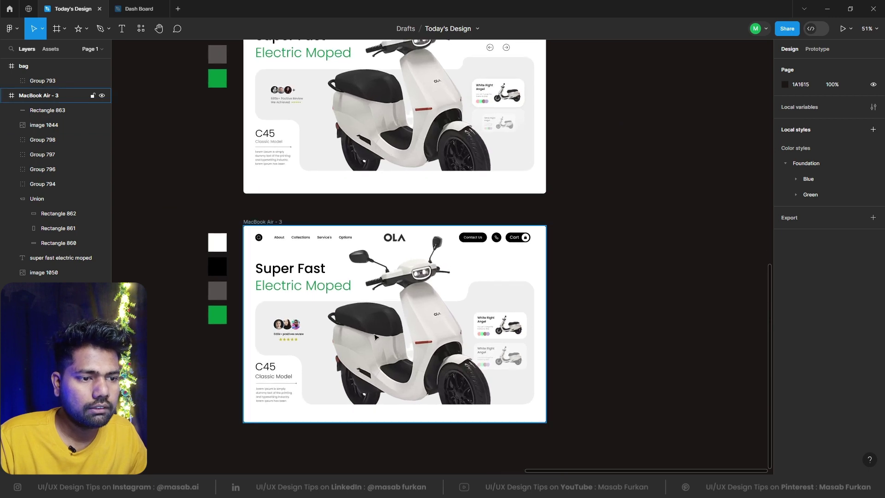
pyautogui.click(415, 313)
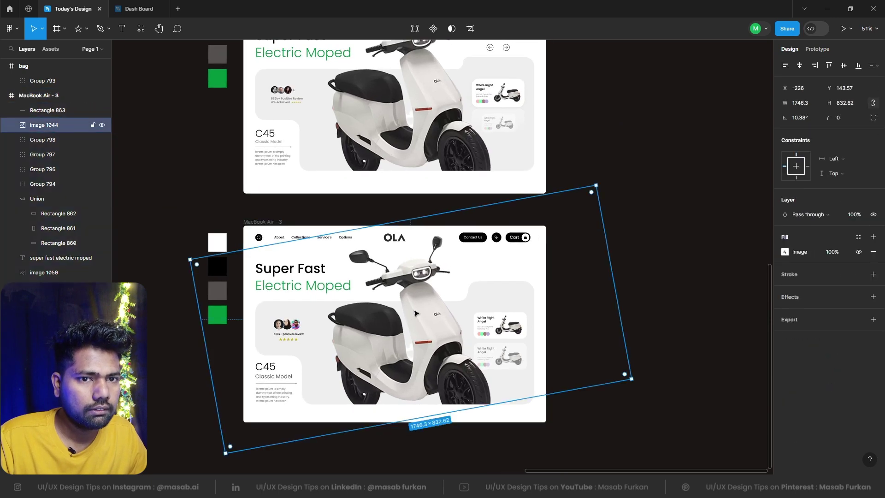
pyautogui.click(93, 124)
# Step: Scale the faded card copy down to 0.73x, about 164 × 82
pyautogui.click(508, 367)
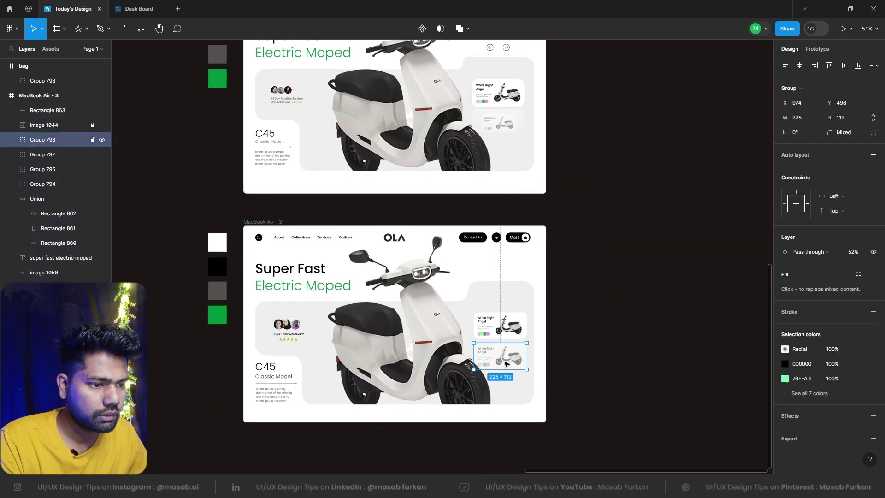
pyautogui.press('k')
pyautogui.moveTo(509, 372); pyautogui.dragTo(506, 361)
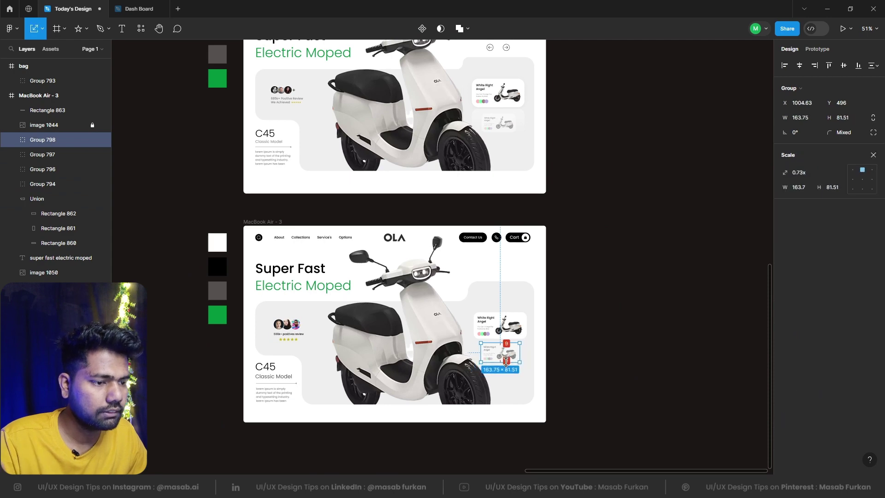
pyautogui.press('Escape')
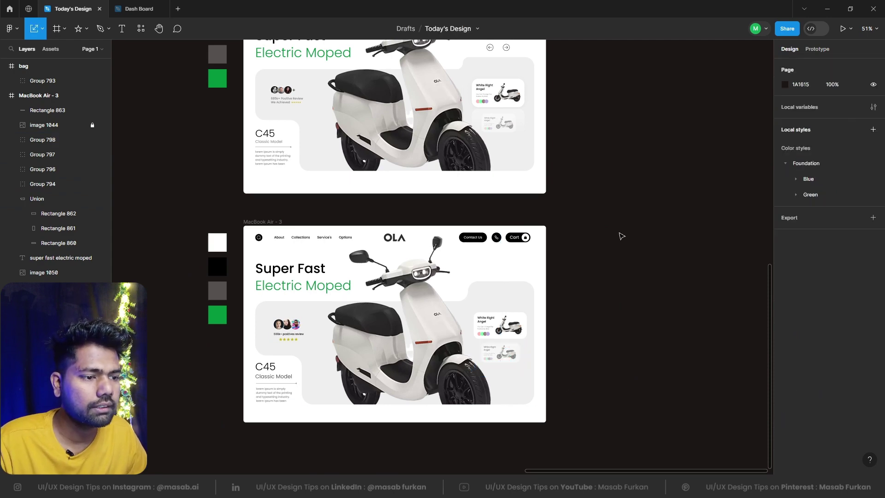
pyautogui.scroll(-1, 619, 233)
pyautogui.scroll(1, 620, 232)
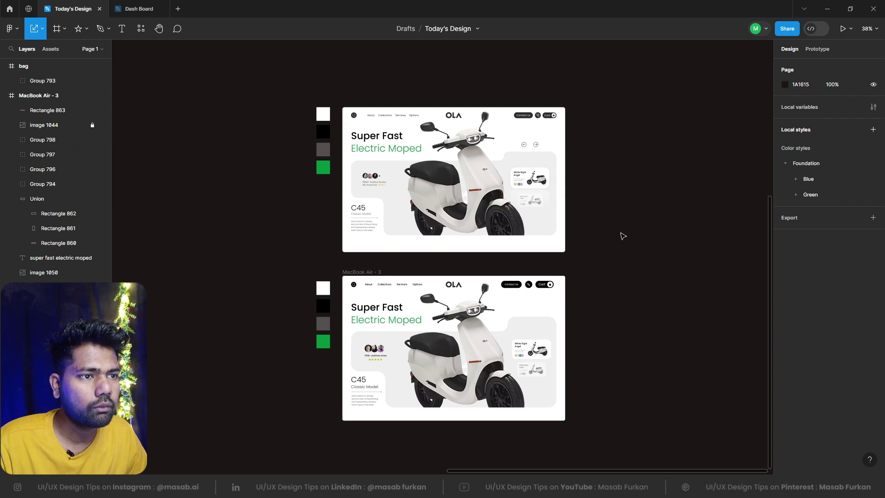
# Step: Launch the IconScout plugin from Plugins, then close it
pyautogui.scroll(2, 620, 233)
pyautogui.scroll(3, 425, 77)
pyautogui.scroll(-5, 500, 162)
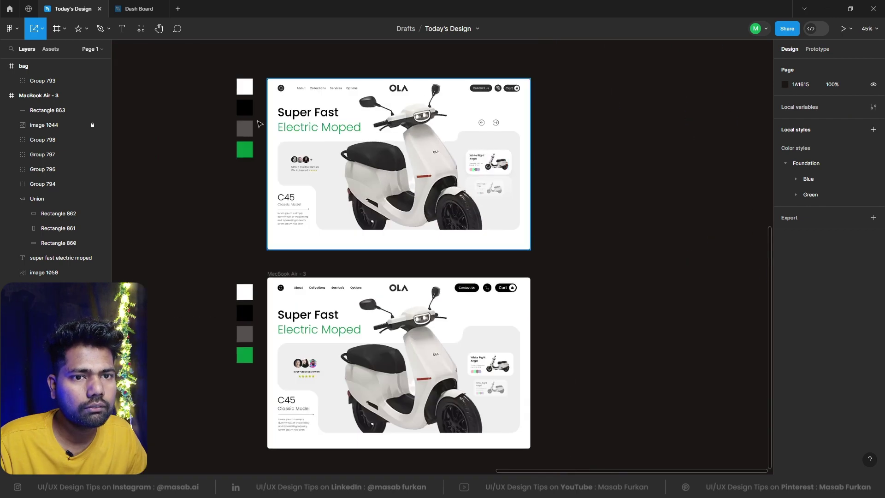
pyautogui.click(141, 29)
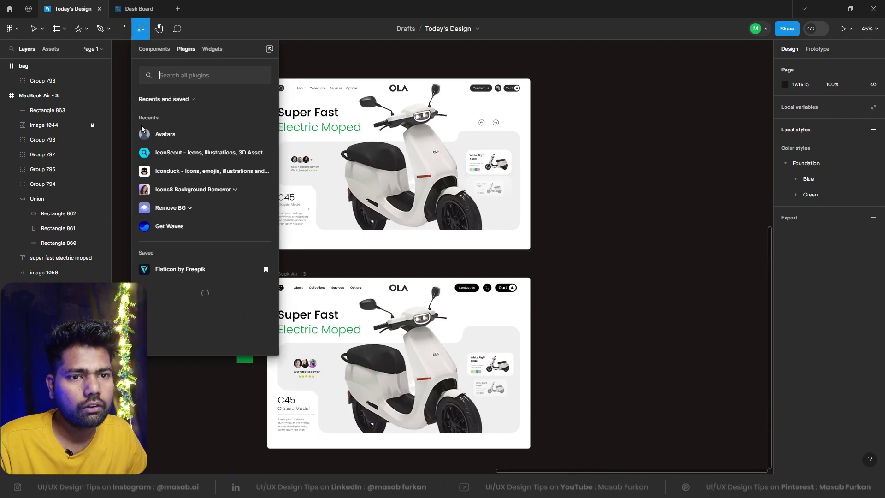
pyautogui.click(187, 152)
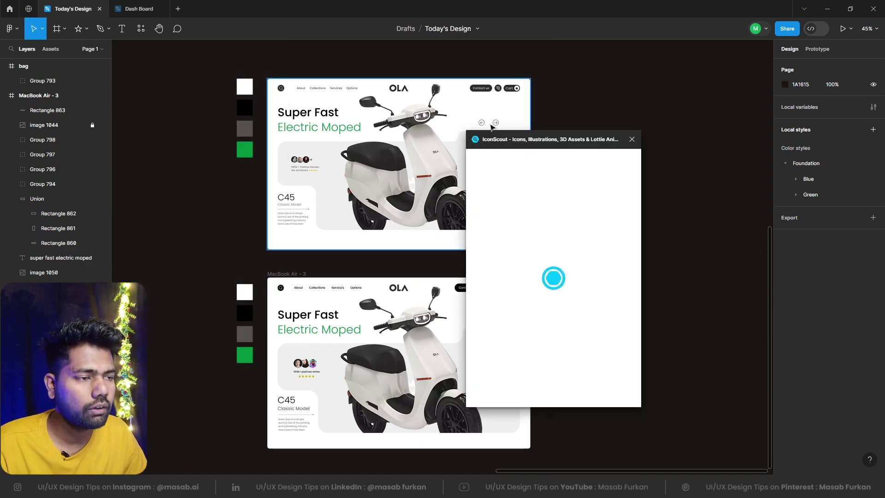
pyautogui.click(632, 139)
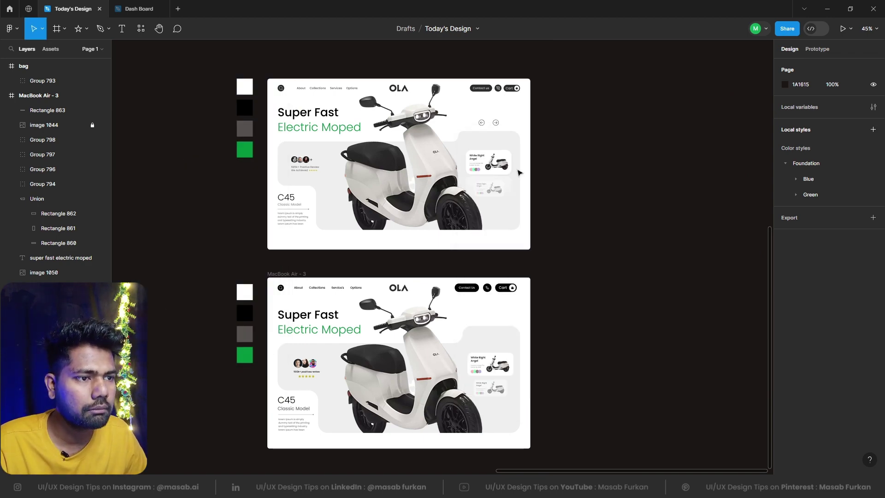
# Step: Paste the upper design's slide arrow buttons into the lower page at X 1034, Y 177
pyautogui.click(497, 124)
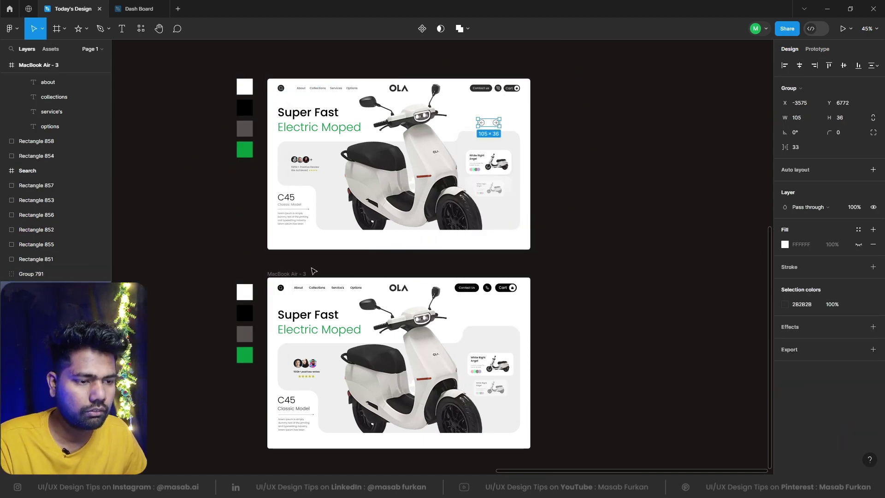
pyautogui.click(298, 275)
pyautogui.hotkey('ctrl', 'v')
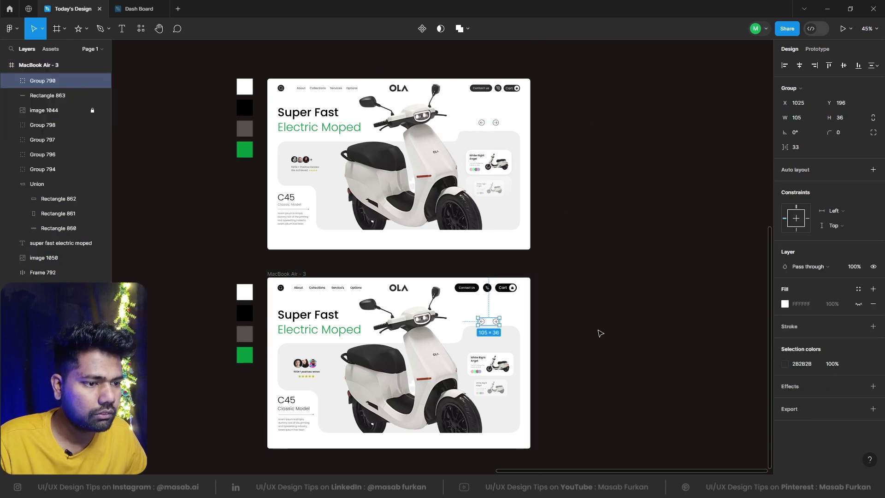
pyautogui.moveTo(491, 319); pyautogui.dragTo(493, 316)
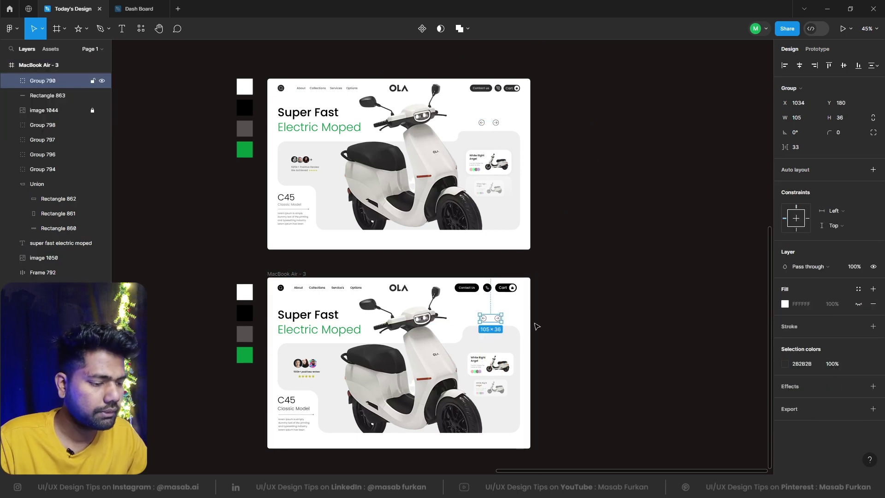
pyautogui.press('Up')
pyautogui.press('Up')
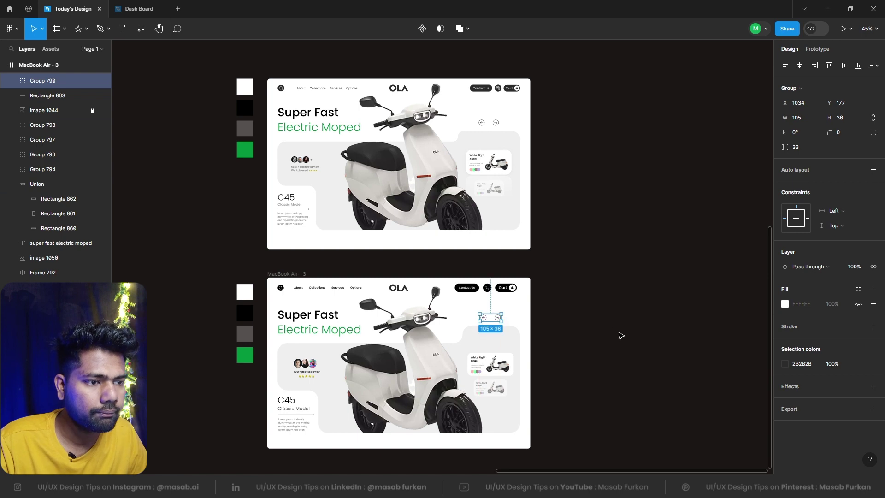
pyautogui.click(620, 334)
pyautogui.scroll(-3, 624, 336)
pyautogui.scroll(2, 625, 337)
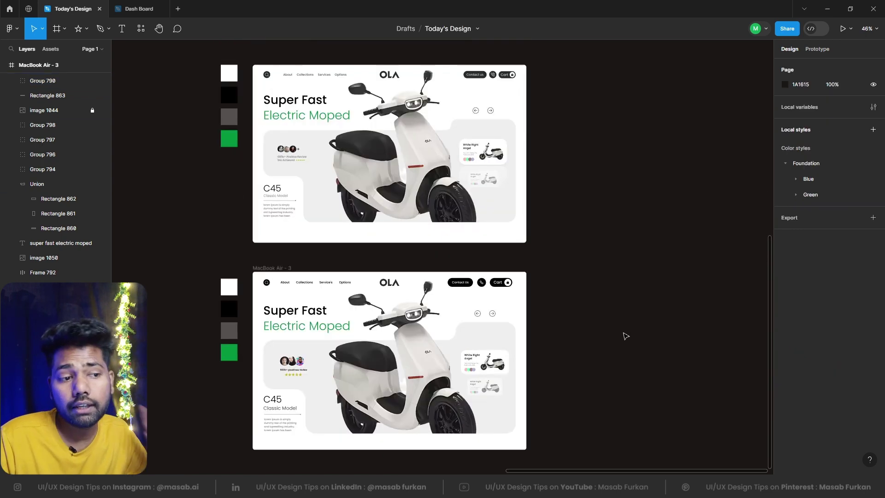